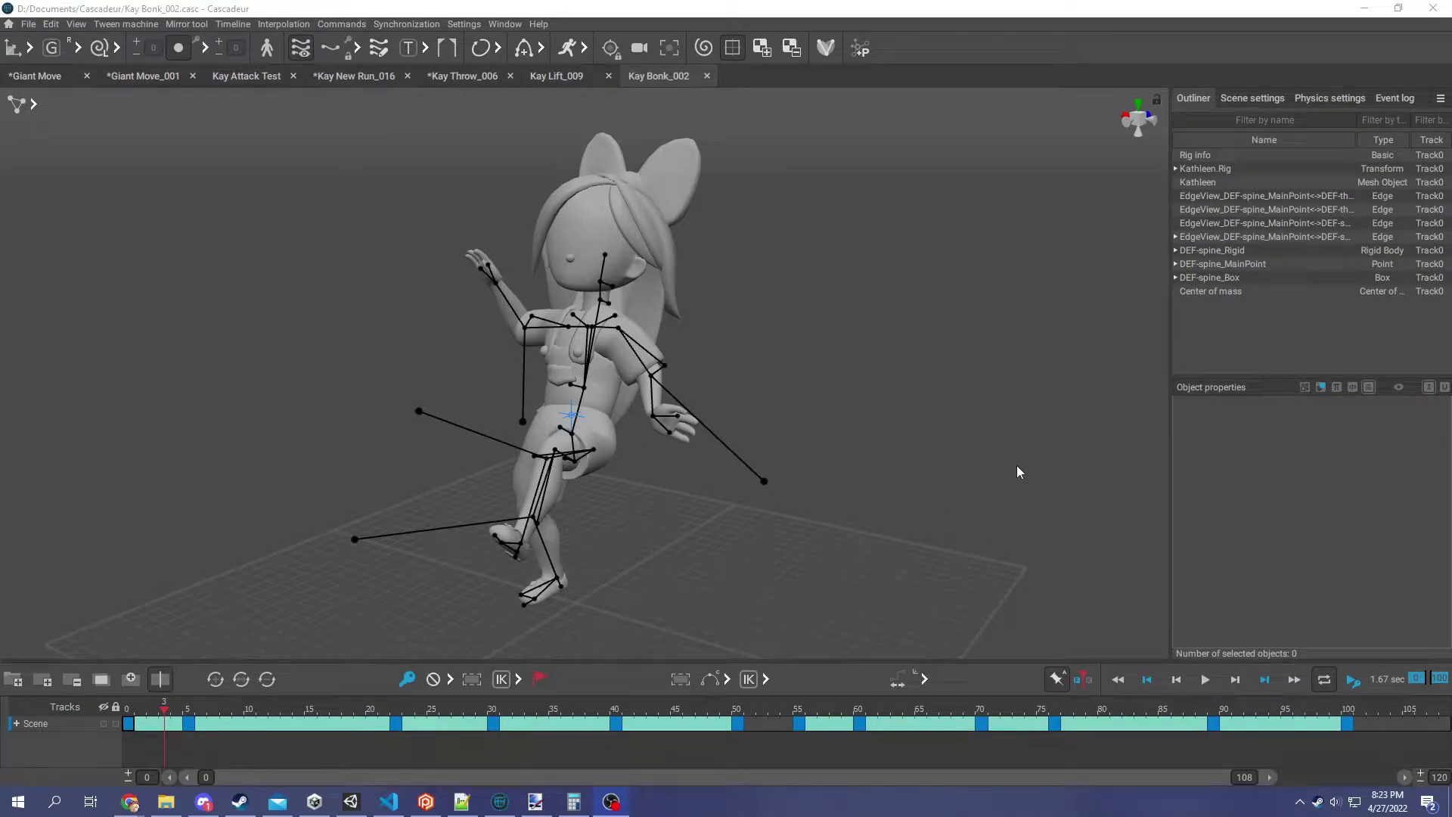
Play the animation from frame 0 and watch the character's motion from the front and the side
right_drag(626, 510, 796, 504)
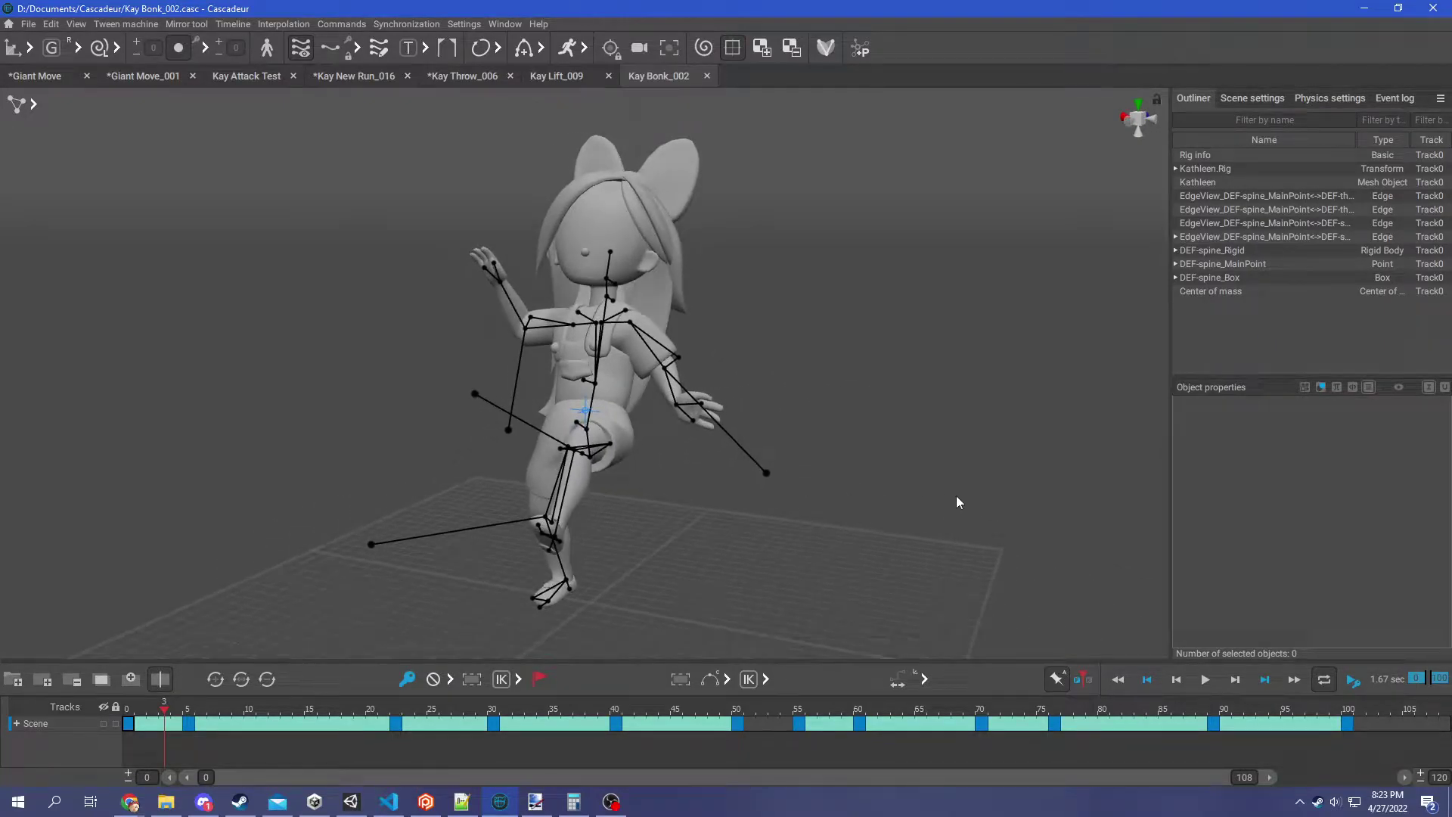
middle_drag(817, 481, 863, 505)
right_drag(865, 510, 797, 519)
drag(200, 708, 67, 706)
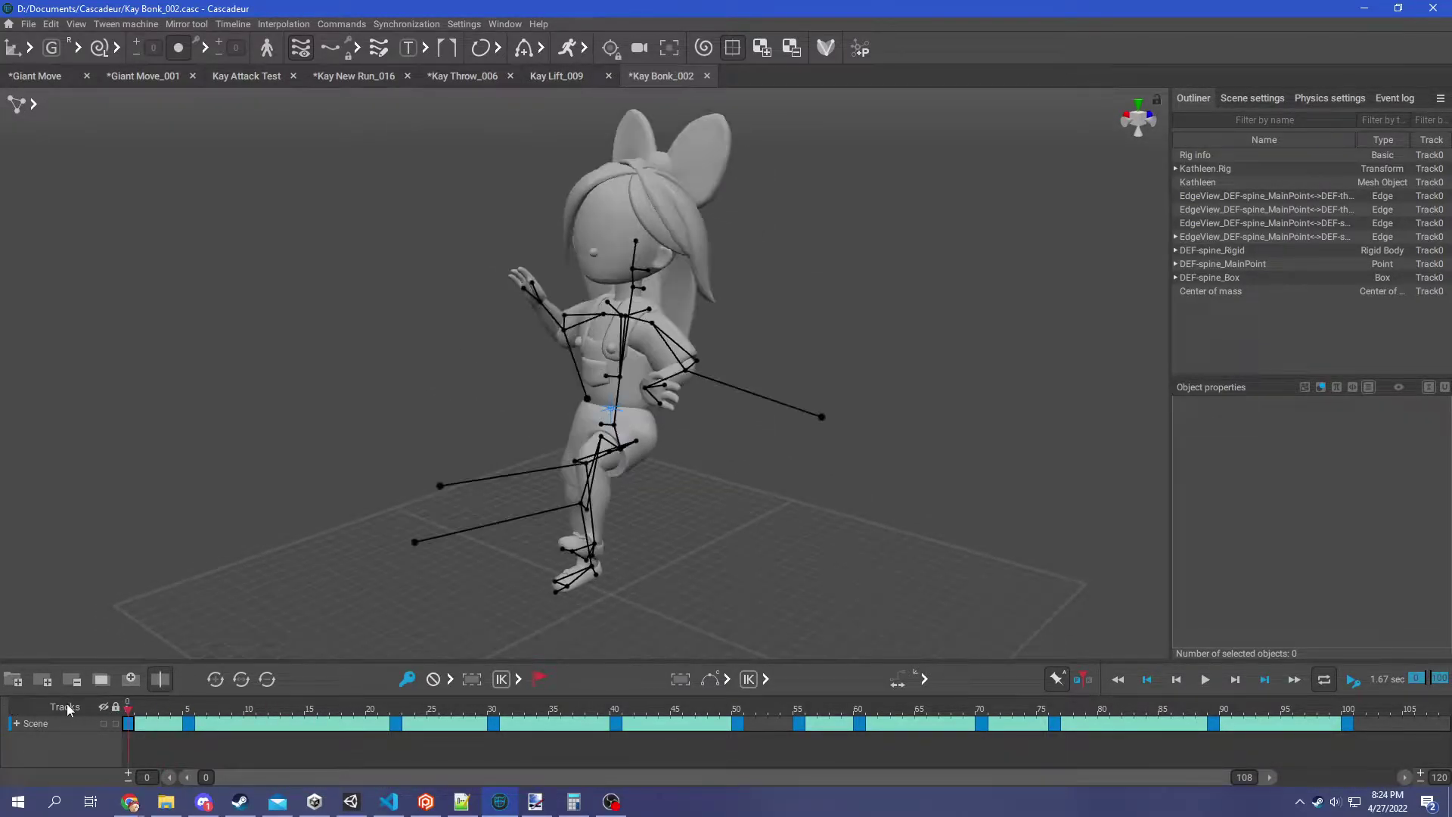
click(1204, 685)
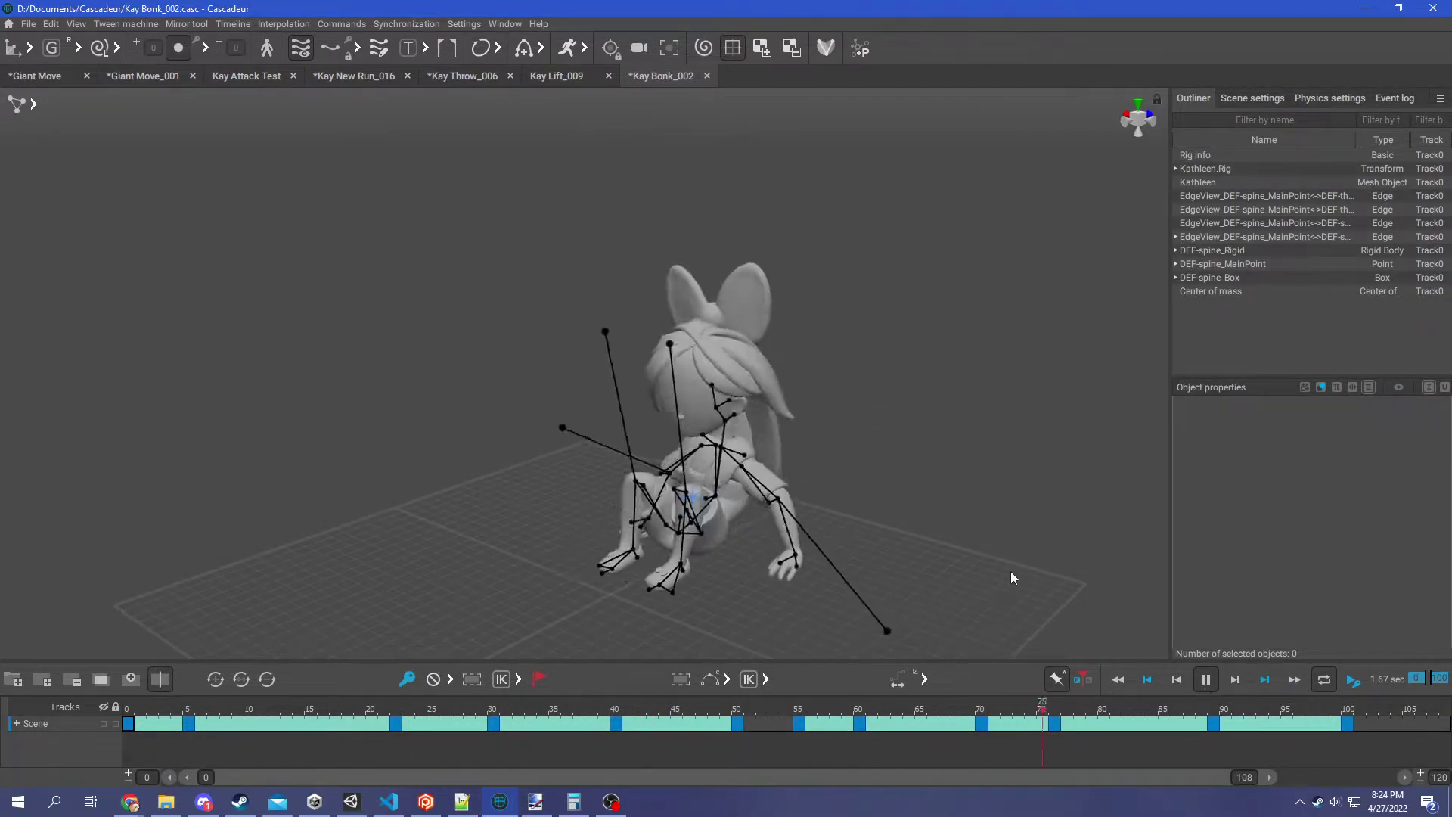
alt+drag(1011, 571, 860, 552)
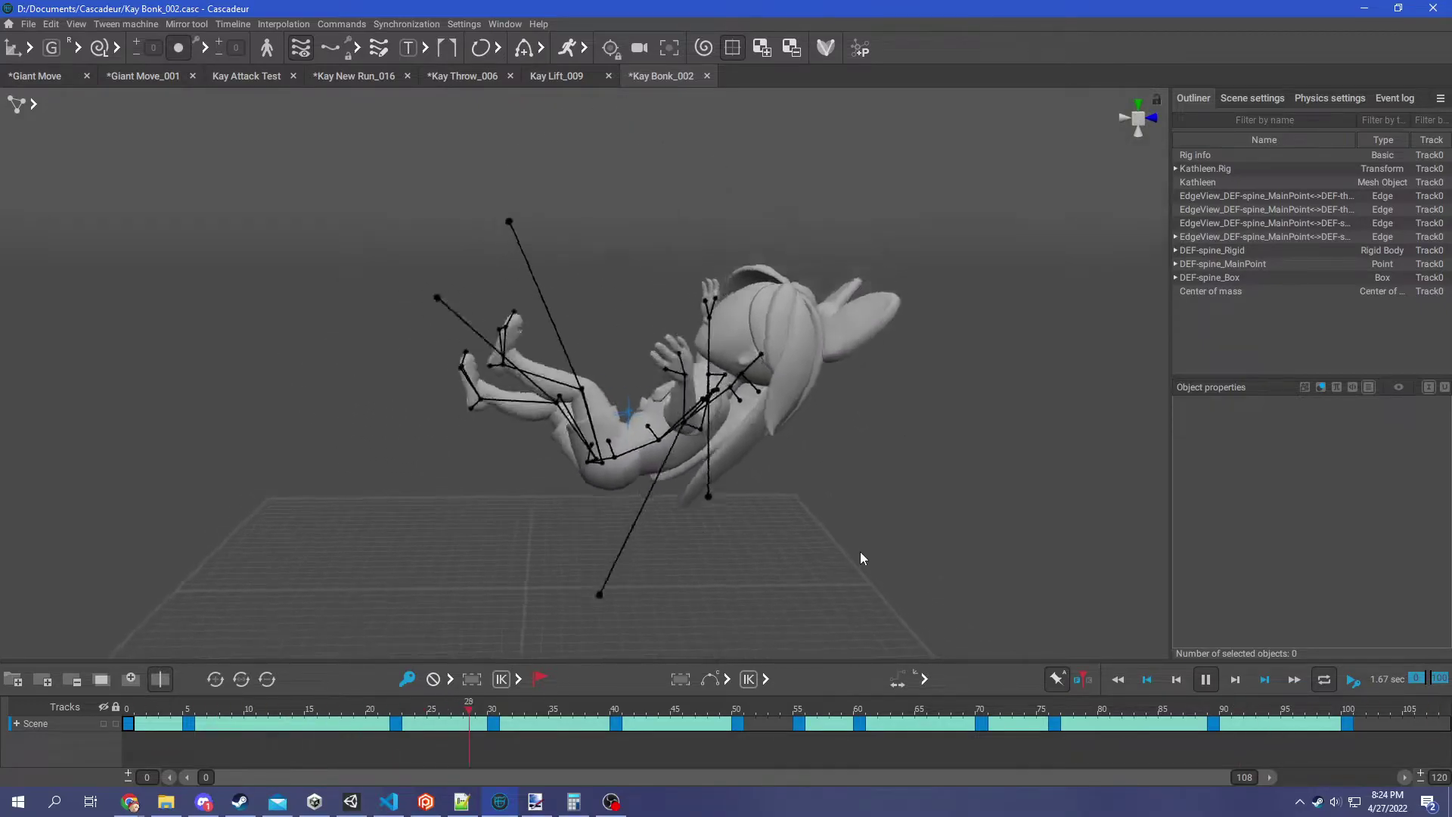
click(1206, 682)
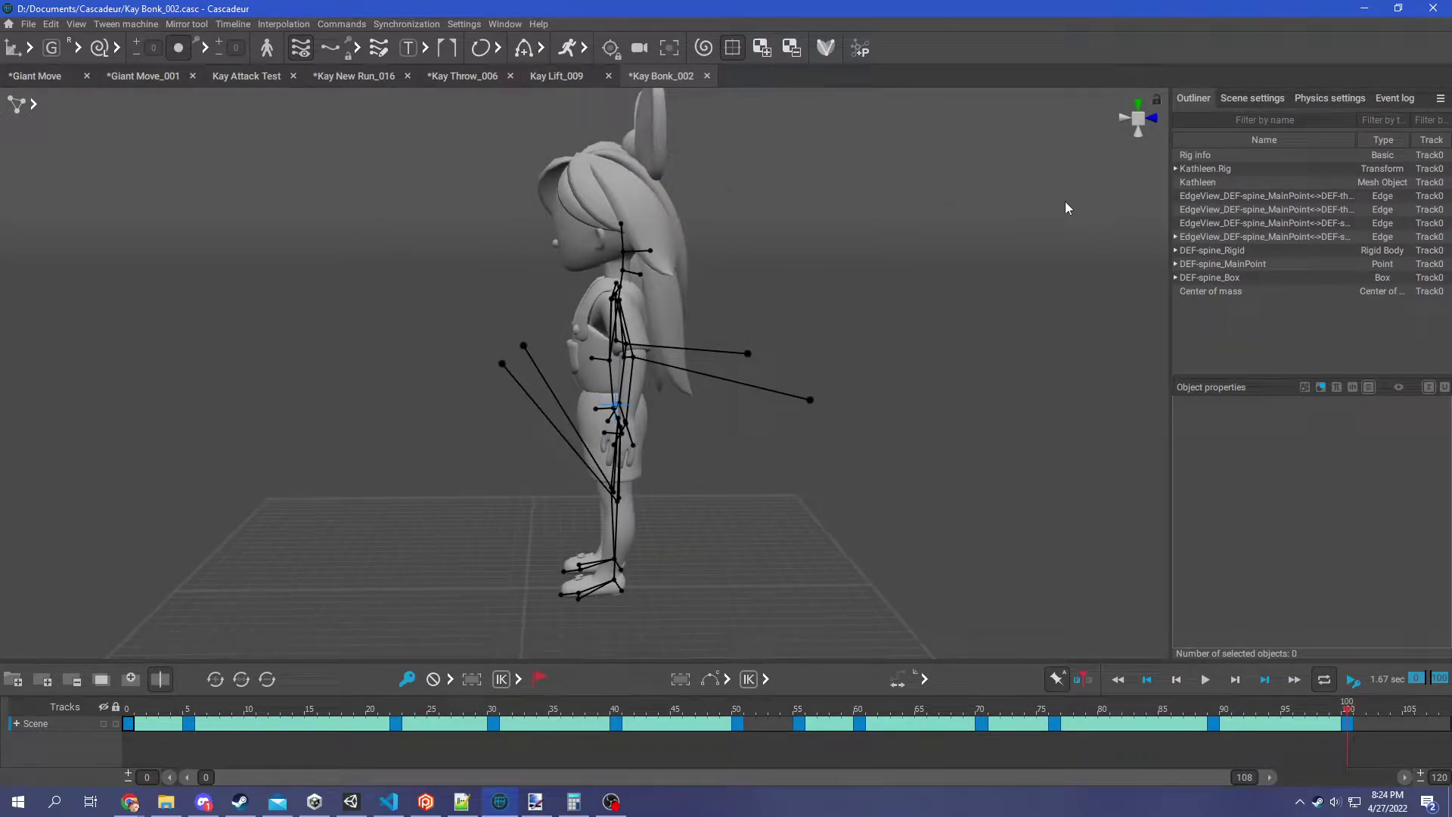
alt+drag(1046, 247, 1047, 244)
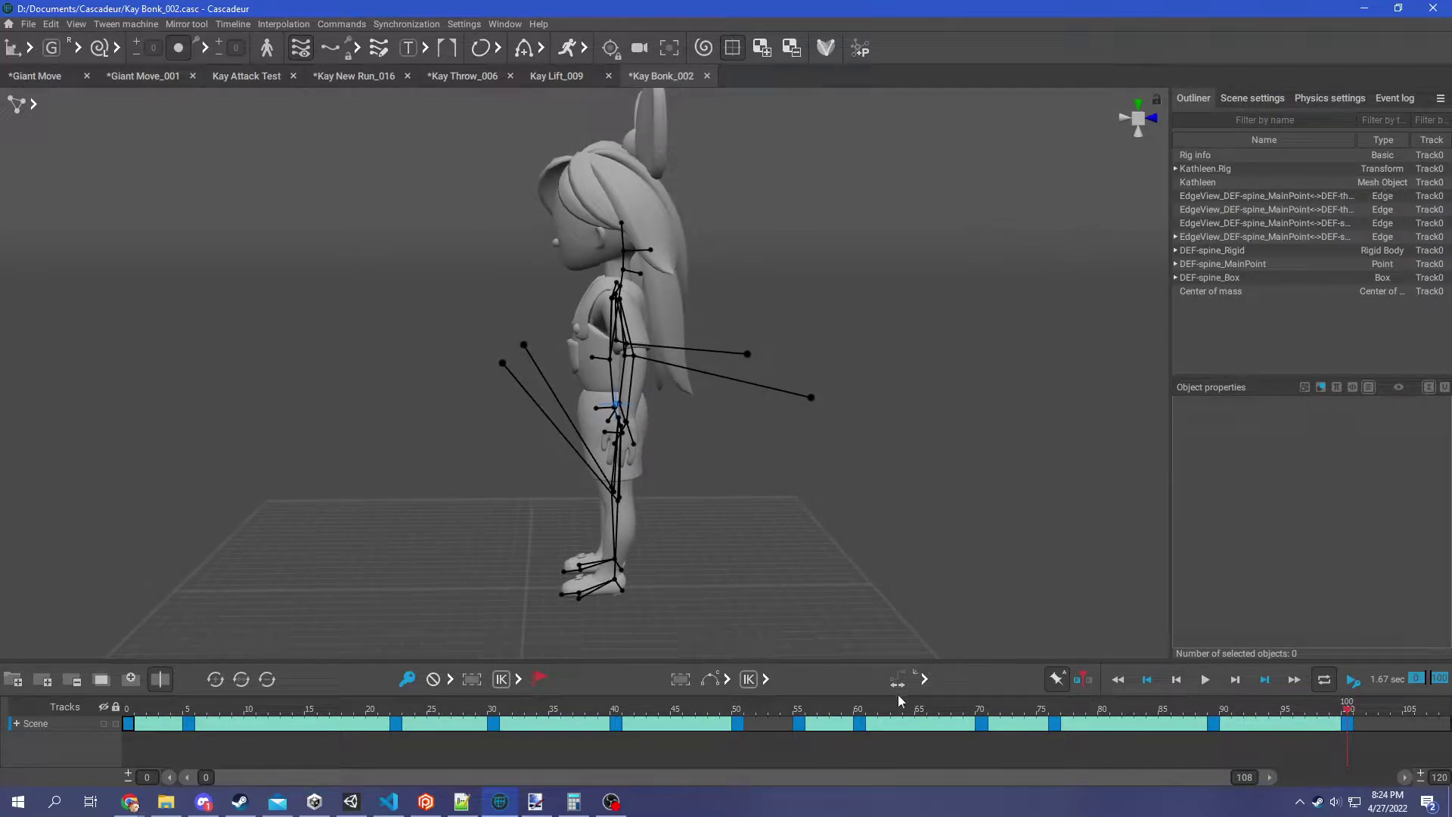
Return the timeline to frame 0 and switch the scene to rig mode, accepting the confirmation
drag(837, 706, 25, 649)
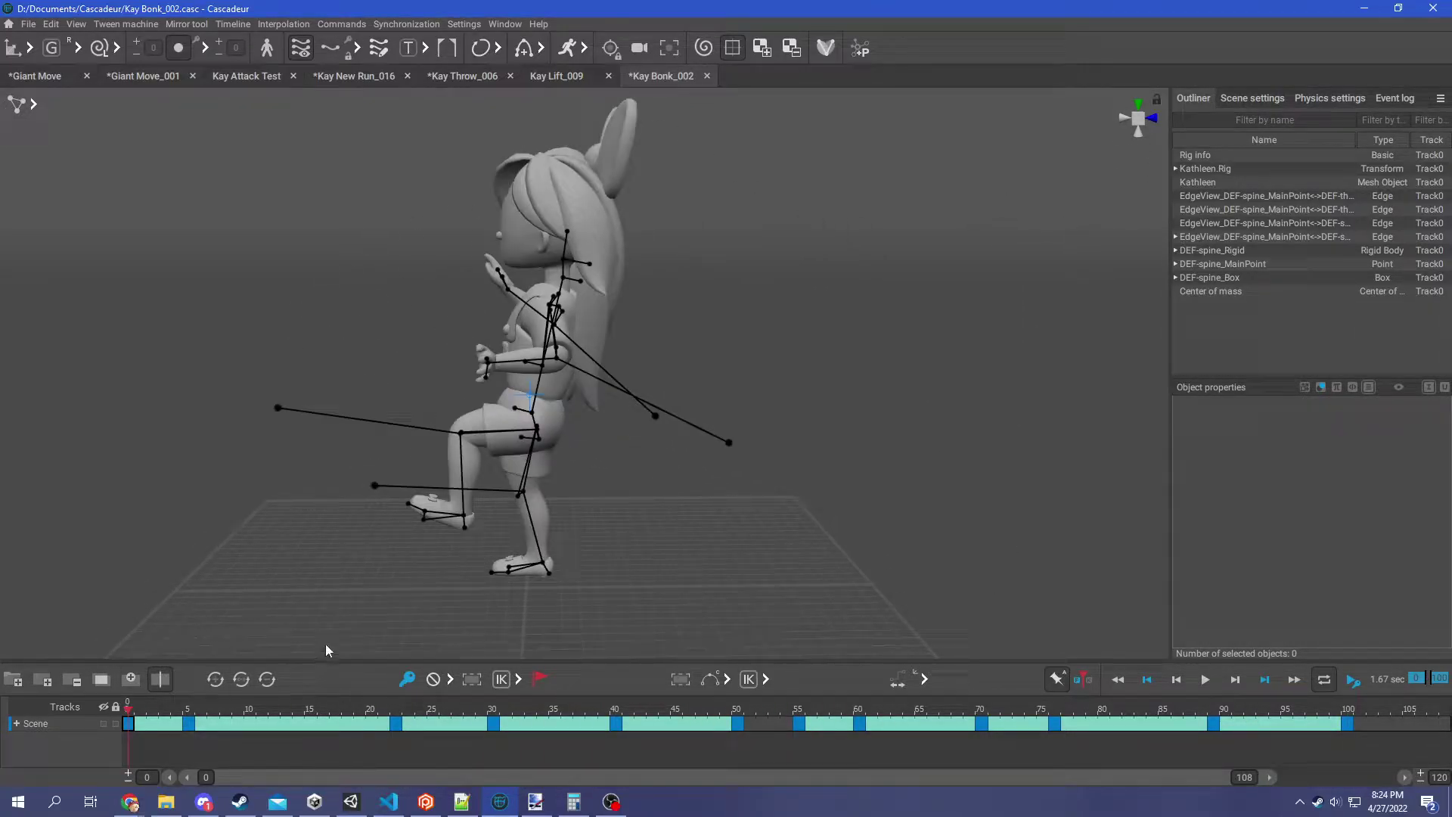
right_drag(733, 408, 870, 406)
mouse_move(1103, 193)
alt+mouse_down()
mouse_move(1083, 228)
mouse_move(1101, 197)
alt+mouse_up()
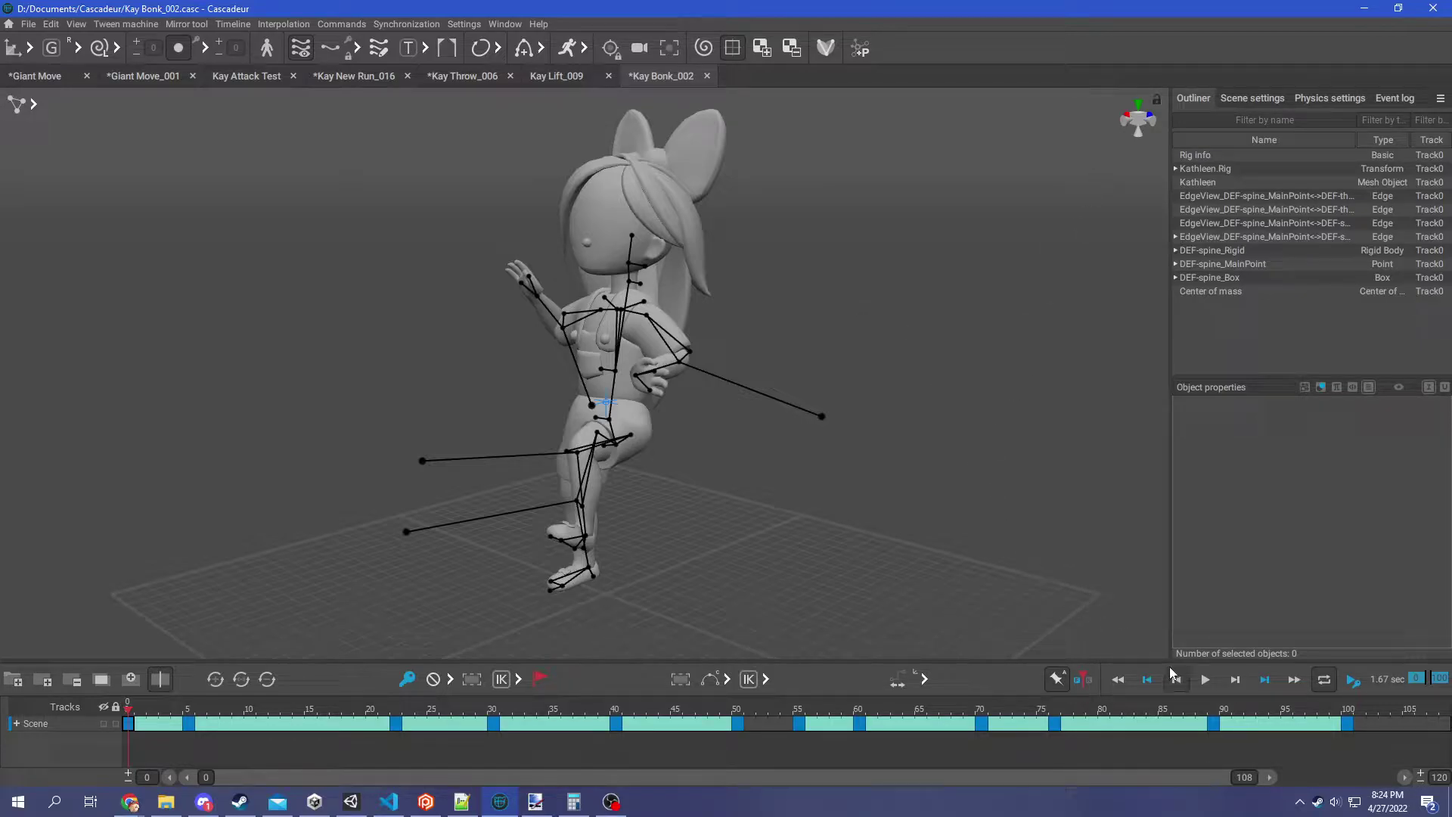
alt+drag(905, 542, 847, 526)
right_drag(847, 520, 809, 533)
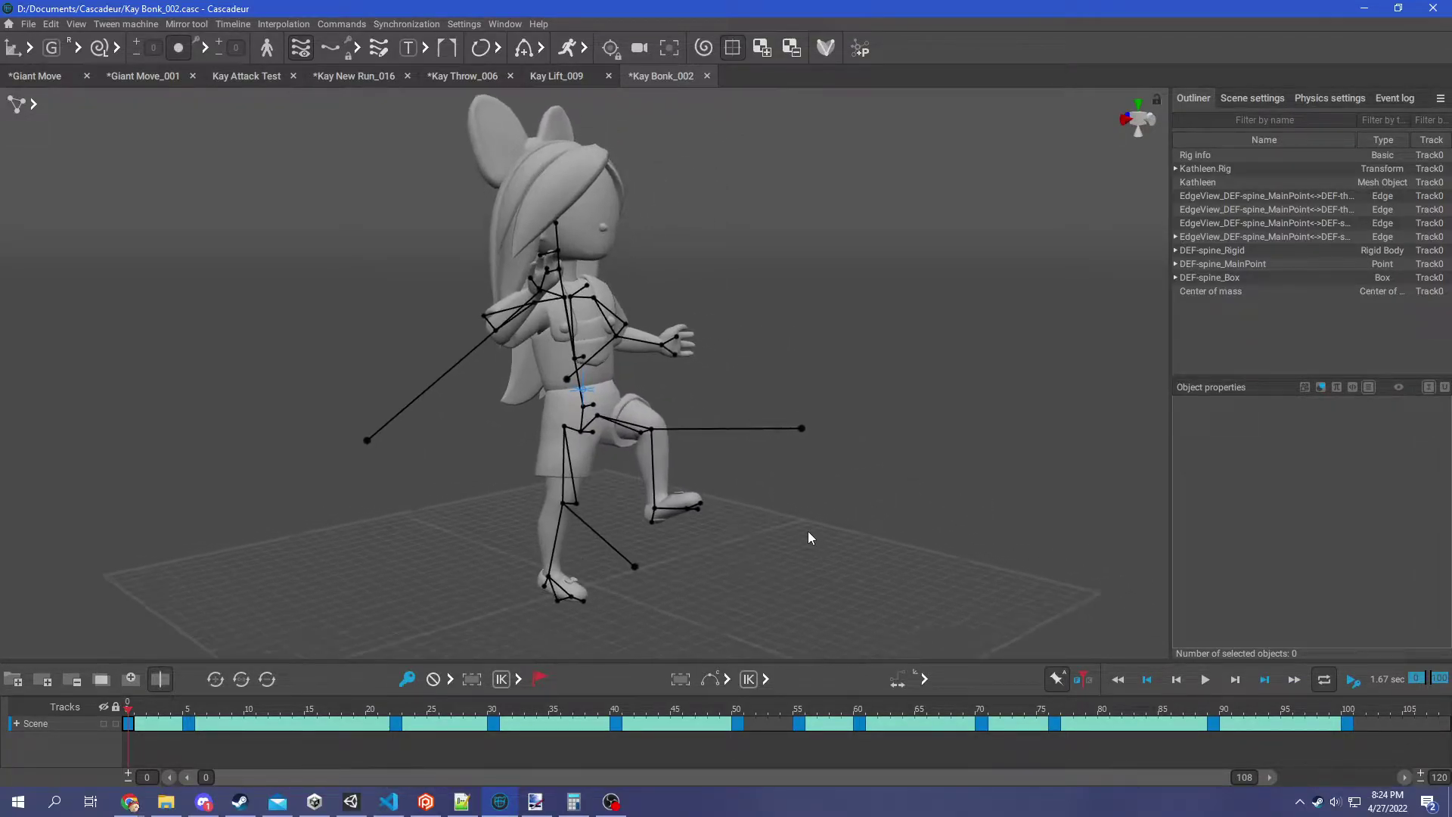
click(825, 48)
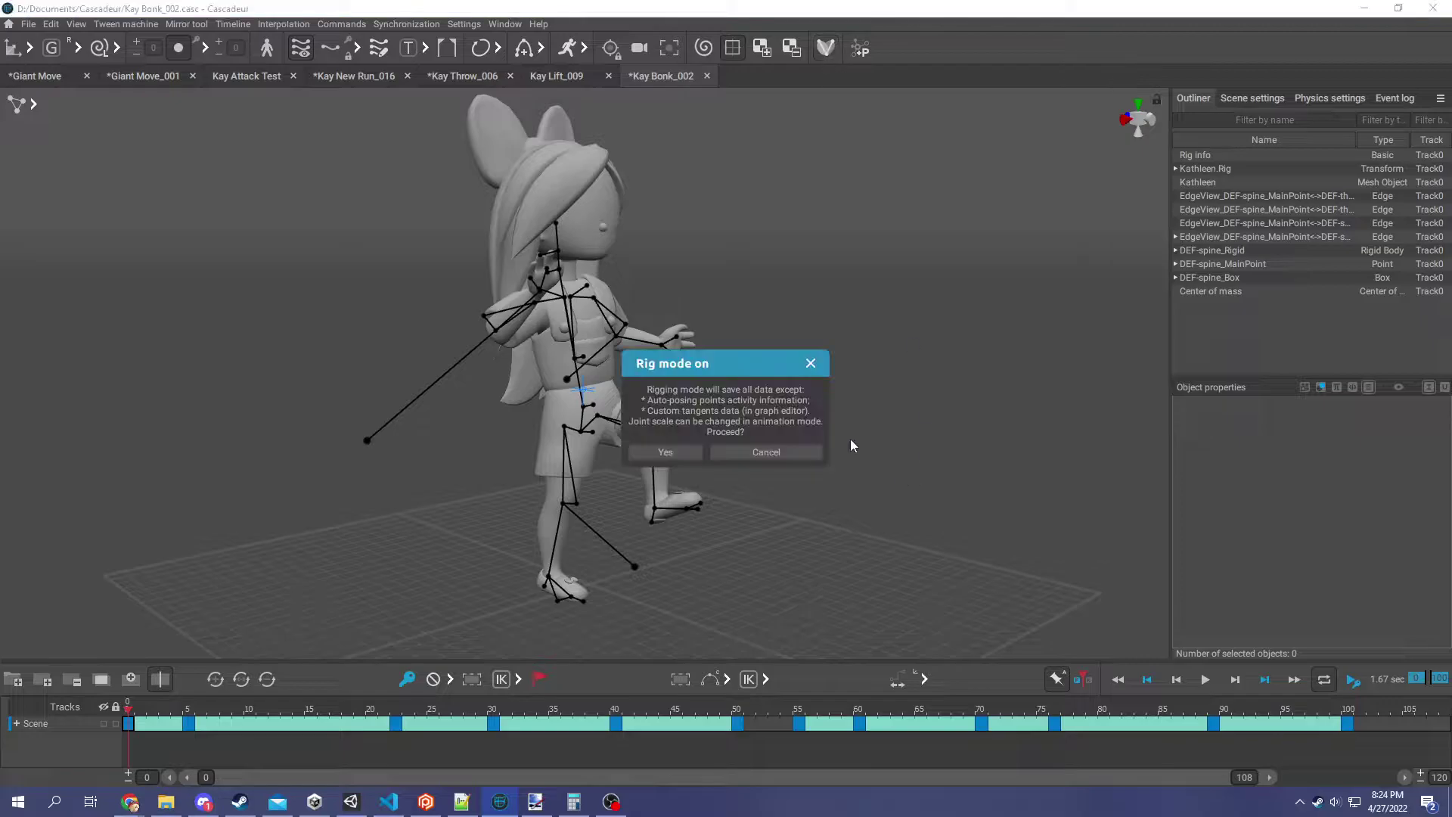
drag(688, 367, 877, 255)
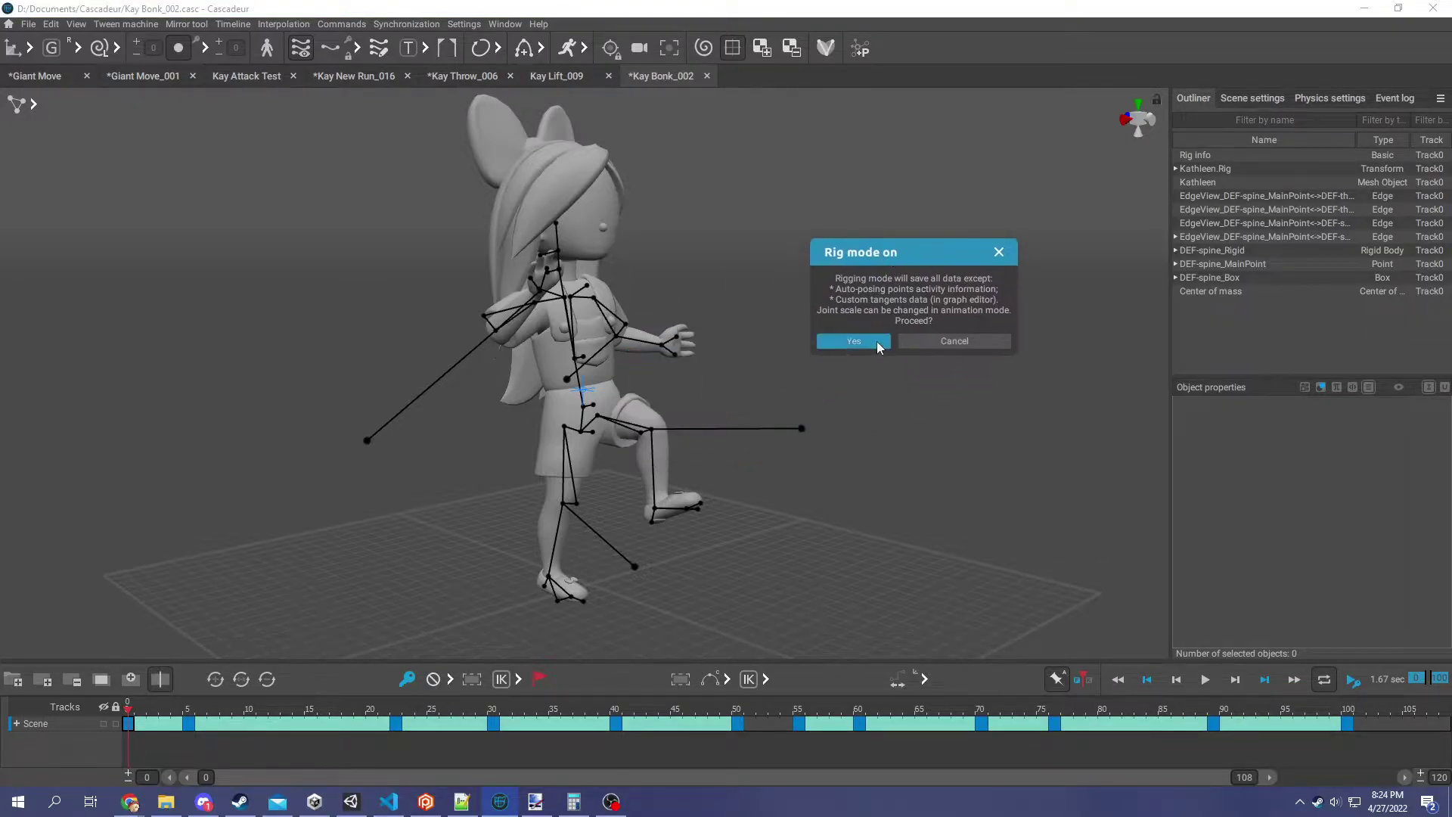
click(854, 341)
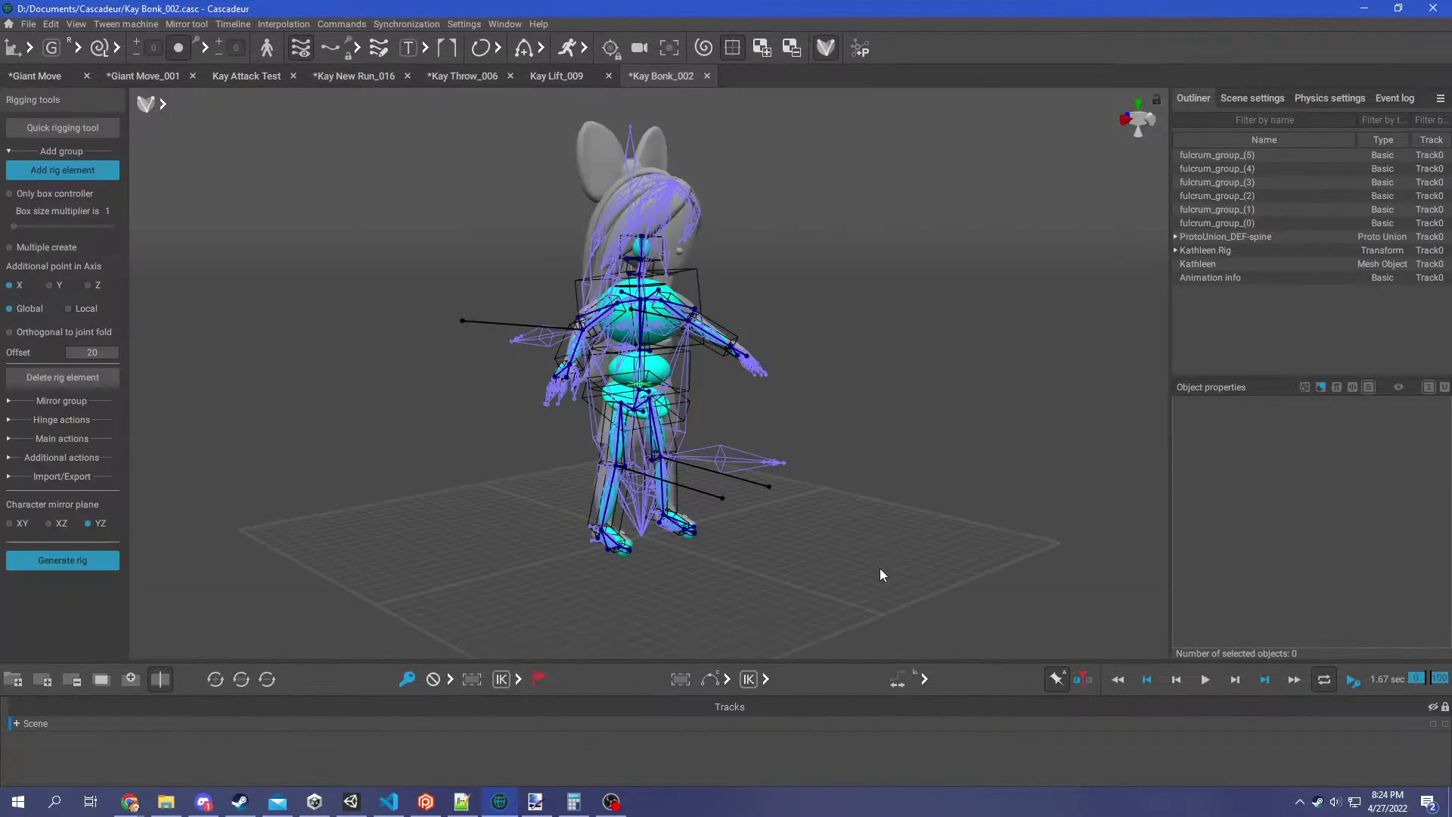
Select ProtoUnion_DEF-spine and Kathleen.Rig in turn to compare where each object sits on the character
alt+drag(633, 479, 664, 488)
scroll(904, 492, up, 3)
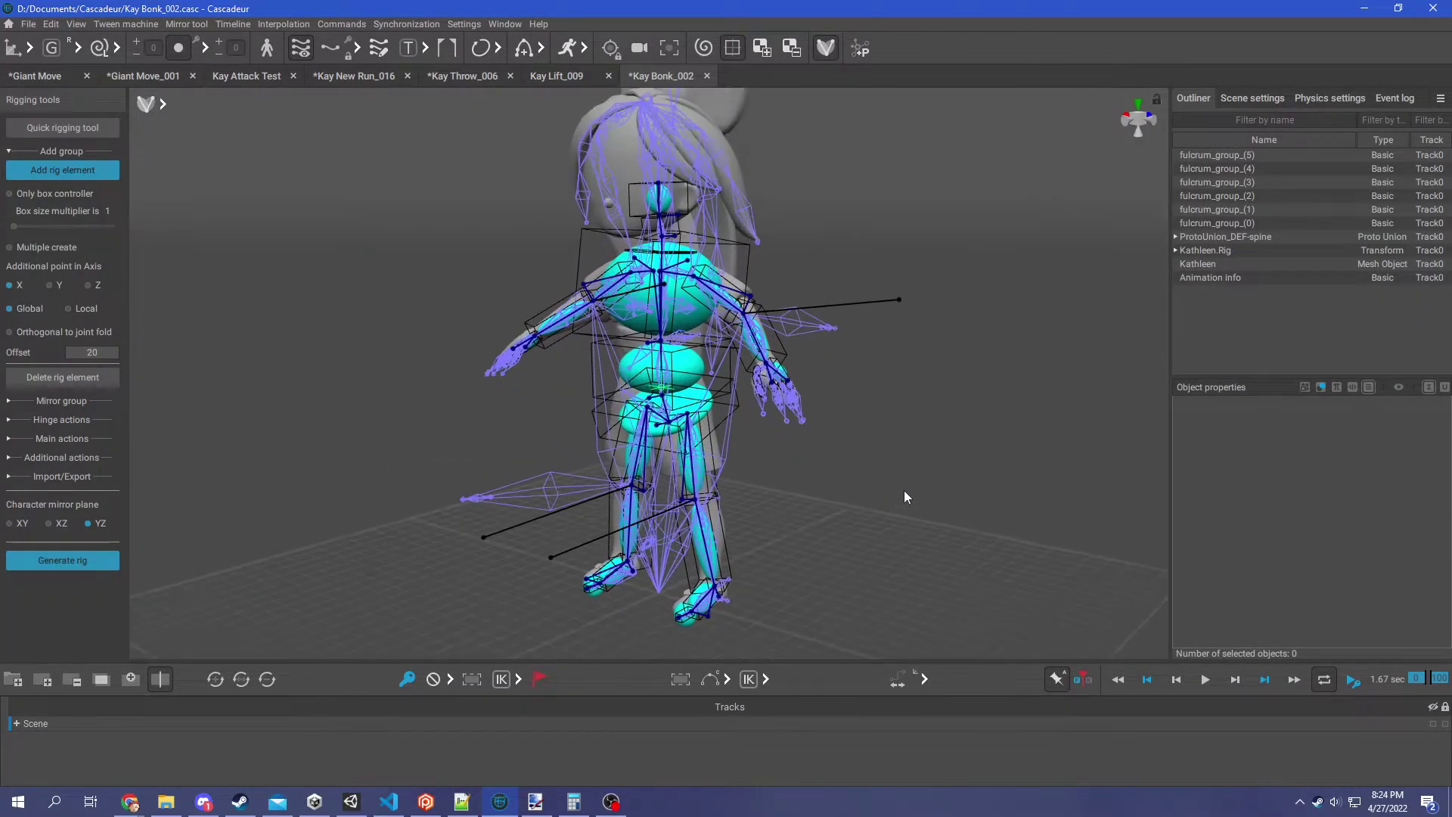
alt+middle_drag(905, 492, 859, 500)
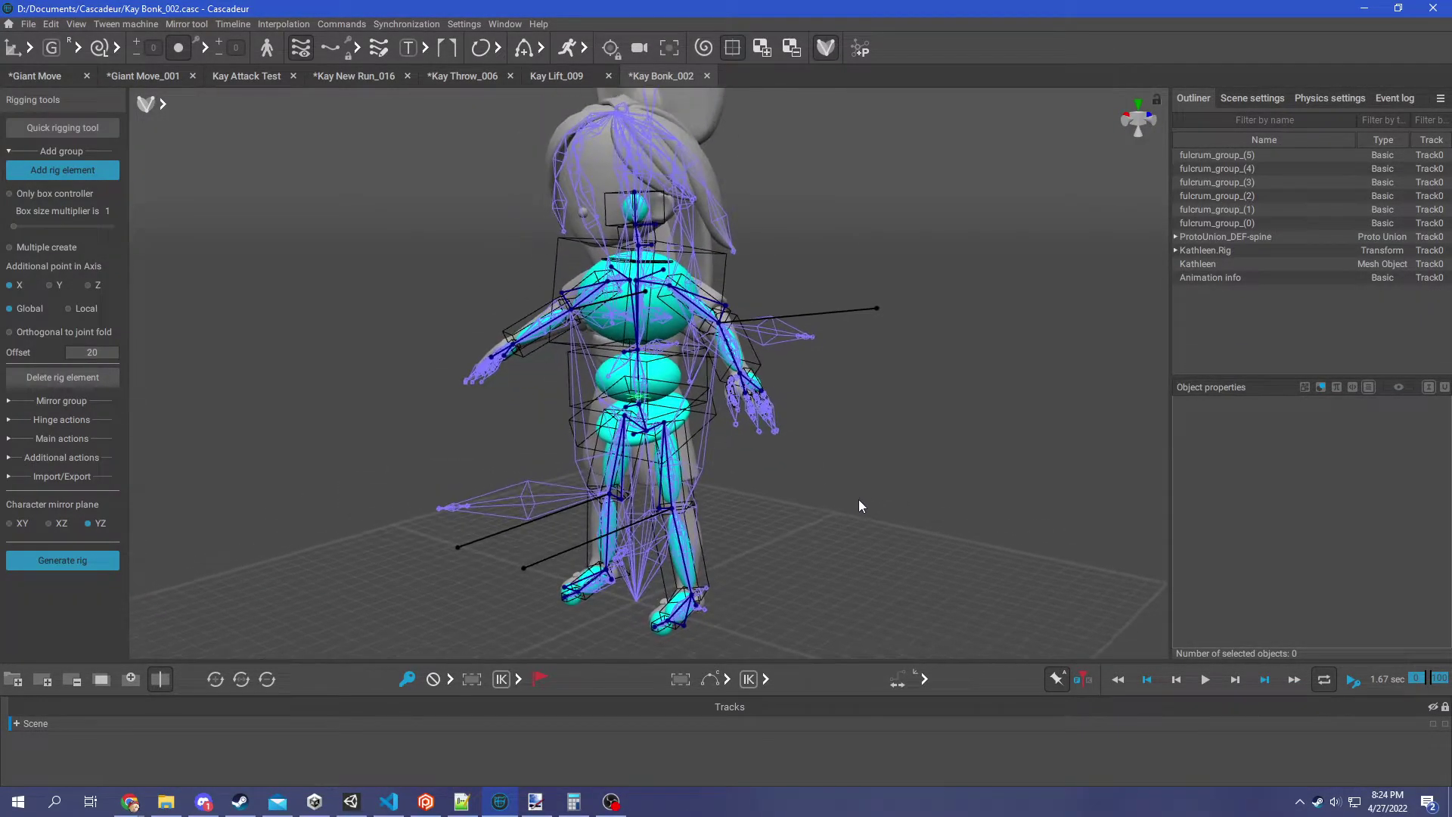
click(1248, 237)
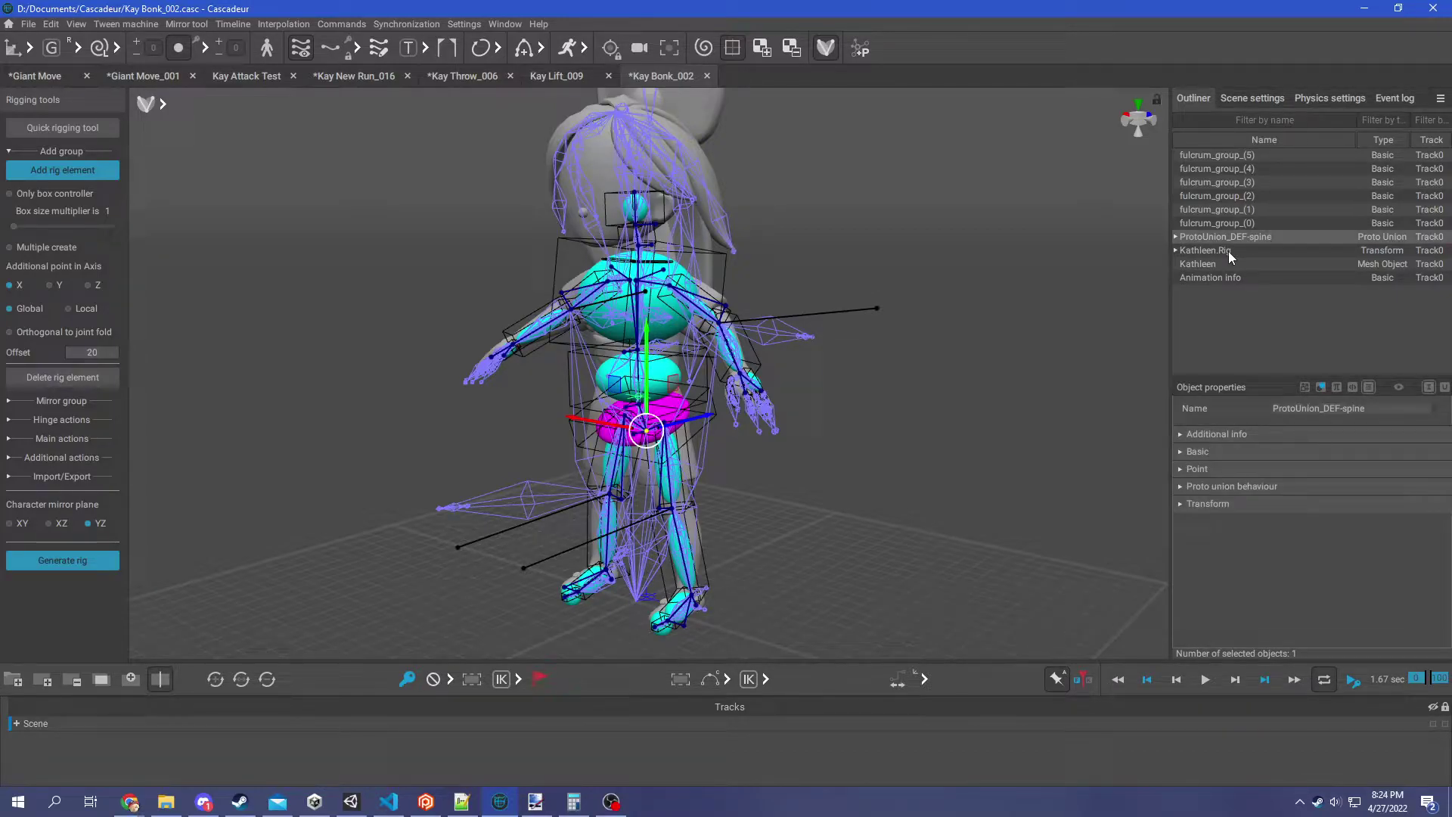
click(1228, 251)
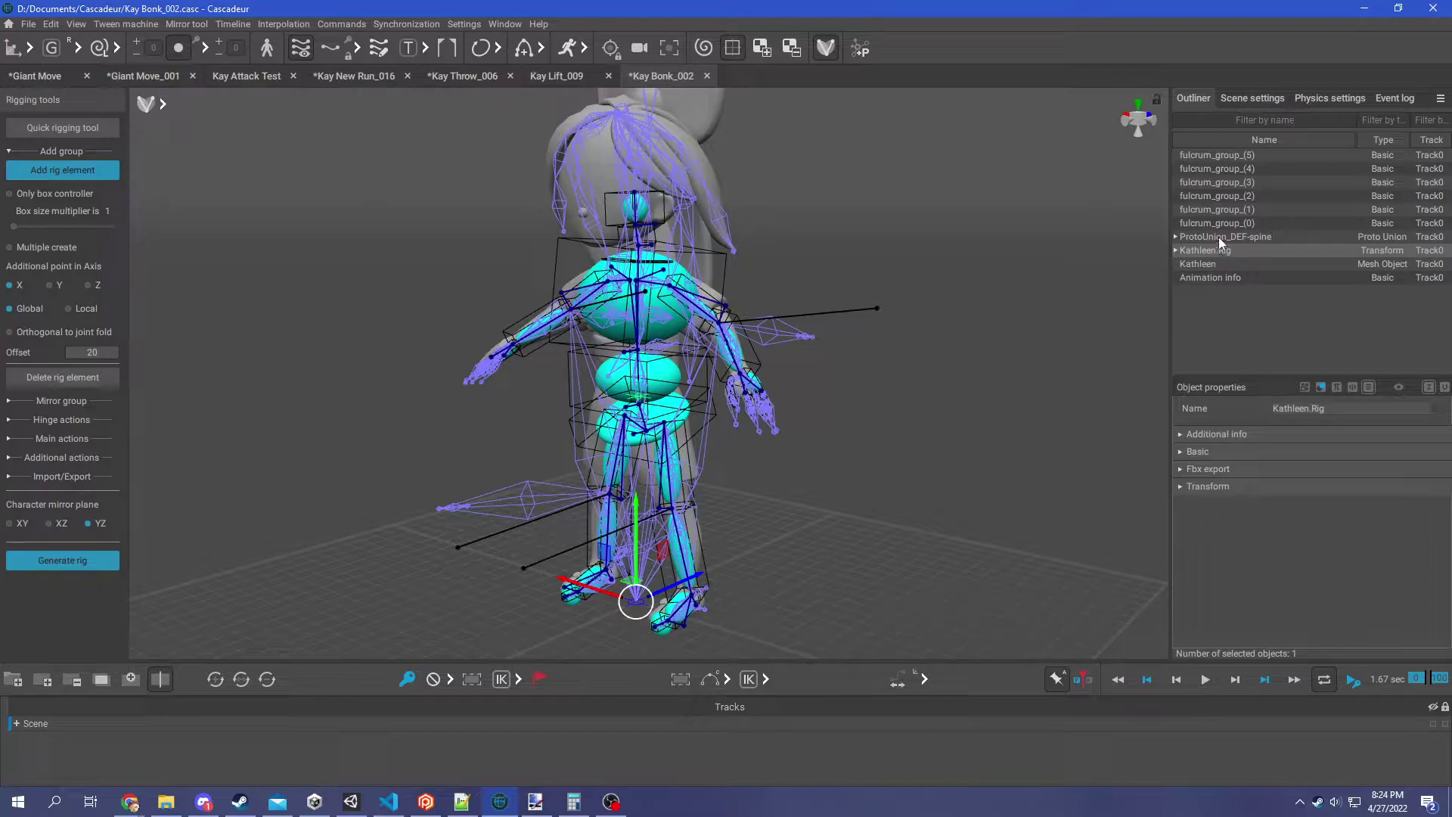
click(1224, 237)
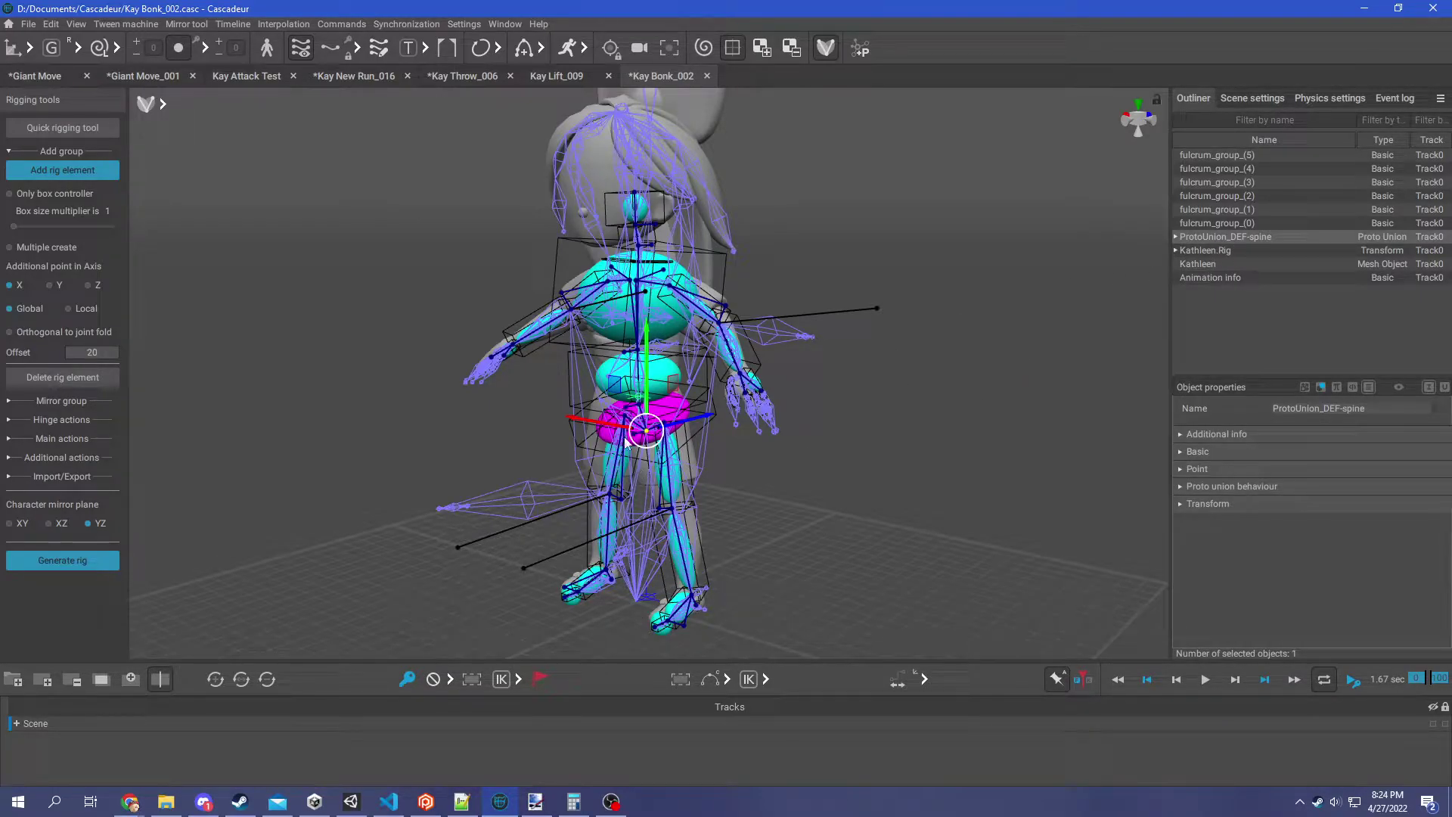
Try moving ProtoUnion_DEF-spine and Kathleen.Rig separately in the viewport, undoing each move
alt+drag(669, 437, 357, 330)
drag(447, 337, 1063, 405)
key(ctrl+z)
alt+drag(885, 474, 887, 448)
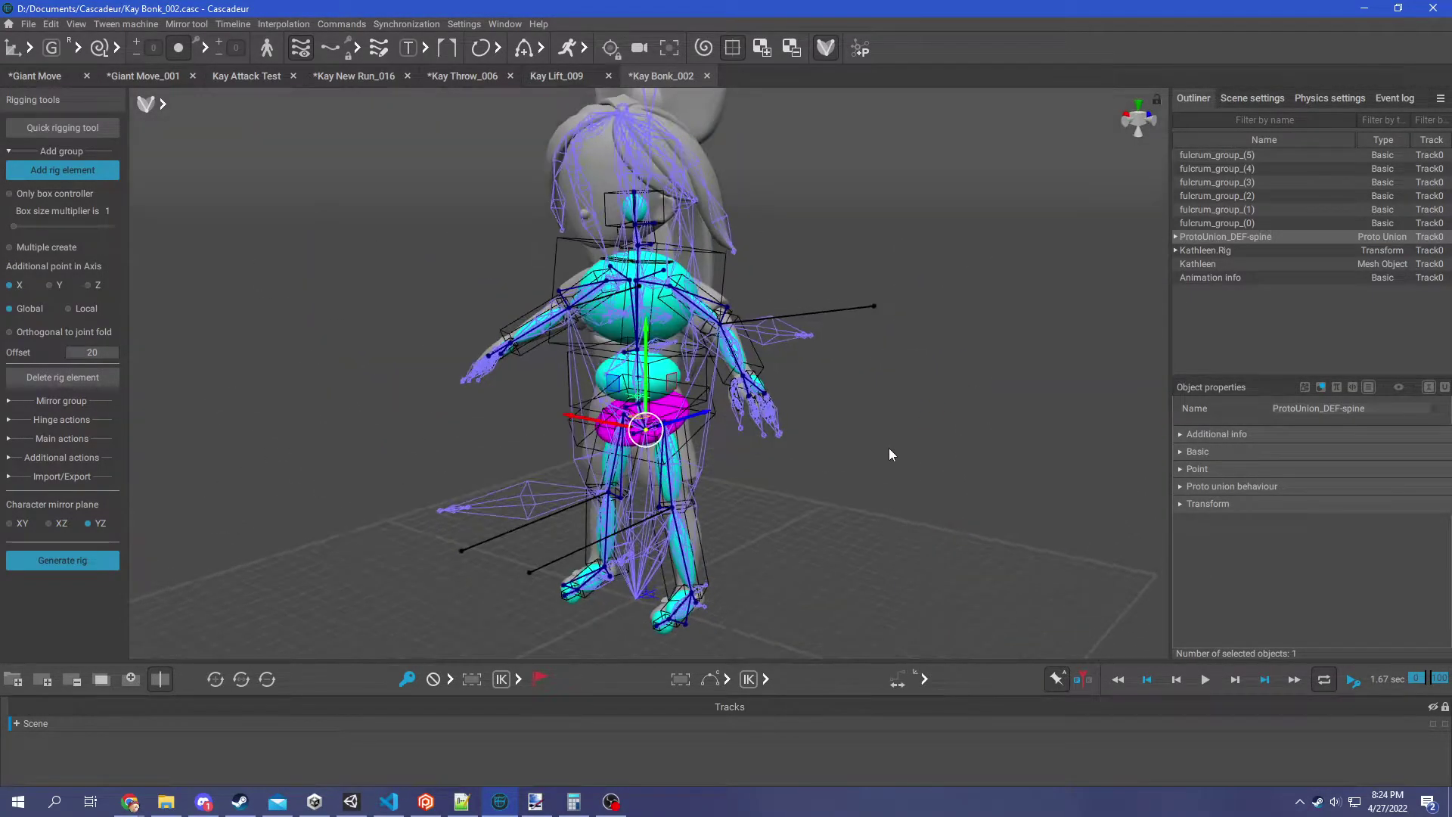
click(1228, 252)
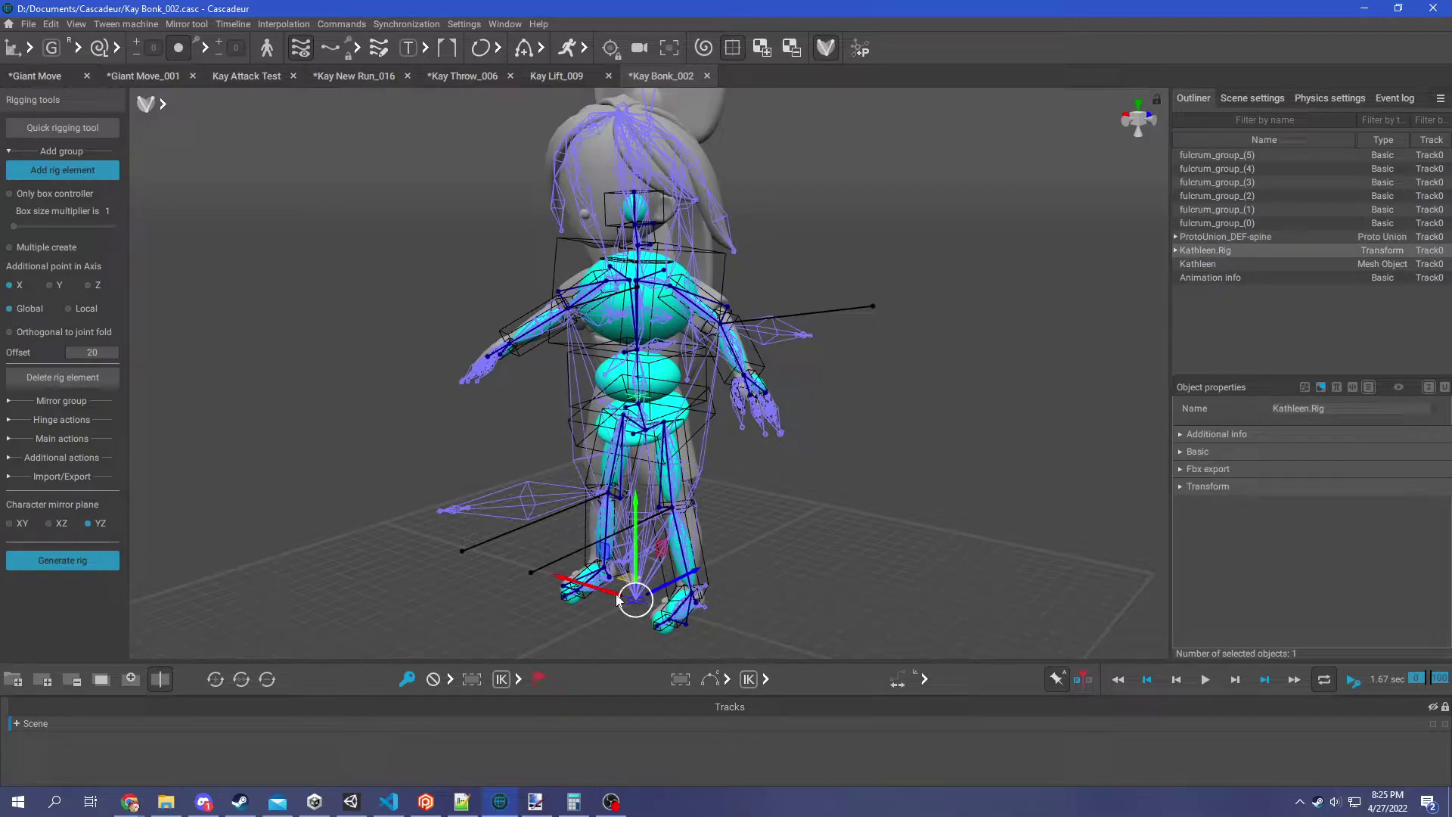
drag(637, 581, 620, 401)
key(ctrl+z)
Select ProtoUnion_DEF-spine, expand its Transform properties and enlarge the properties area
click(1228, 236)
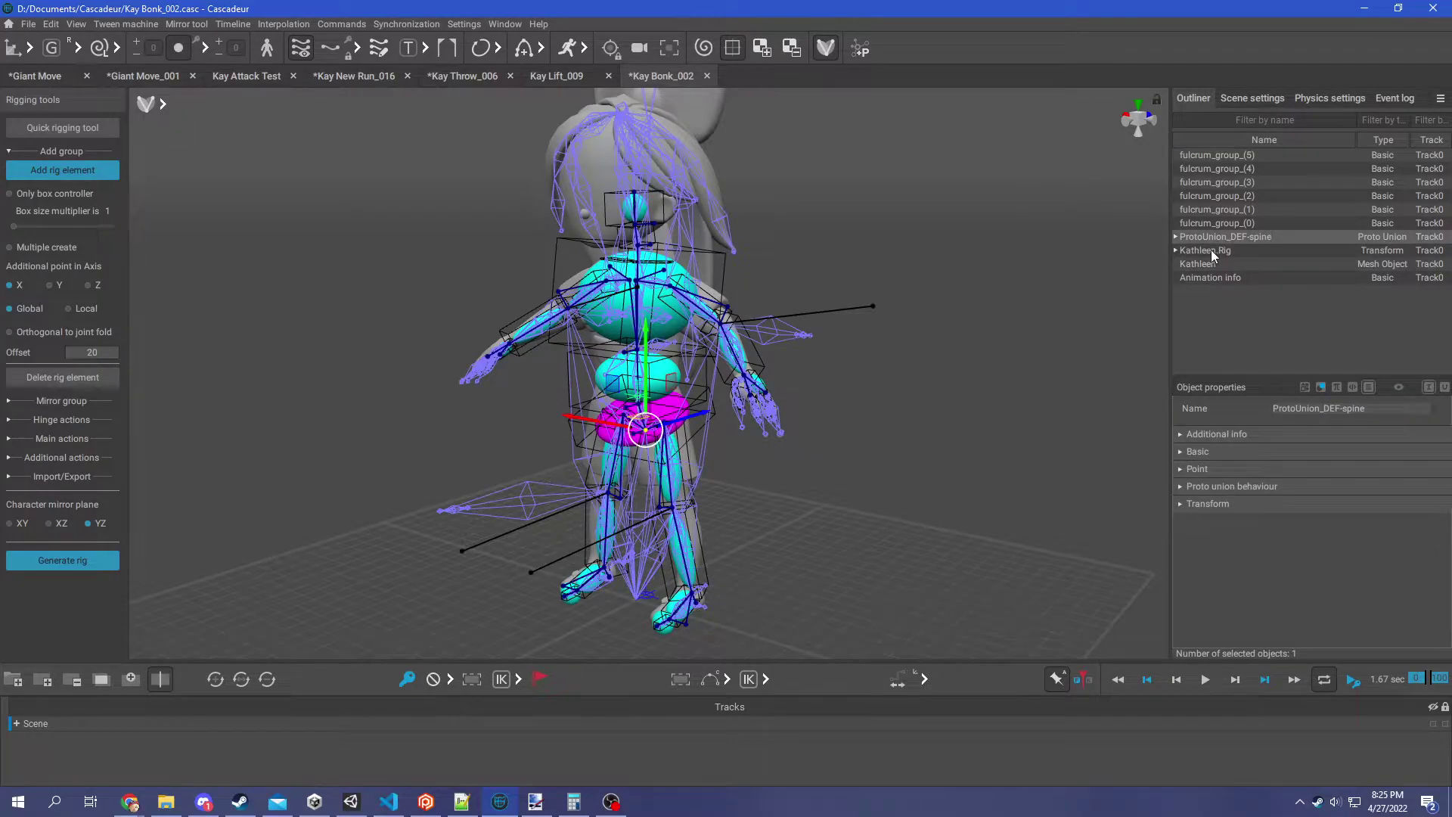
click(1230, 509)
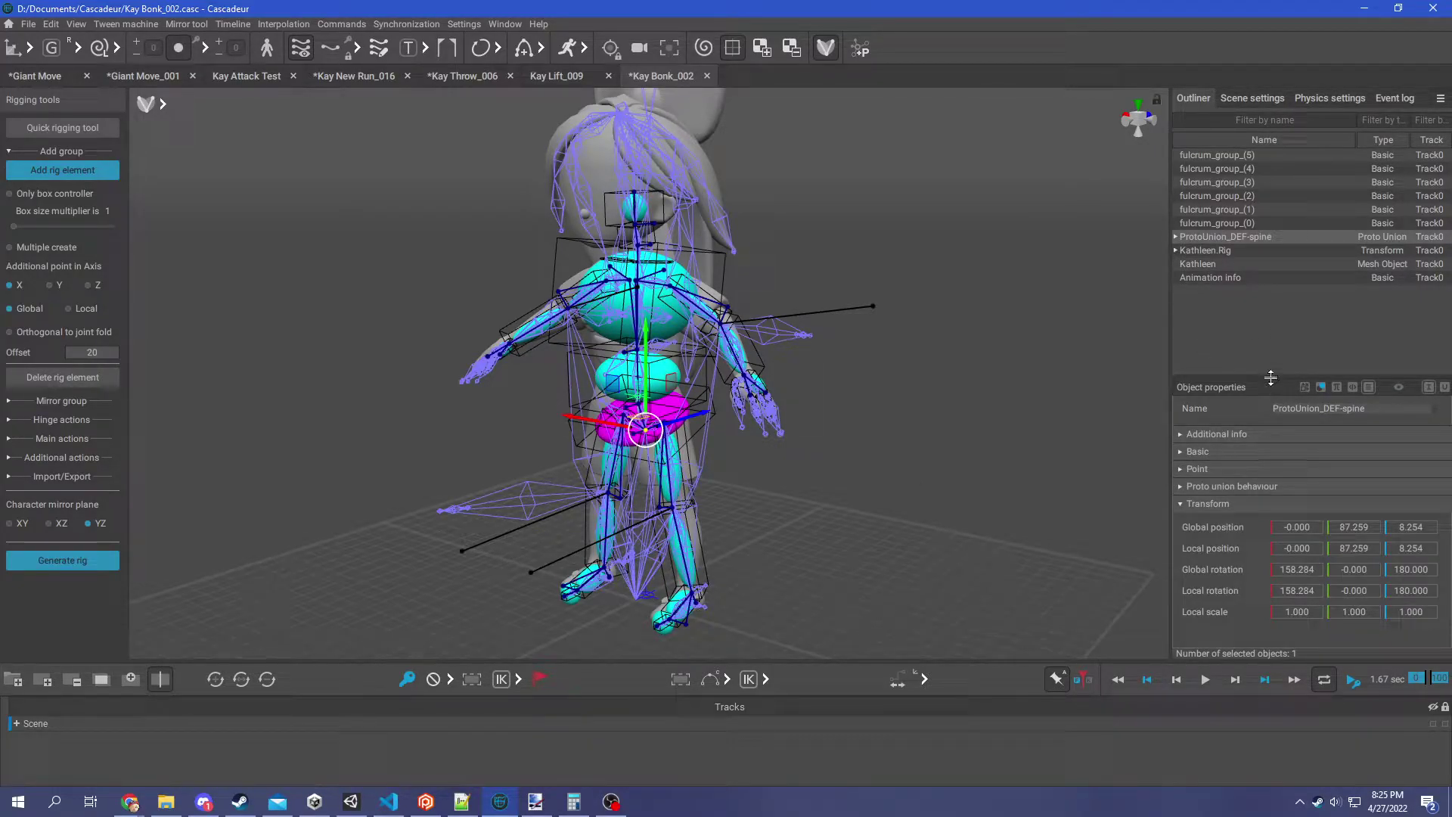
drag(1271, 377, 1268, 315)
alt+drag(891, 560, 908, 530)
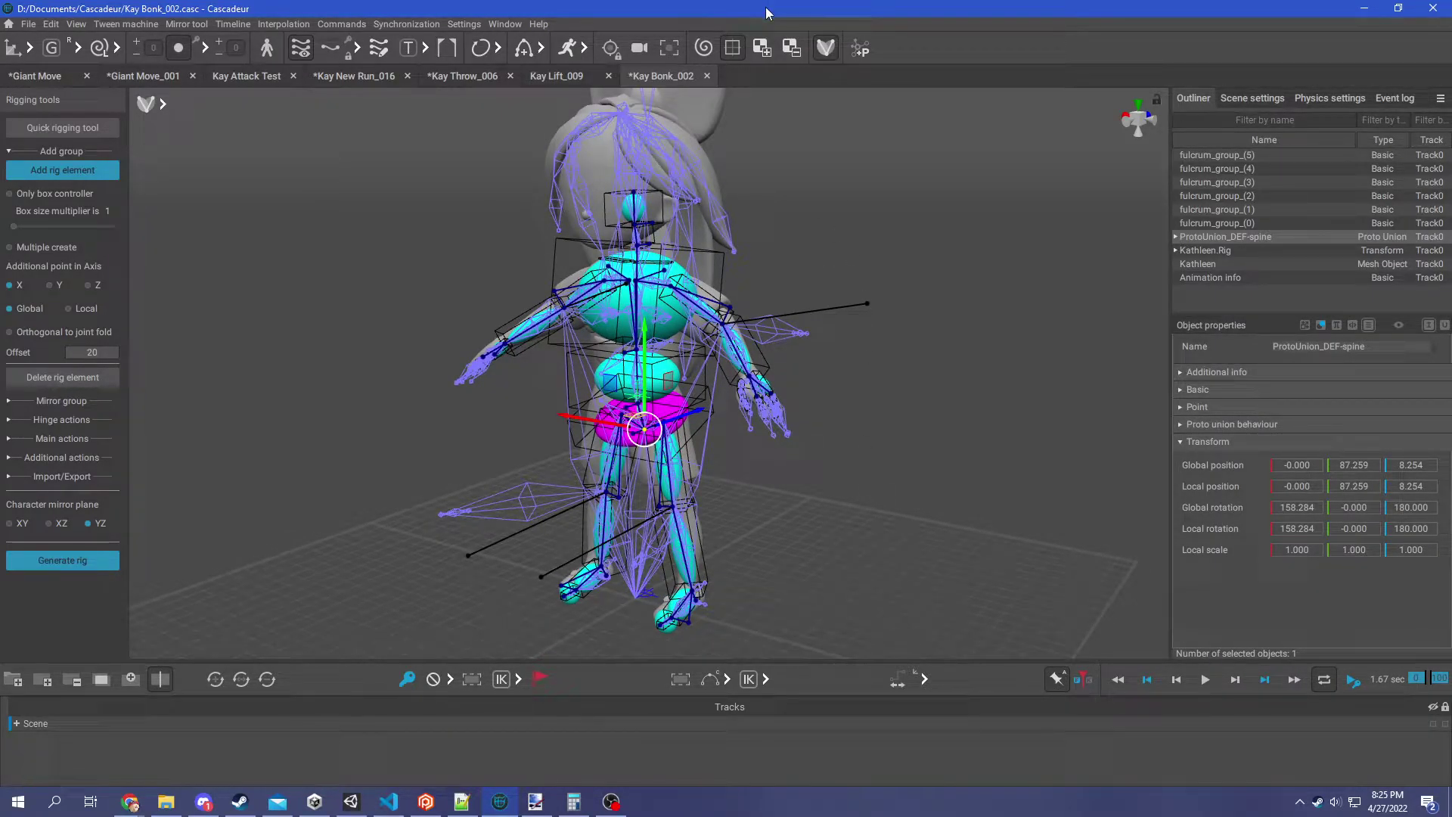
Switch to paint.net, paste the screenshot of the original transform values as a reference, and return to Cascadeur
mouse_move(1451, 637)
mouse_down()
mouse_move(1221, 637)
mouse_move(1002, 460)
mouse_up()
double_click(1002, 460)
key(ctrl+v)
ctrl+scroll(688, 408, down, 5)
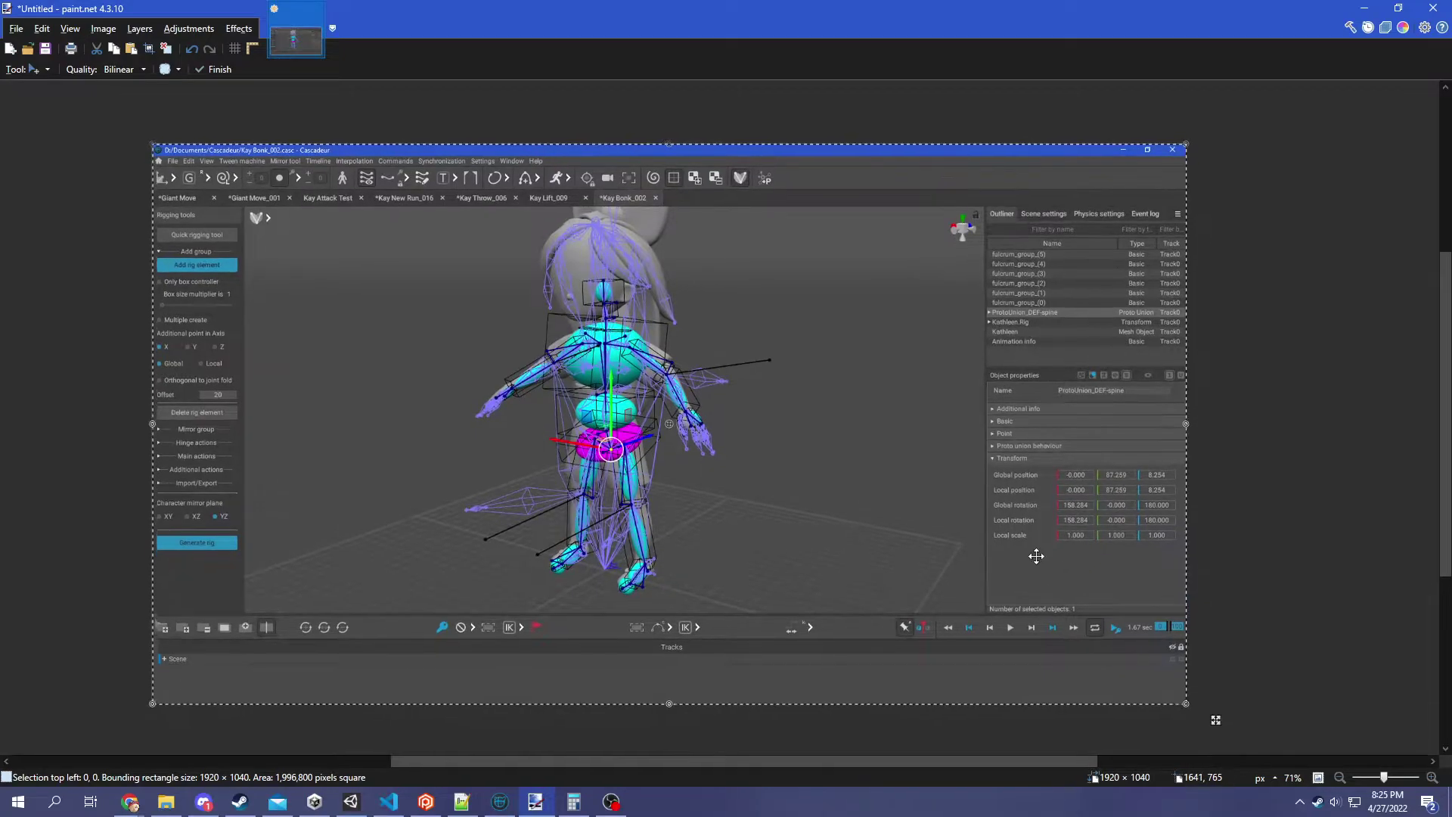
mouse_move(749, 33)
mouse_down()
mouse_move(662, 101)
mouse_move(1451, 638)
mouse_up()
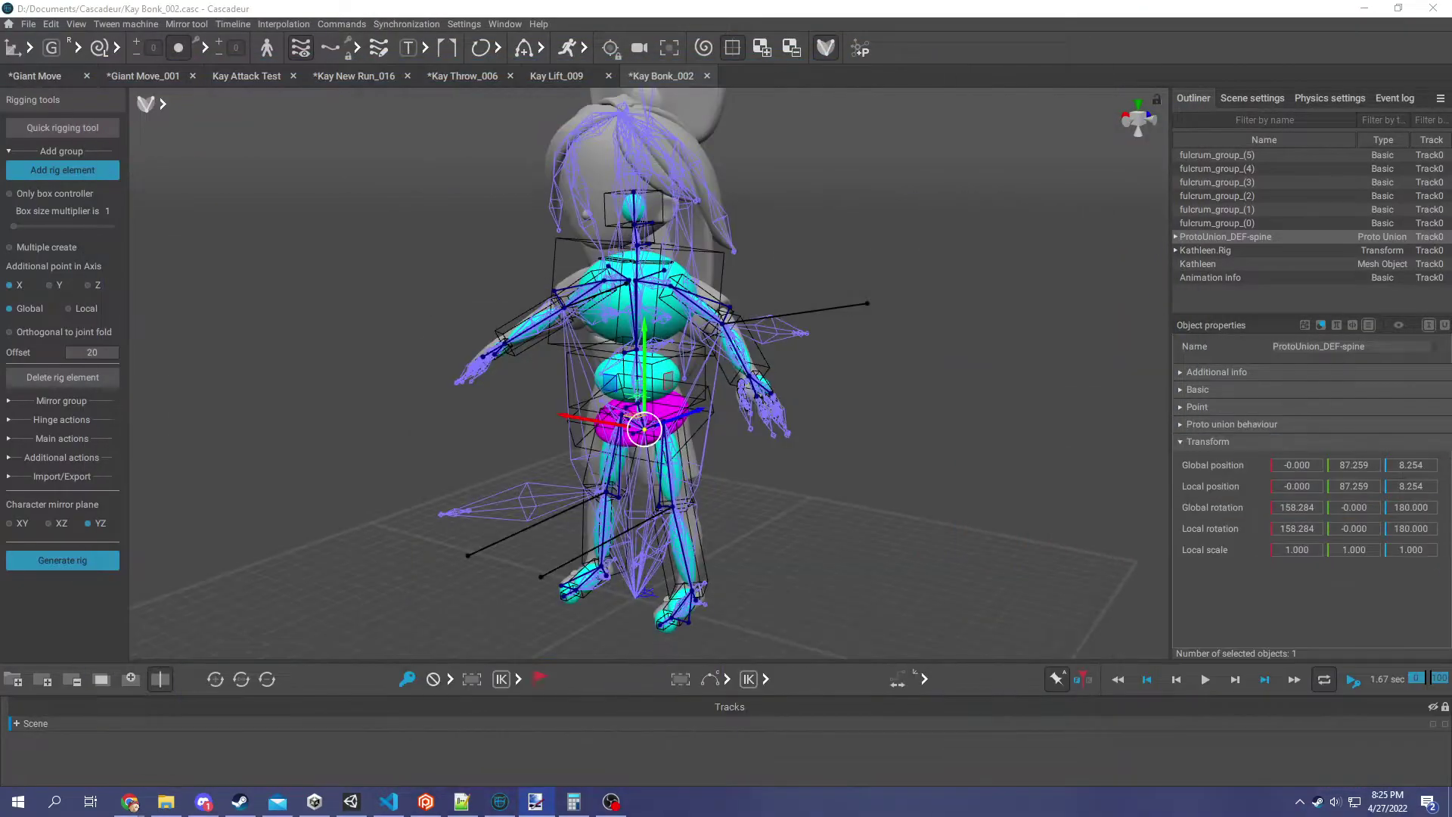
click(812, 4)
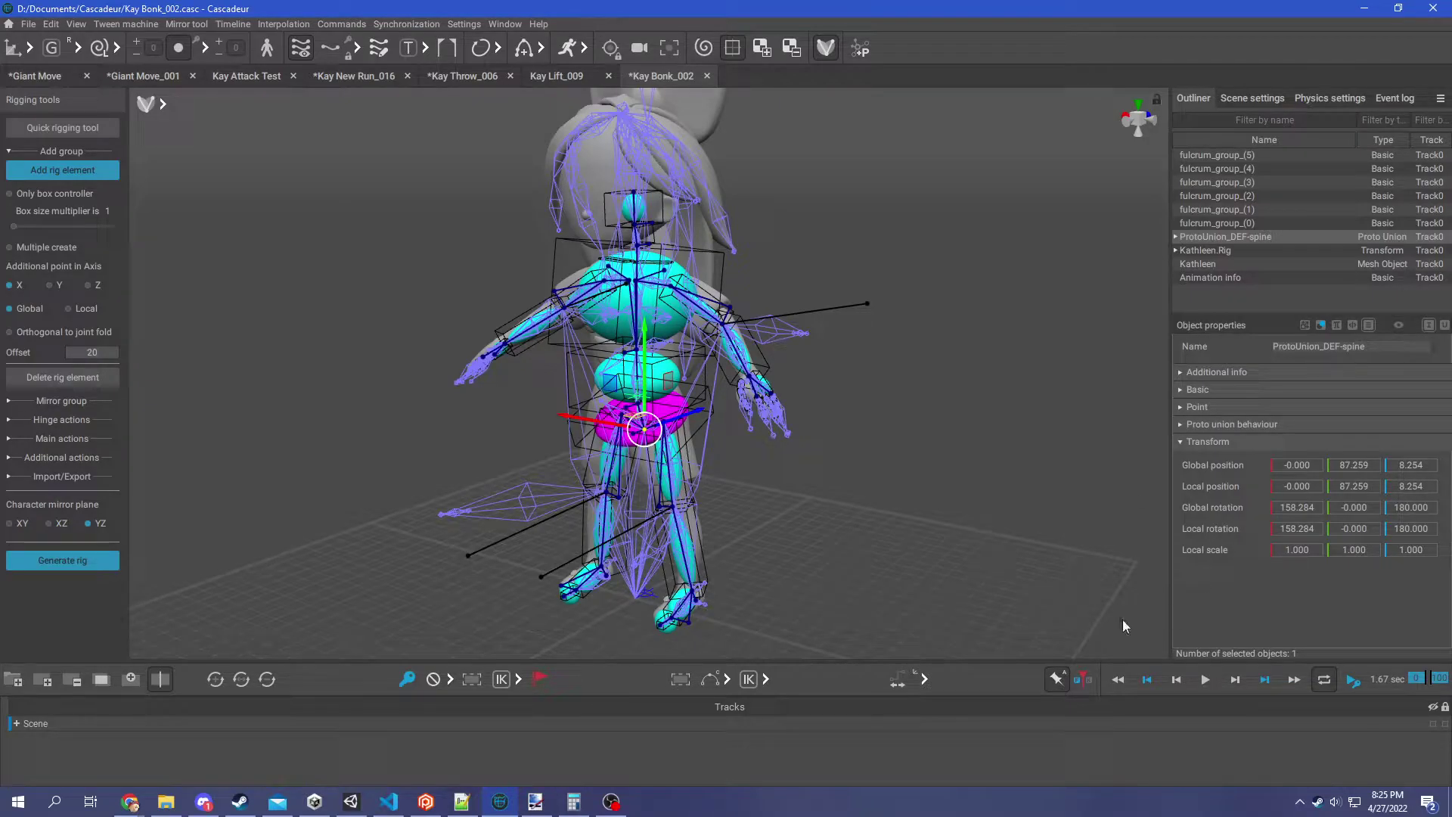
Set the global Z rotation of ProtoUnion_DEF-spine to 0 and inspect the proto rig from the side
mouse_move(963, 473)
alt+mouse_down()
mouse_move(936, 474)
mouse_move(967, 484)
alt+mouse_up()
right_drag(967, 491, 862, 463)
click(1424, 511)
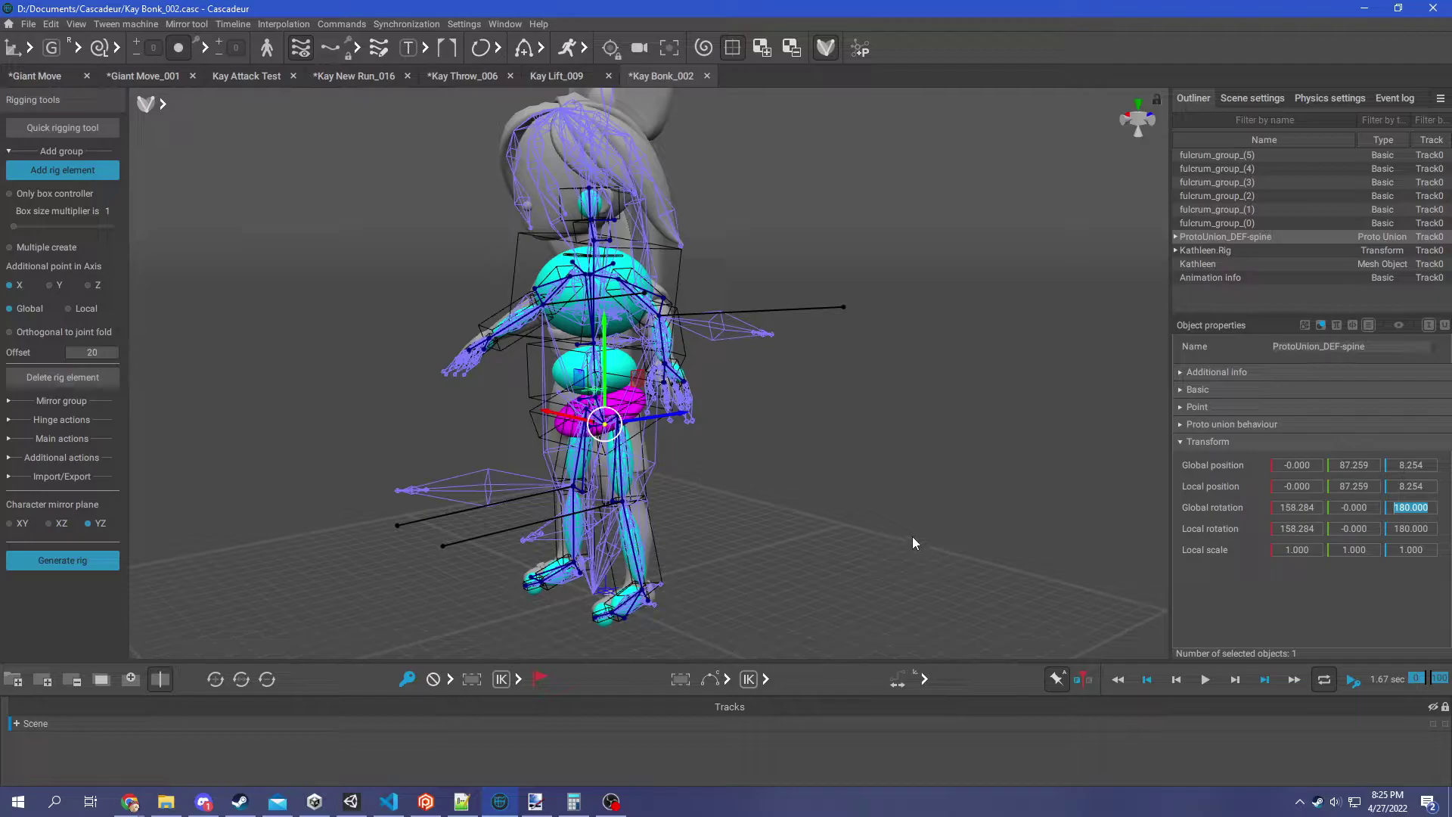
text(0)
key(Return)
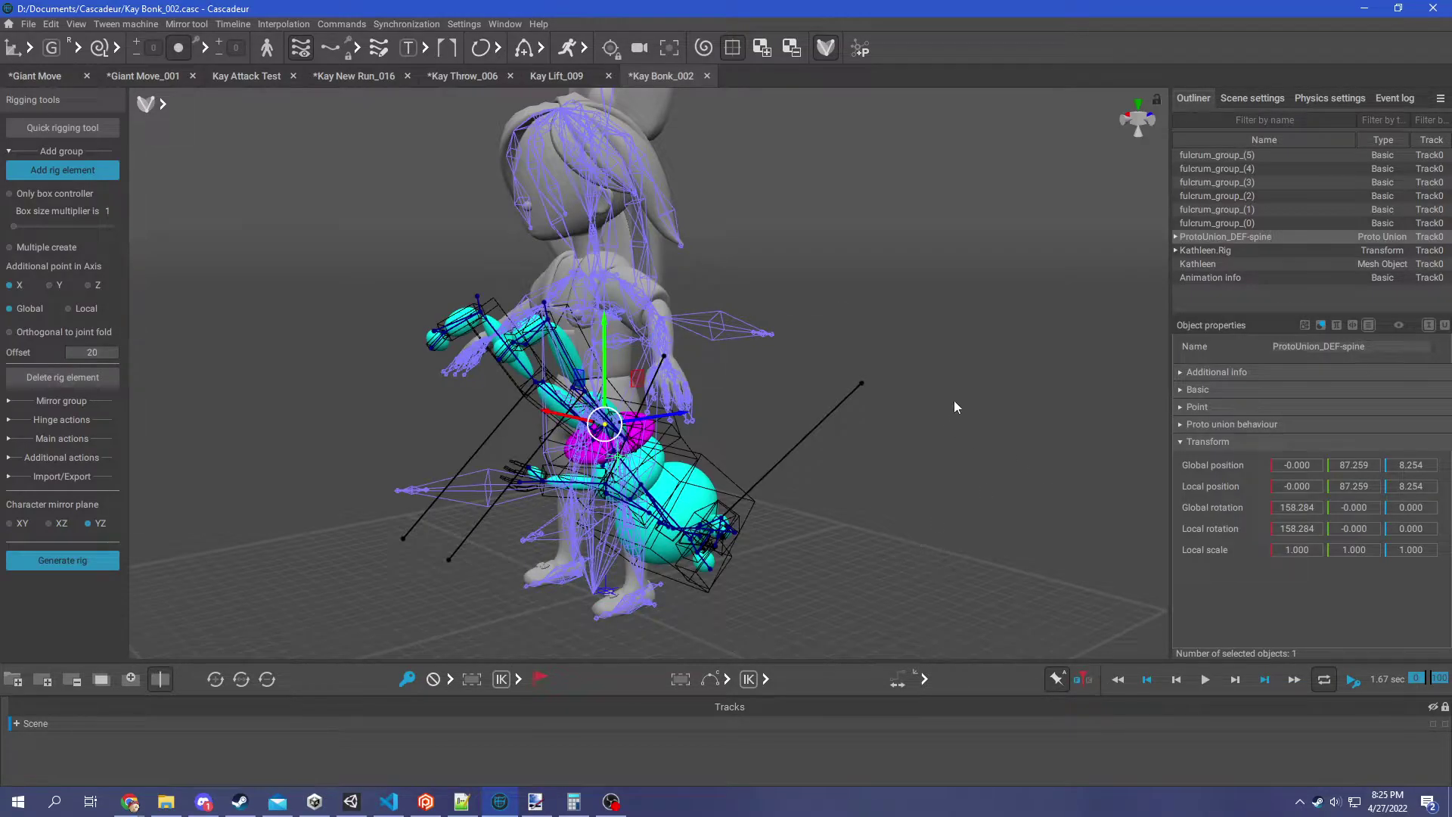
right_drag(955, 401, 877, 374)
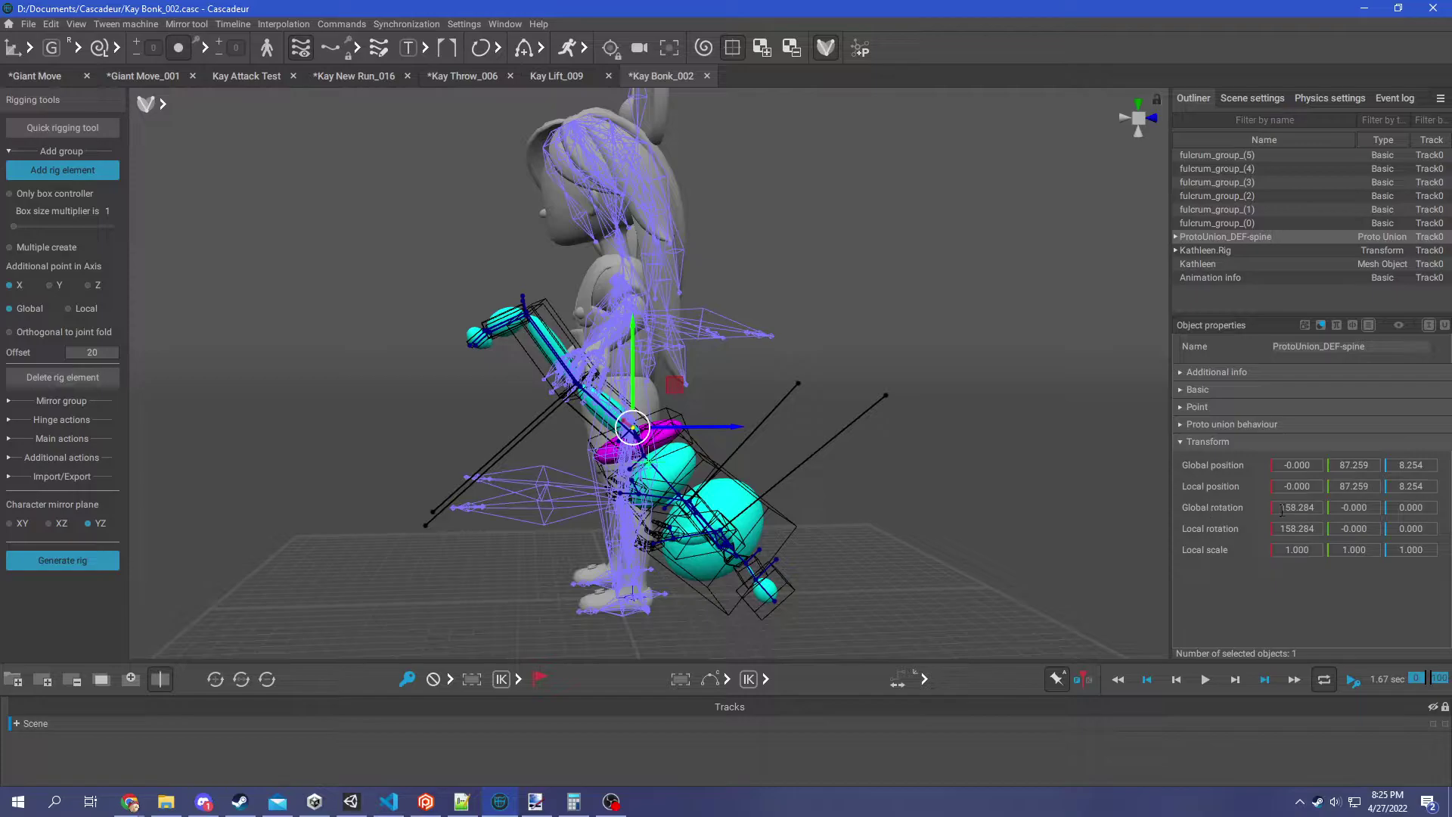
Switch to the Calculator and compute 180 minus 158.284
click(573, 802)
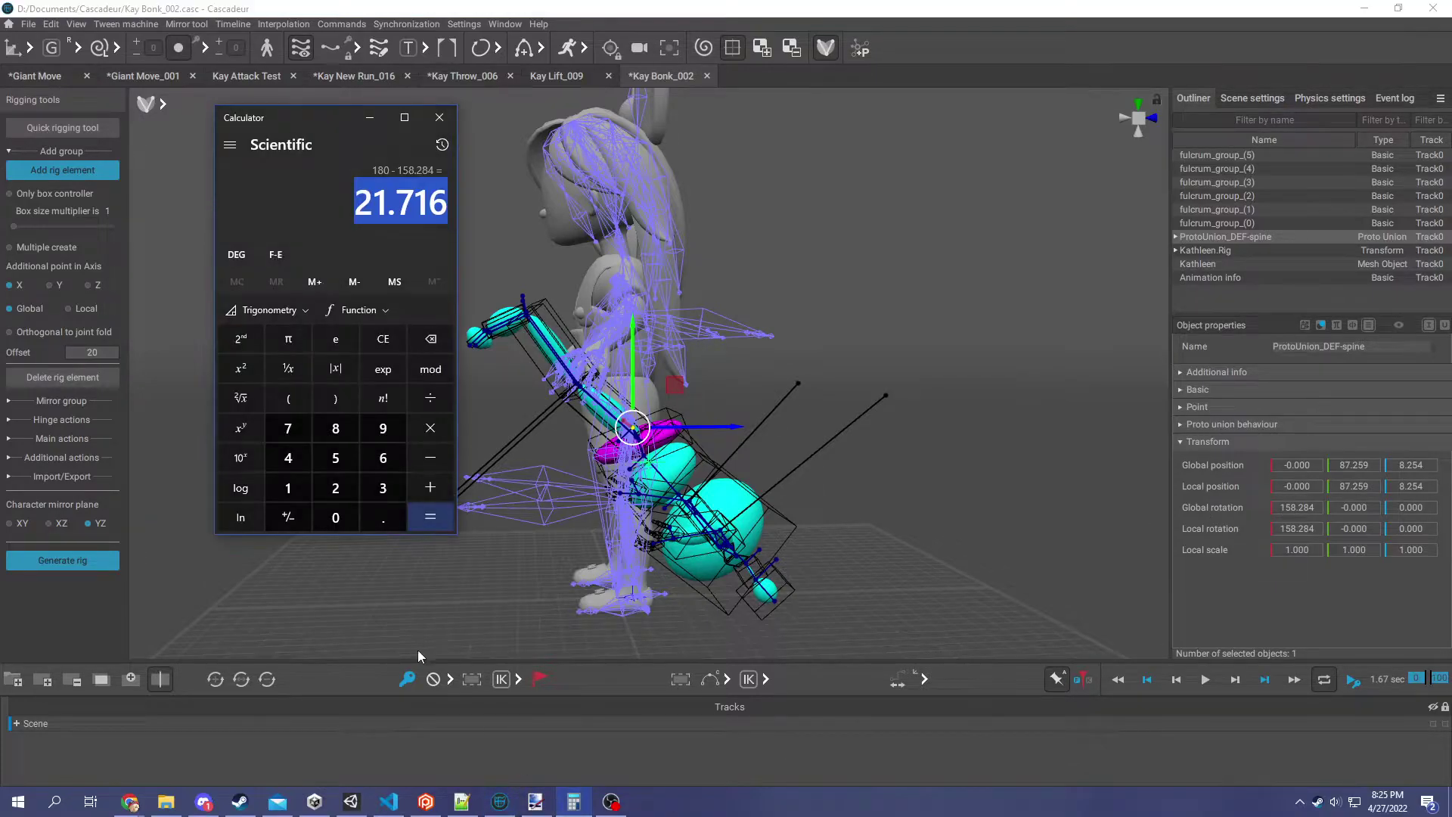
click(382, 338)
click(288, 488)
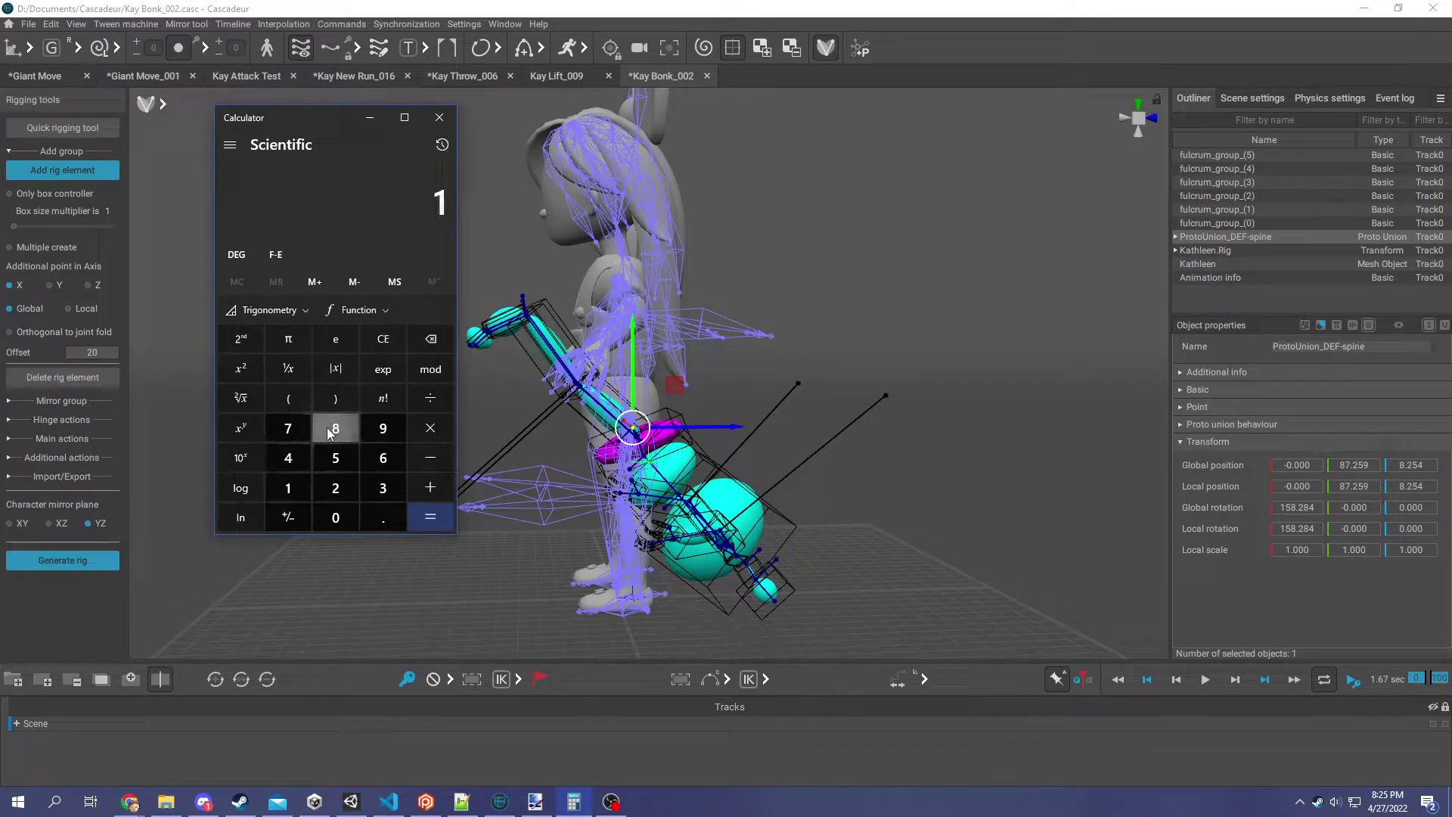
click(336, 428)
click(333, 519)
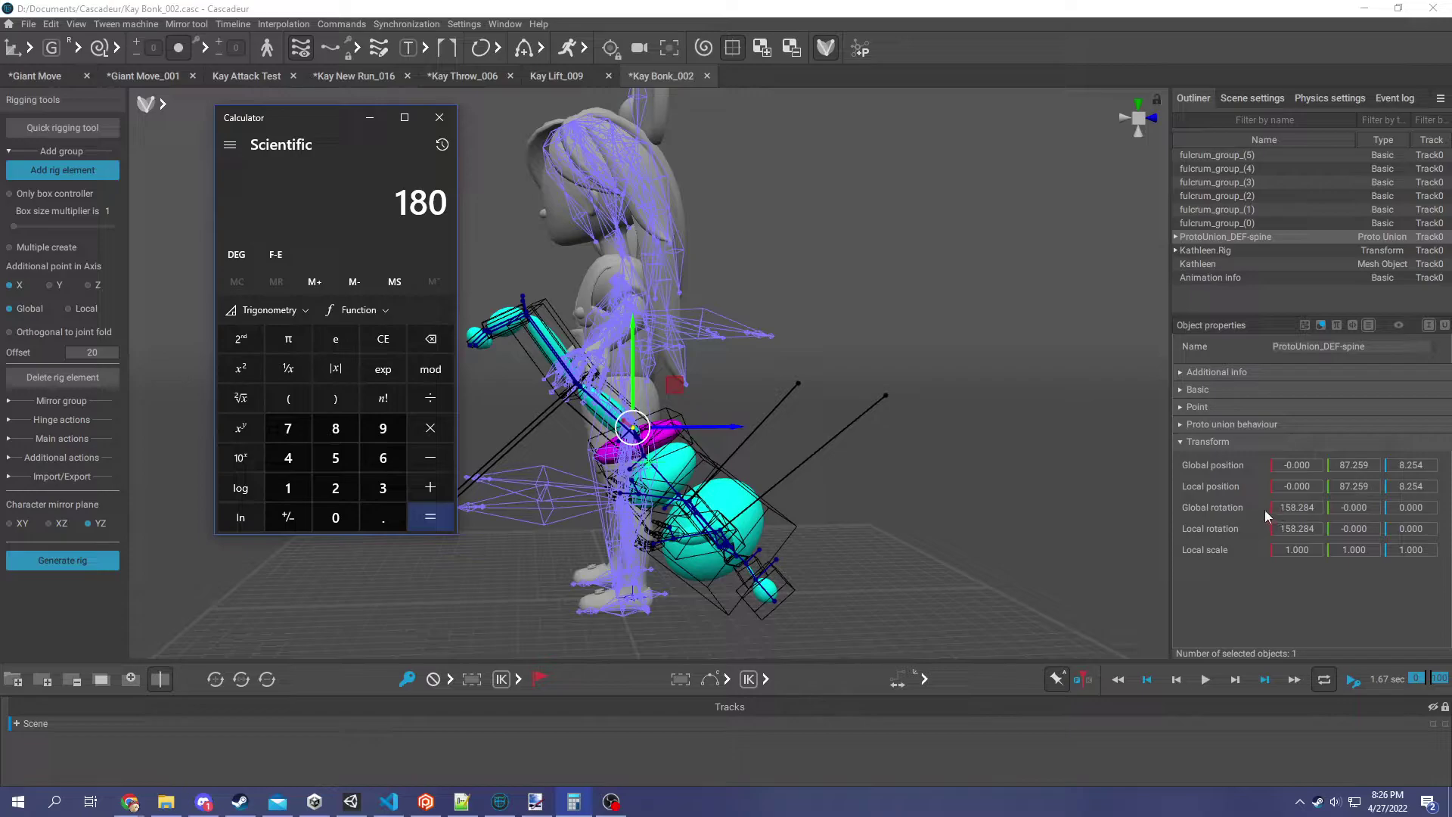
click(426, 454)
click(288, 488)
click(340, 454)
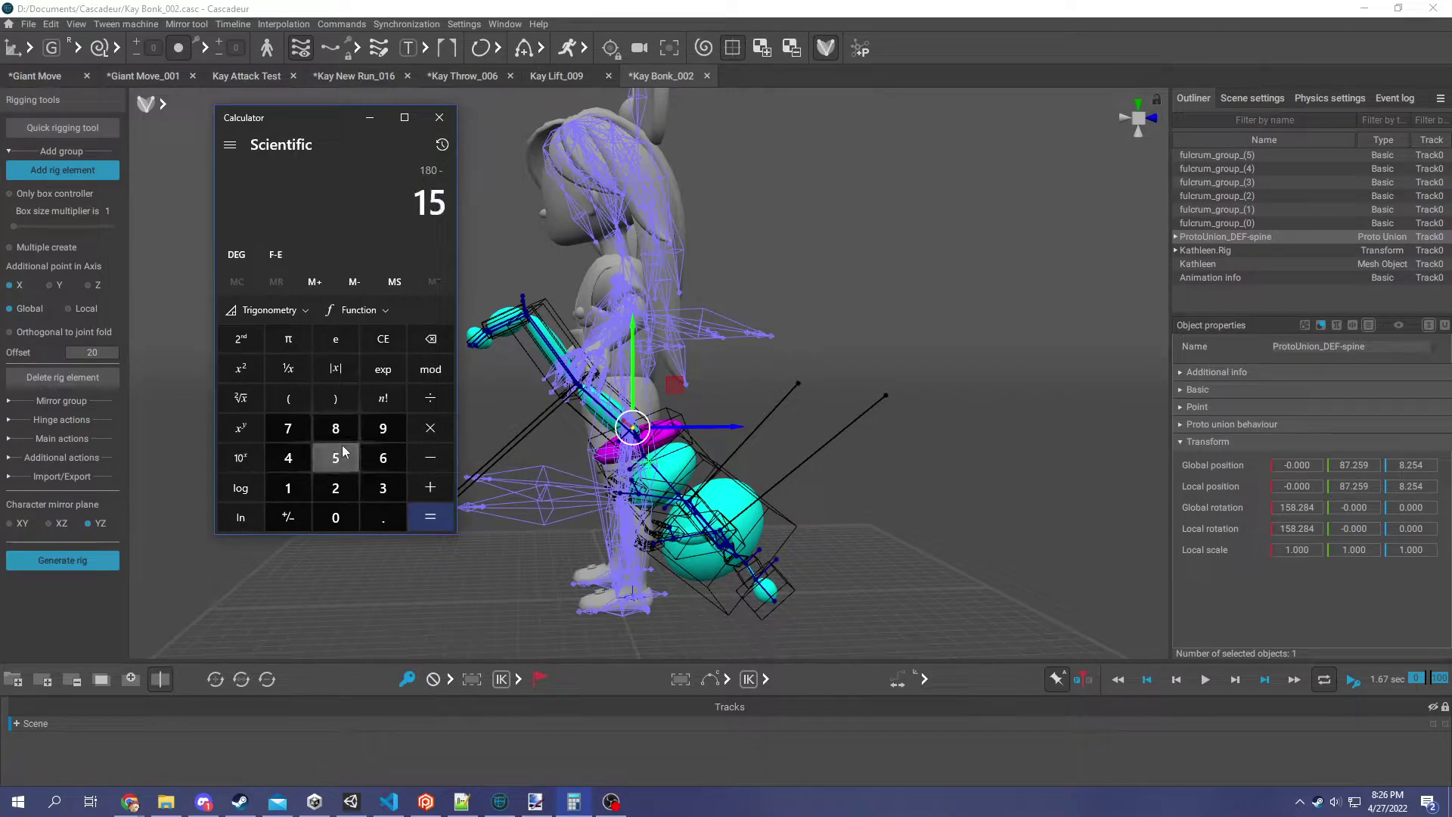
click(342, 454)
click(435, 340)
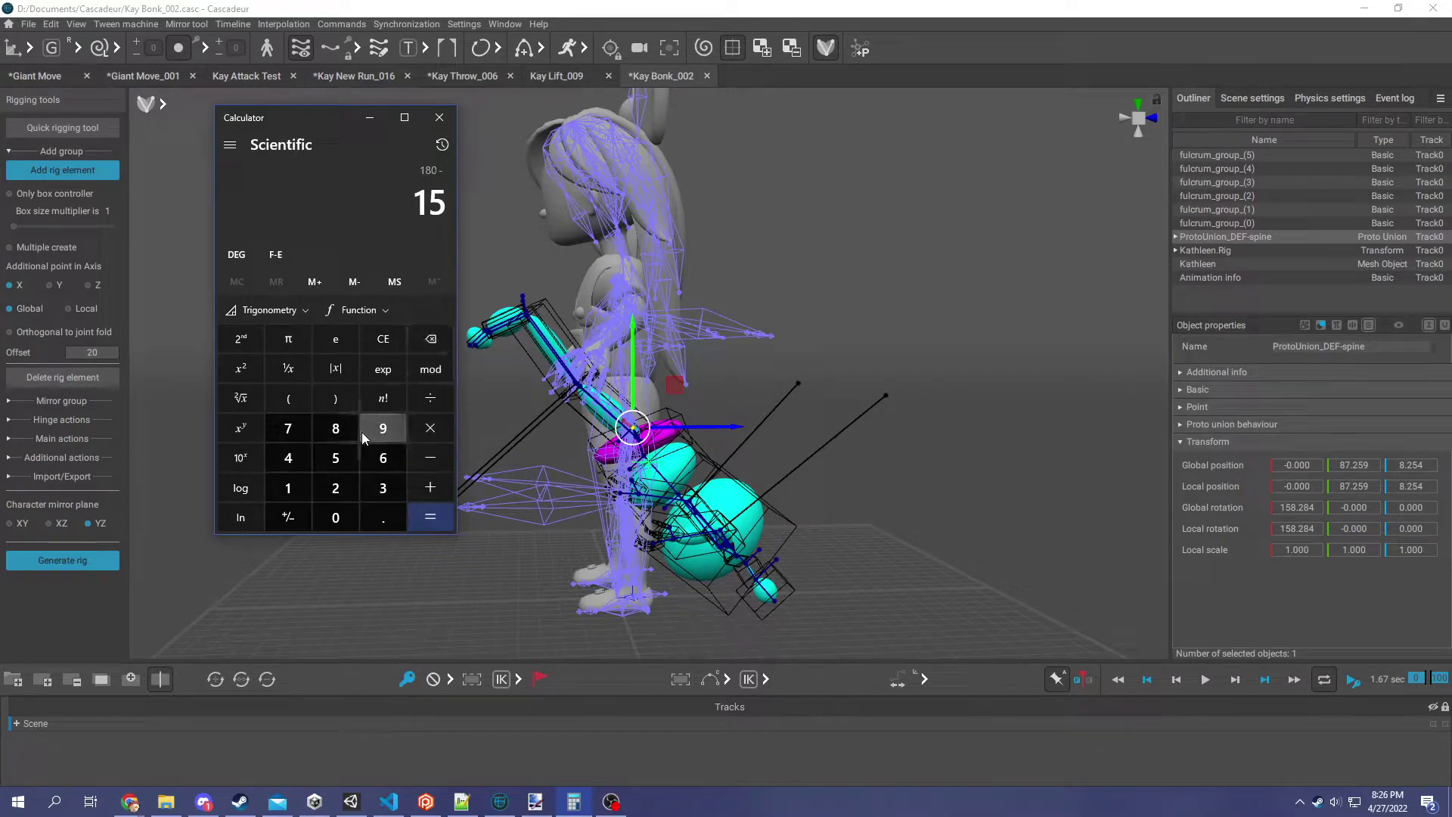
click(335, 428)
click(383, 517)
click(335, 487)
click(335, 428)
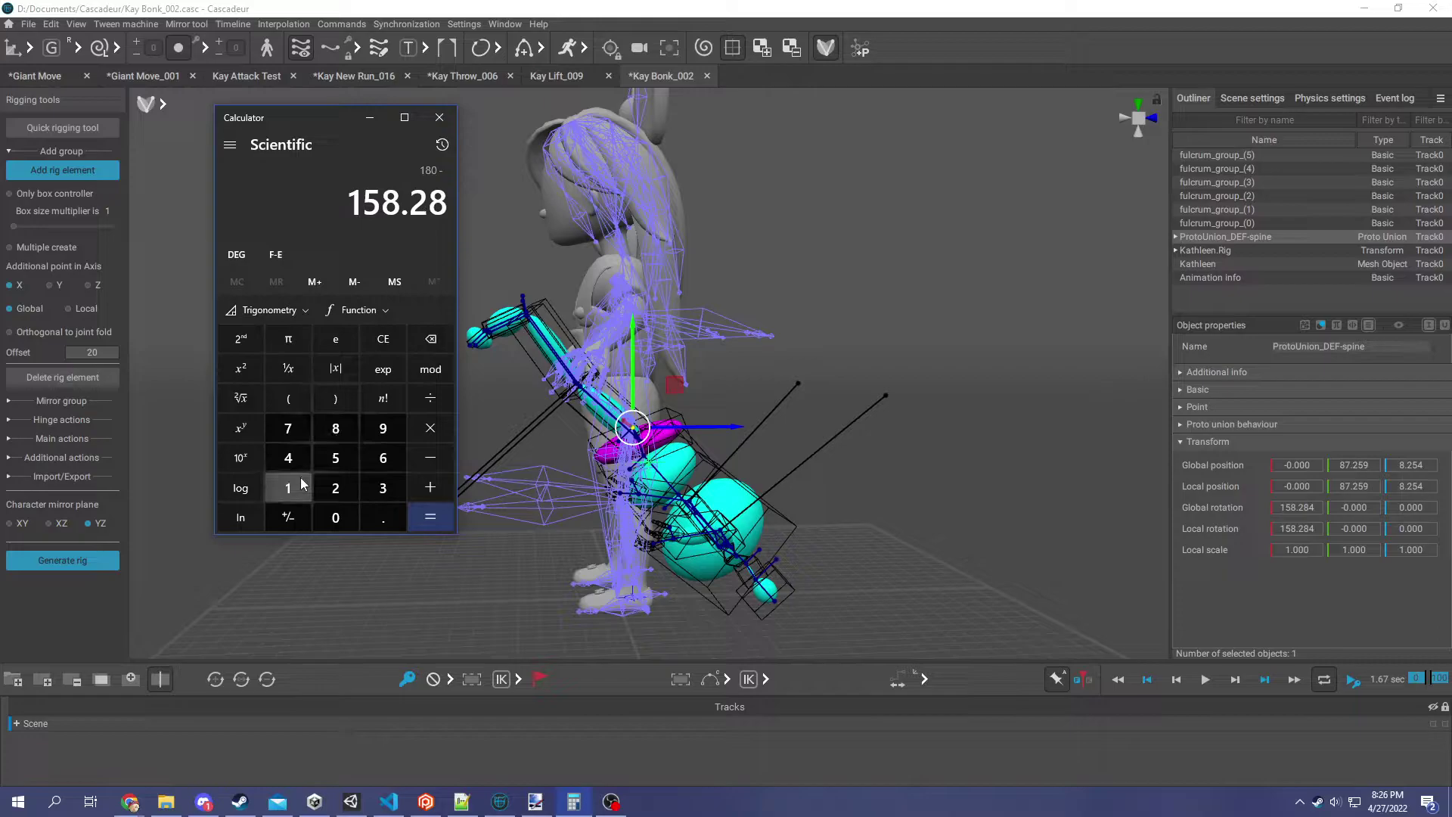
click(289, 458)
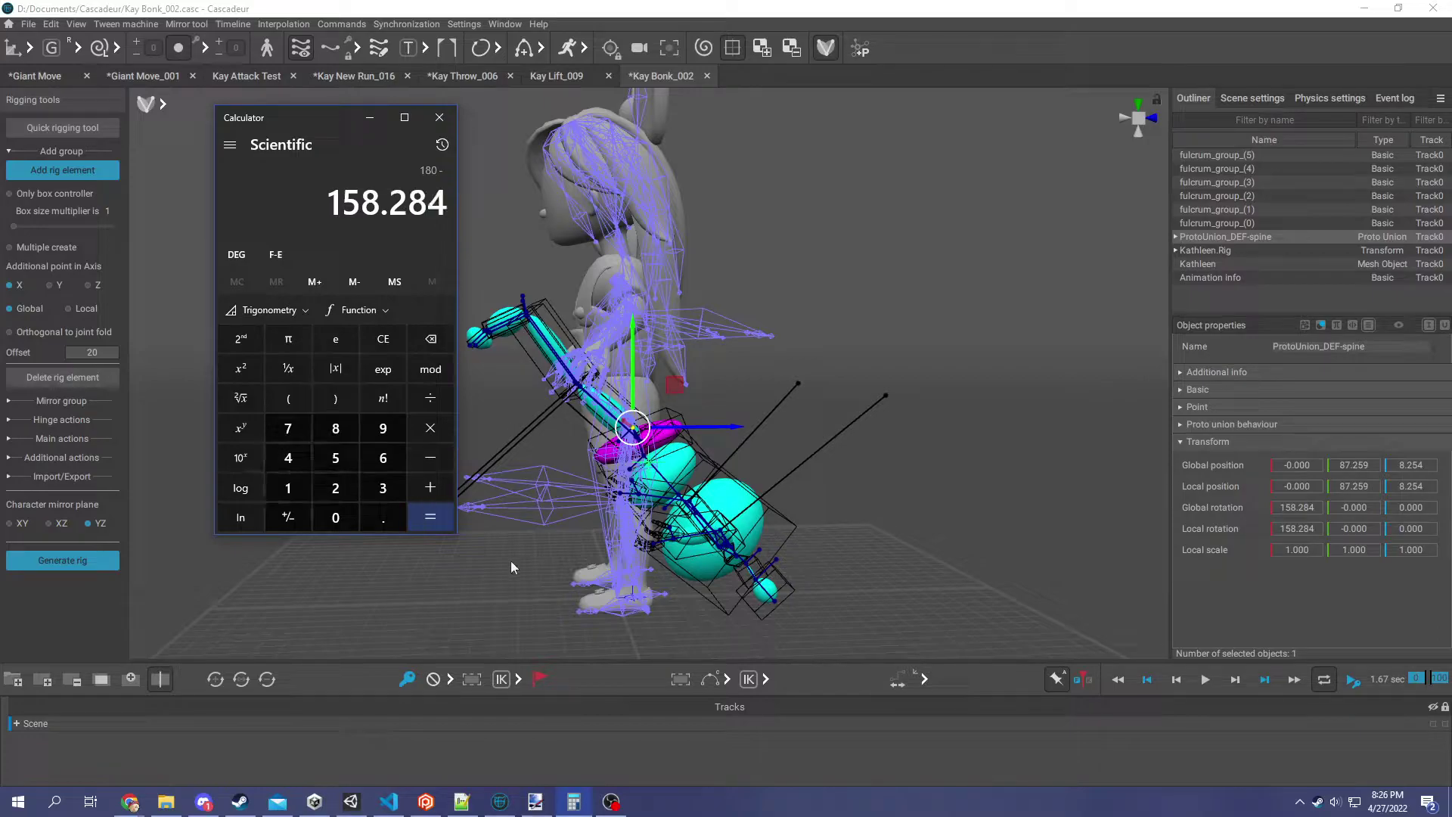
click(431, 518)
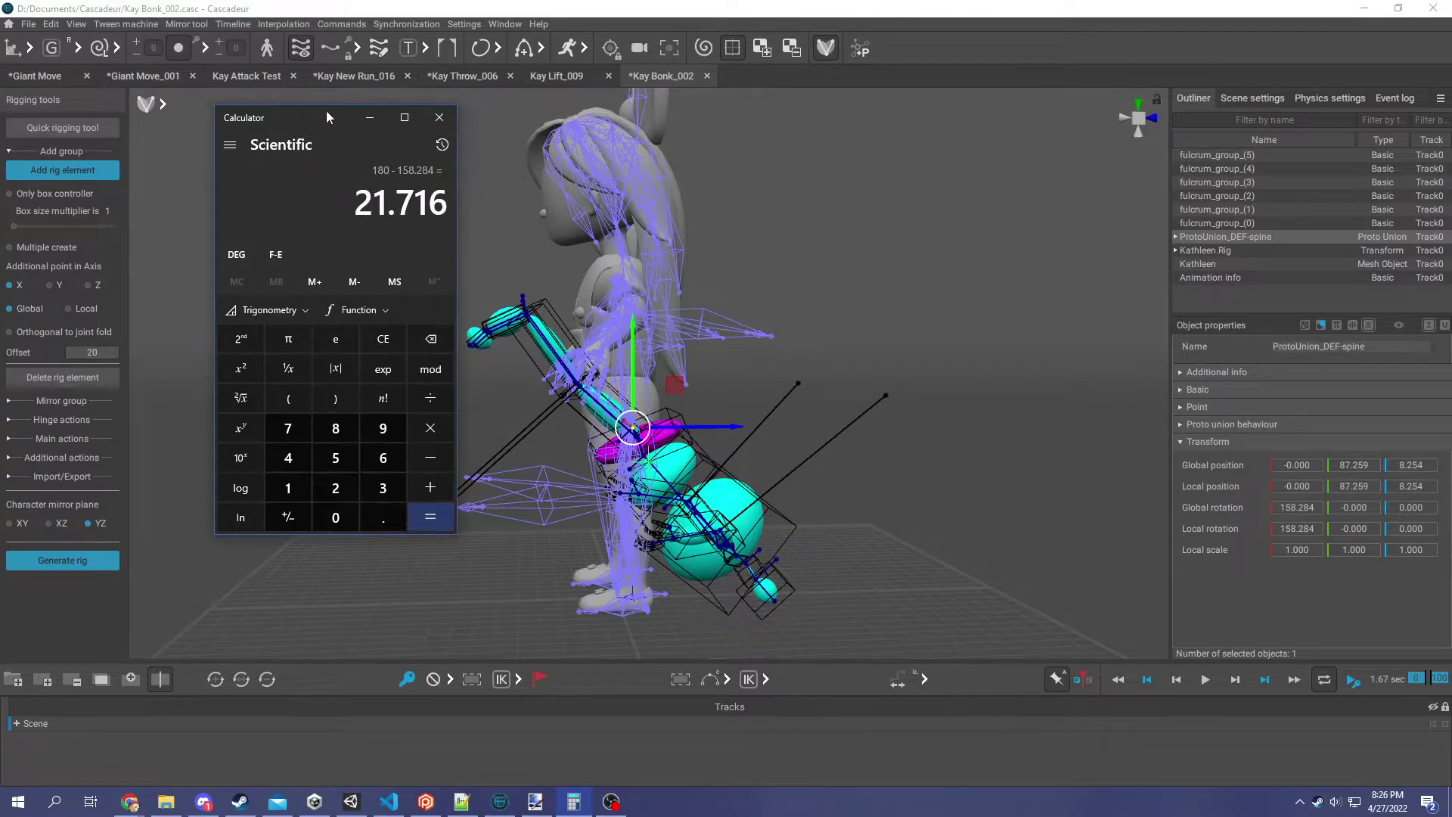
Copy the calculated 21.716 and set it as the global X rotation of ProtoUnion_DEF-spine in Cascadeur
double_click(357, 202)
drag(446, 205, 354, 203)
key(ctrl+c)
double_click(1317, 507)
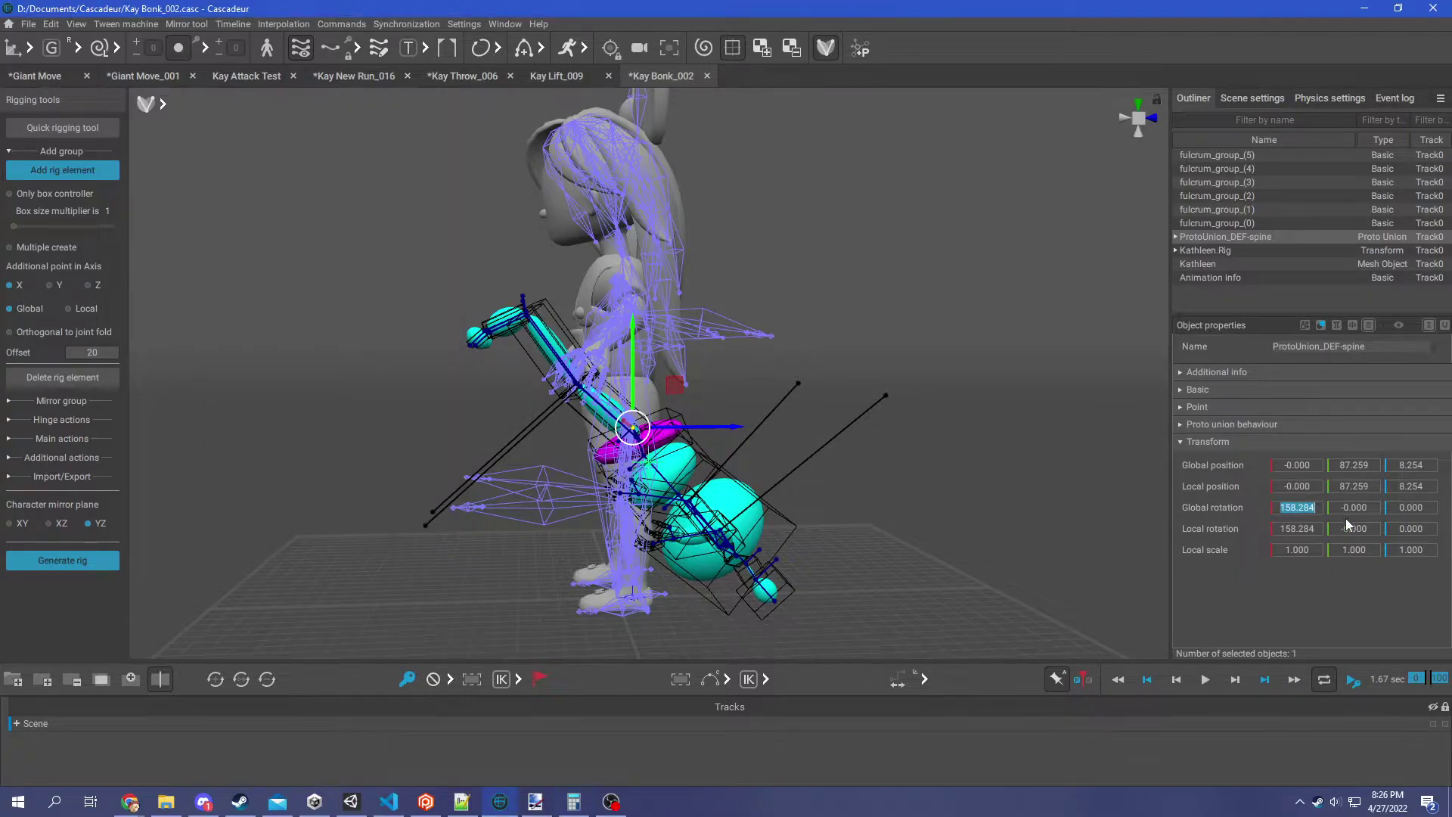
key(ctrl+v)
key(Return)
right_drag(950, 419, 911, 435)
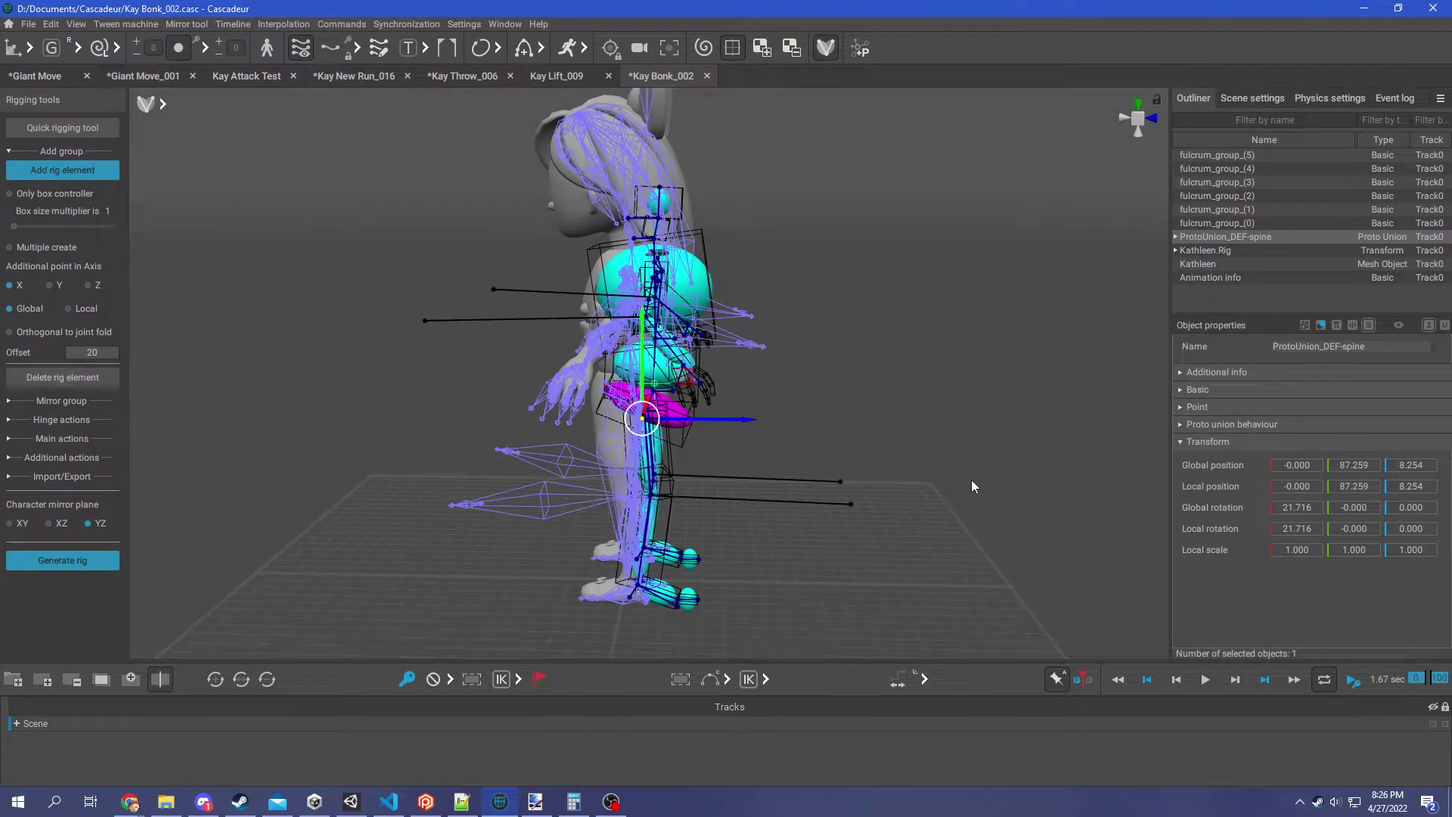
right_drag(972, 484, 947, 454)
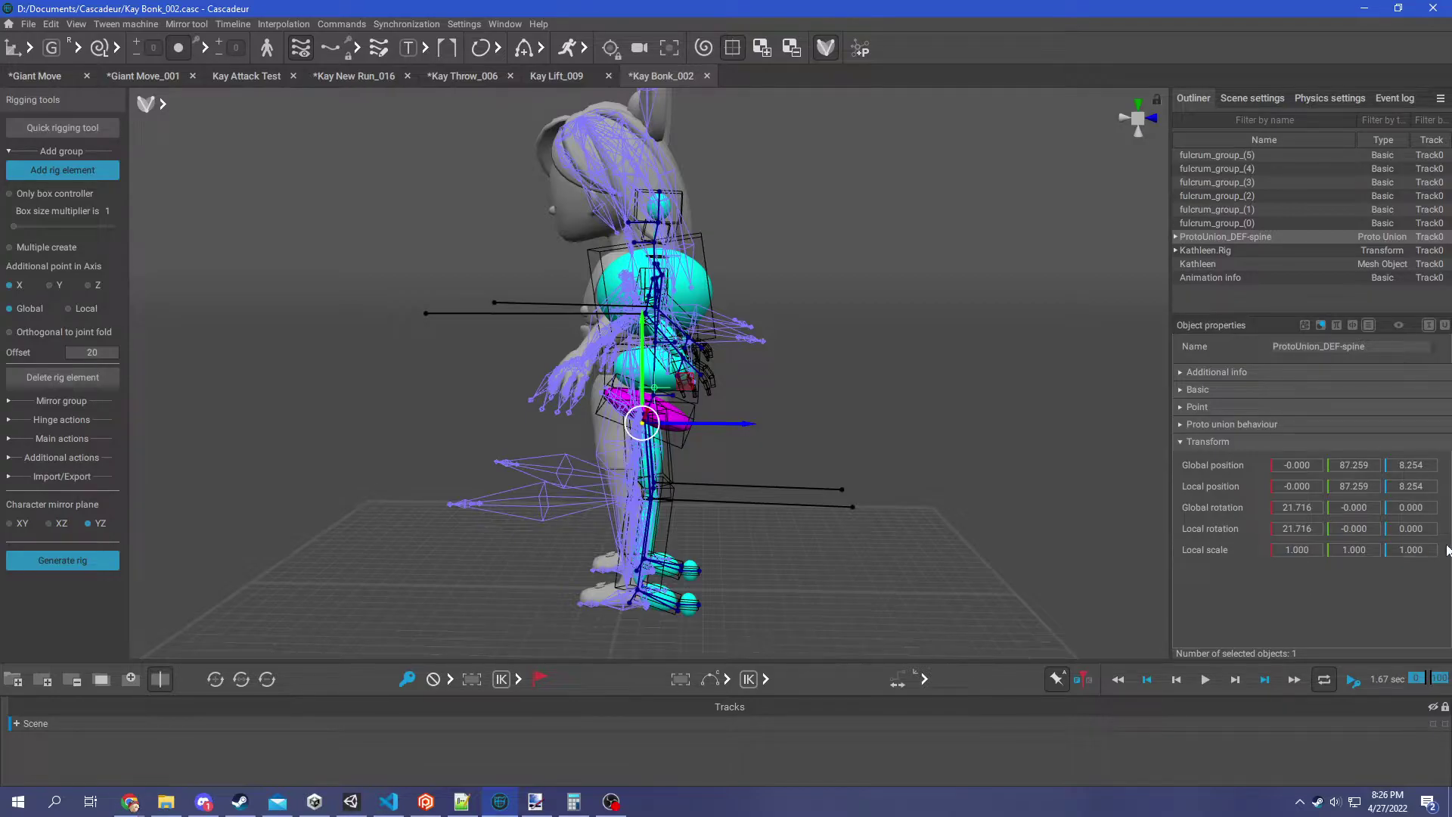
Try setting the local Z rotation of ProtoUnion_DEF-spine to 180 and undo it
click(1425, 534)
text(180)
key(Return)
key(ctrl+z)
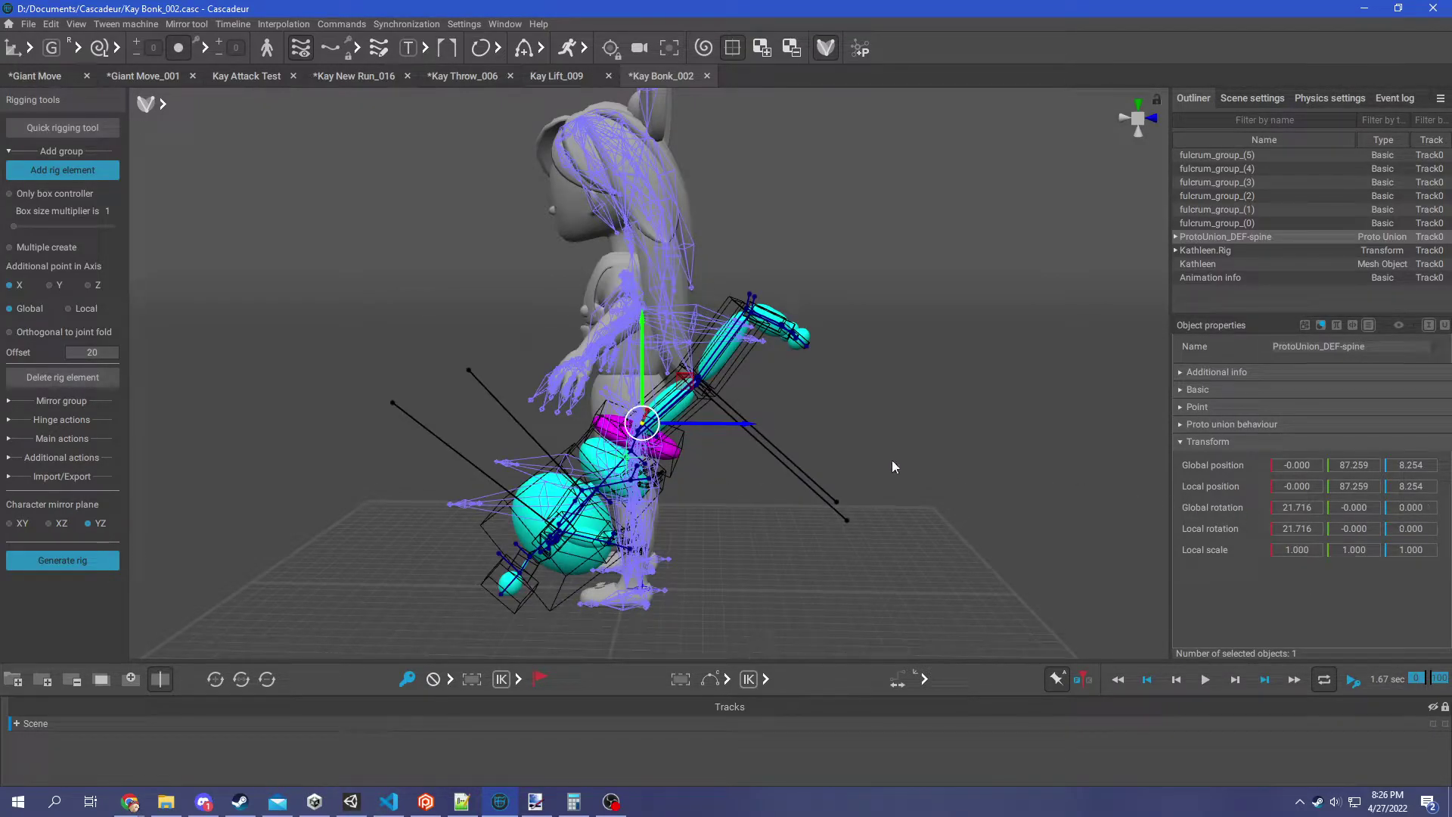
mouse_move(806, 449)
alt+mouse_down()
mouse_move(765, 446)
mouse_move(842, 466)
mouse_move(812, 452)
alt+mouse_up()
Set the global Z position of ProtoUnion_DEF-spine to -8.254 and check its alignment with the body
double_click(1410, 464)
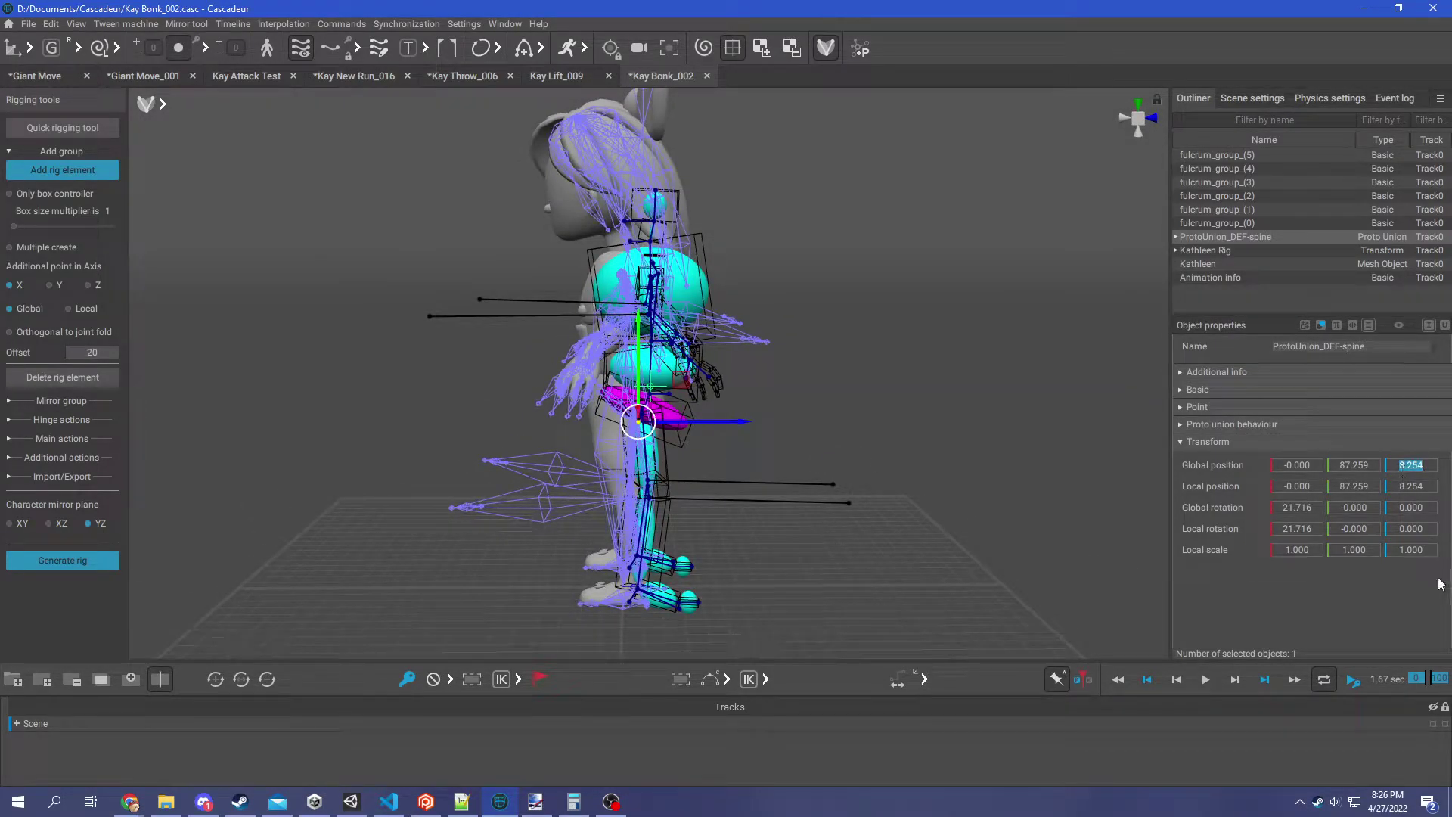
key(Left)
text(-)
key(Return)
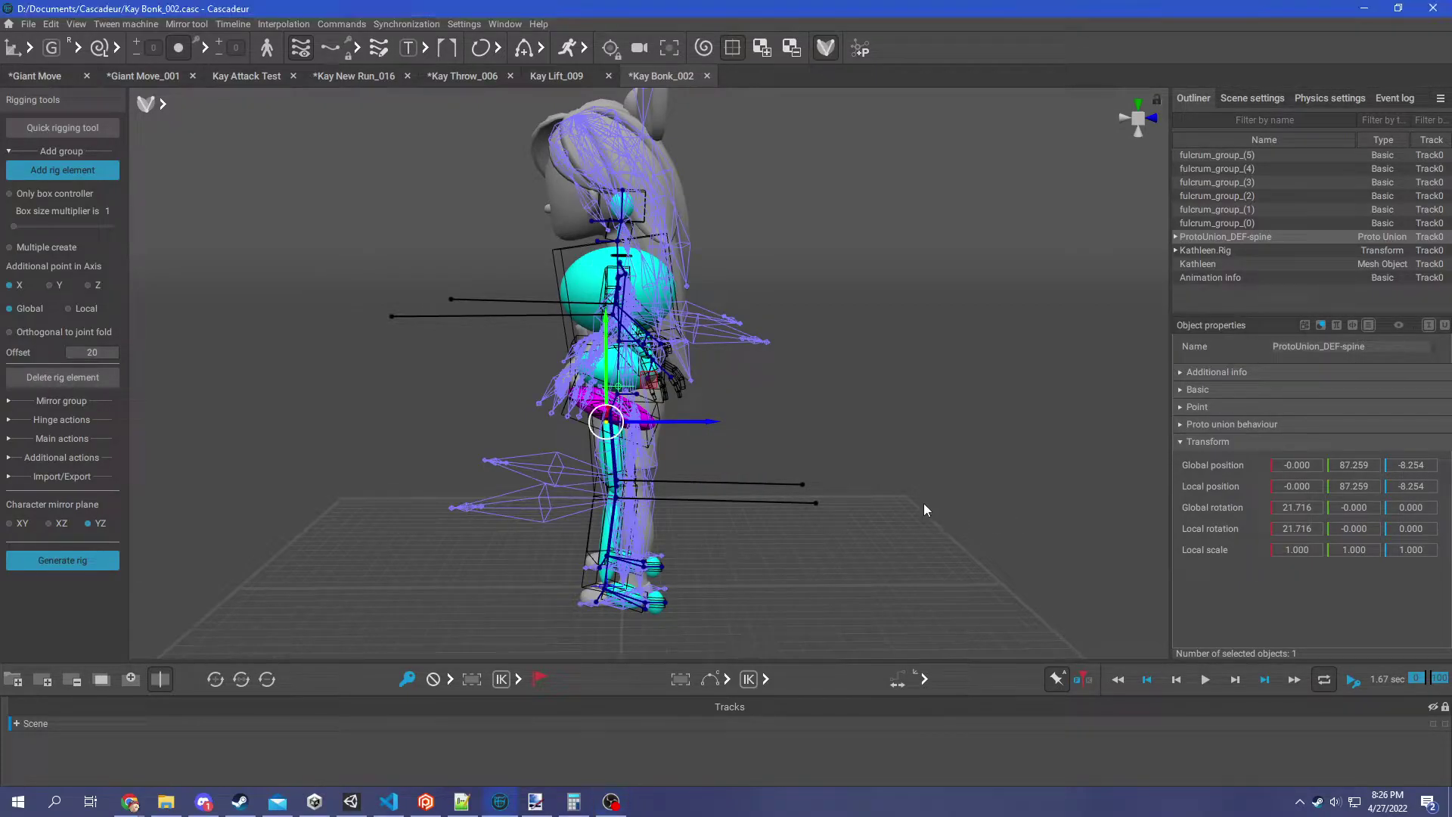
alt+drag(923, 503, 941, 496)
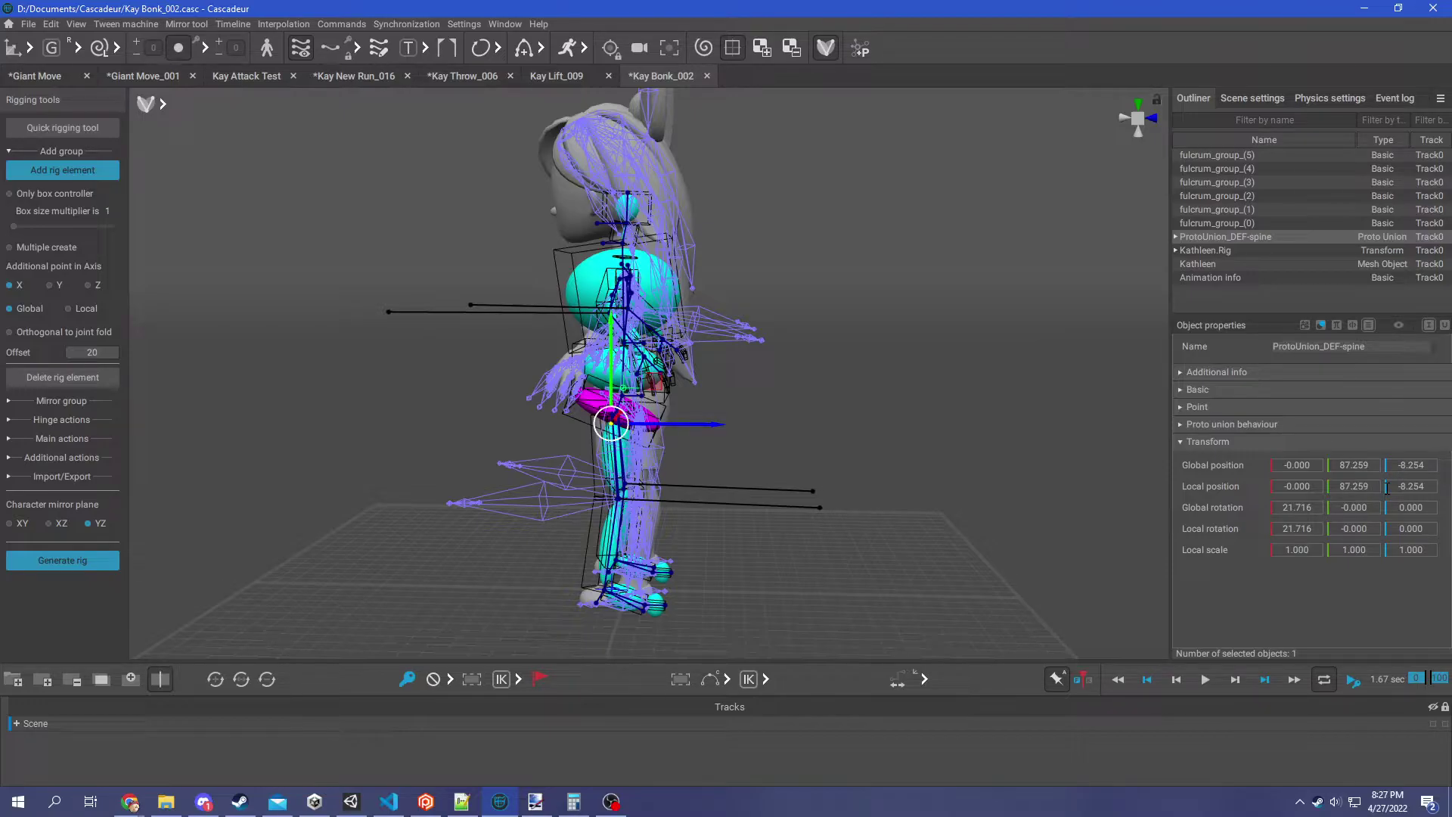
right_drag(848, 541, 1151, 443)
Select Kathleen.Rig and set its global Z rotation to 180
click(1240, 250)
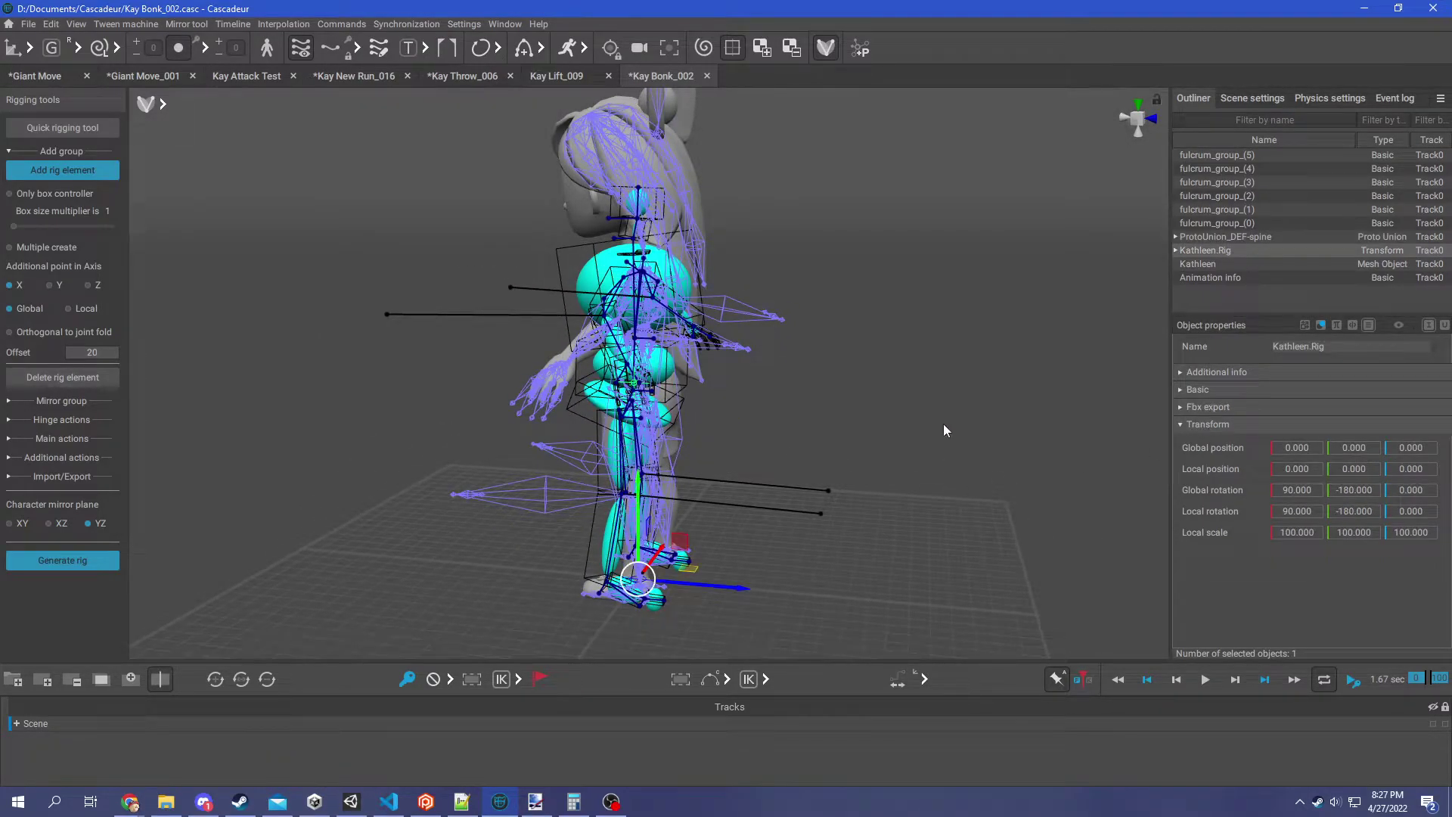
right_drag(944, 429, 870, 355)
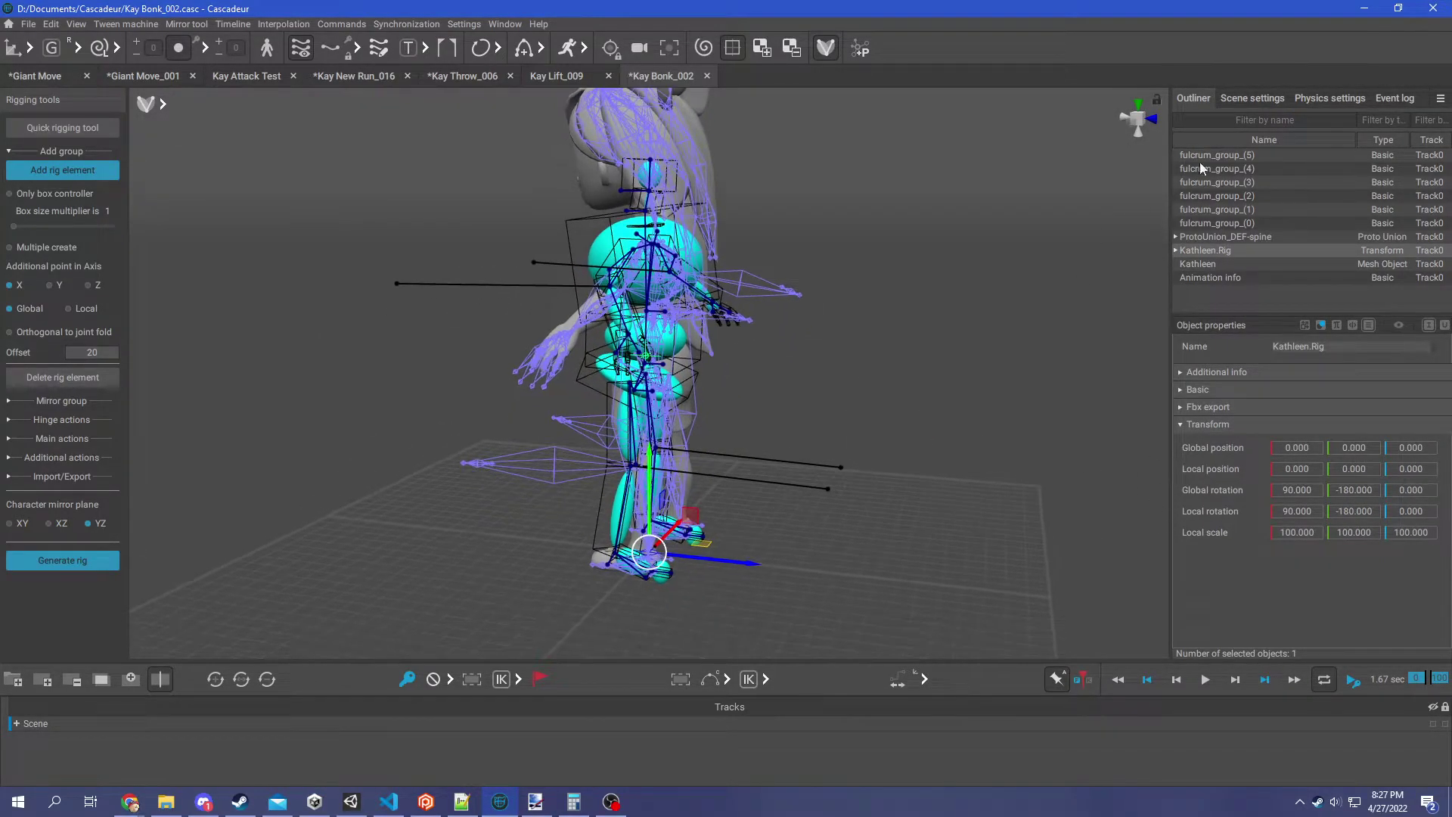
click(1422, 493)
text(180)
key(Return)
Examine the proto rig's alignment with the character mesh from the front and side, focusing on the feet
right_drag(1122, 484, 902, 486)
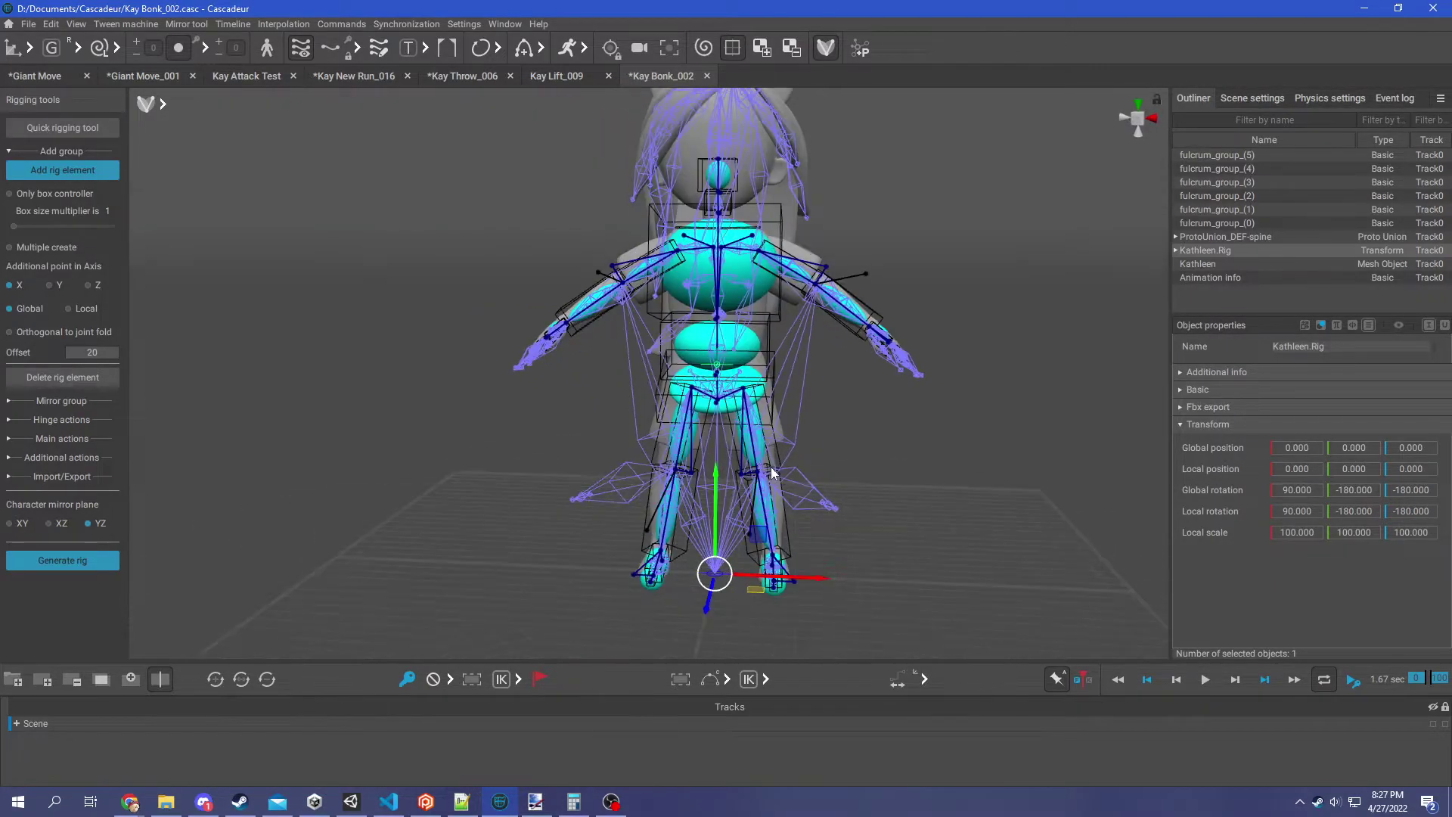
right_drag(773, 472, 728, 401)
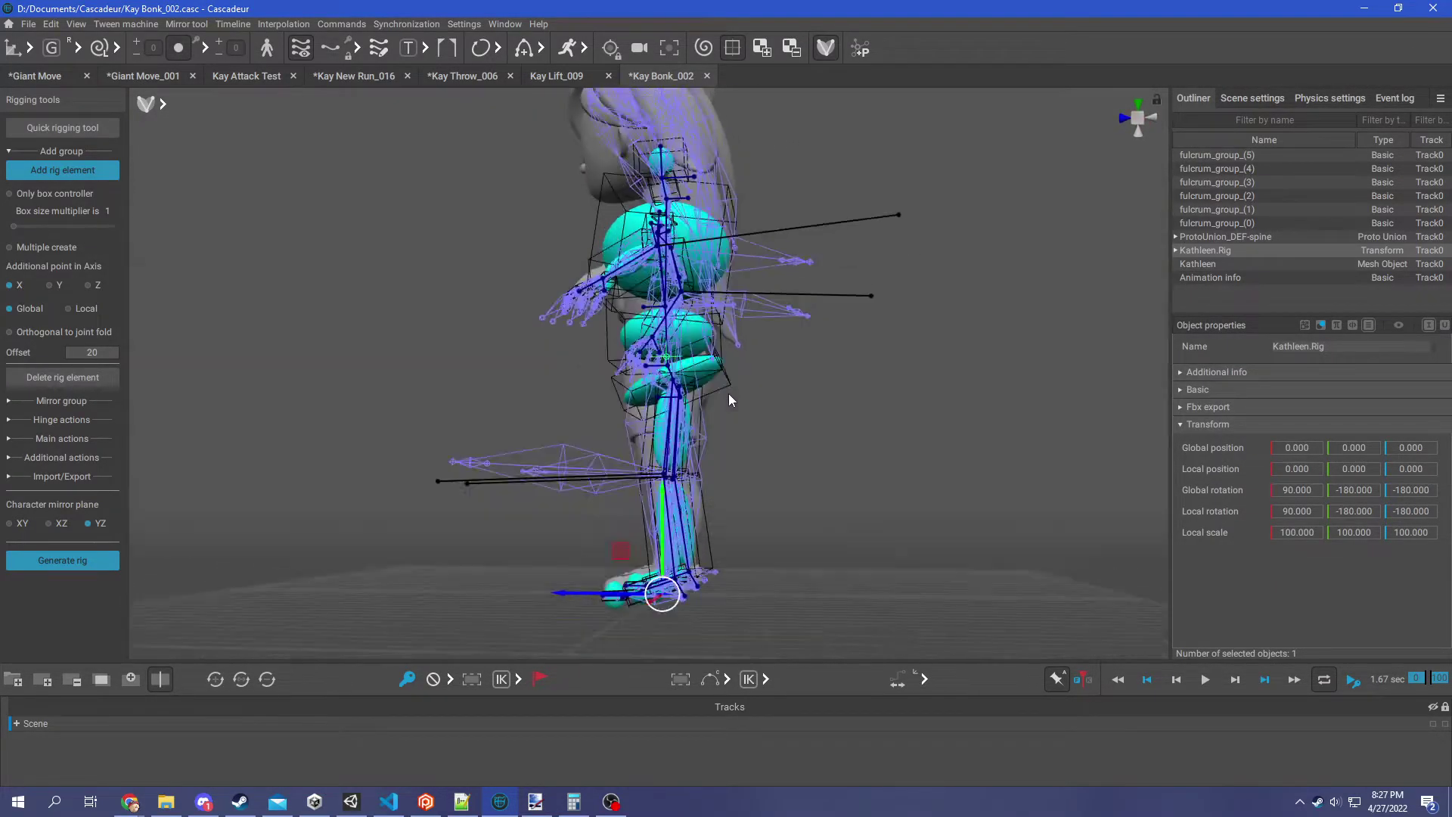
alt+drag(728, 393, 764, 484)
alt+right_drag(546, 616, 823, 616)
alt+middle_drag(823, 616, 784, 337)
alt+right_drag(619, 470, 896, 481)
alt+middle_drag(672, 551, 668, 463)
right_drag(669, 469, 527, 437)
scroll(514, 440, down, 5)
scroll(502, 444, up, 1)
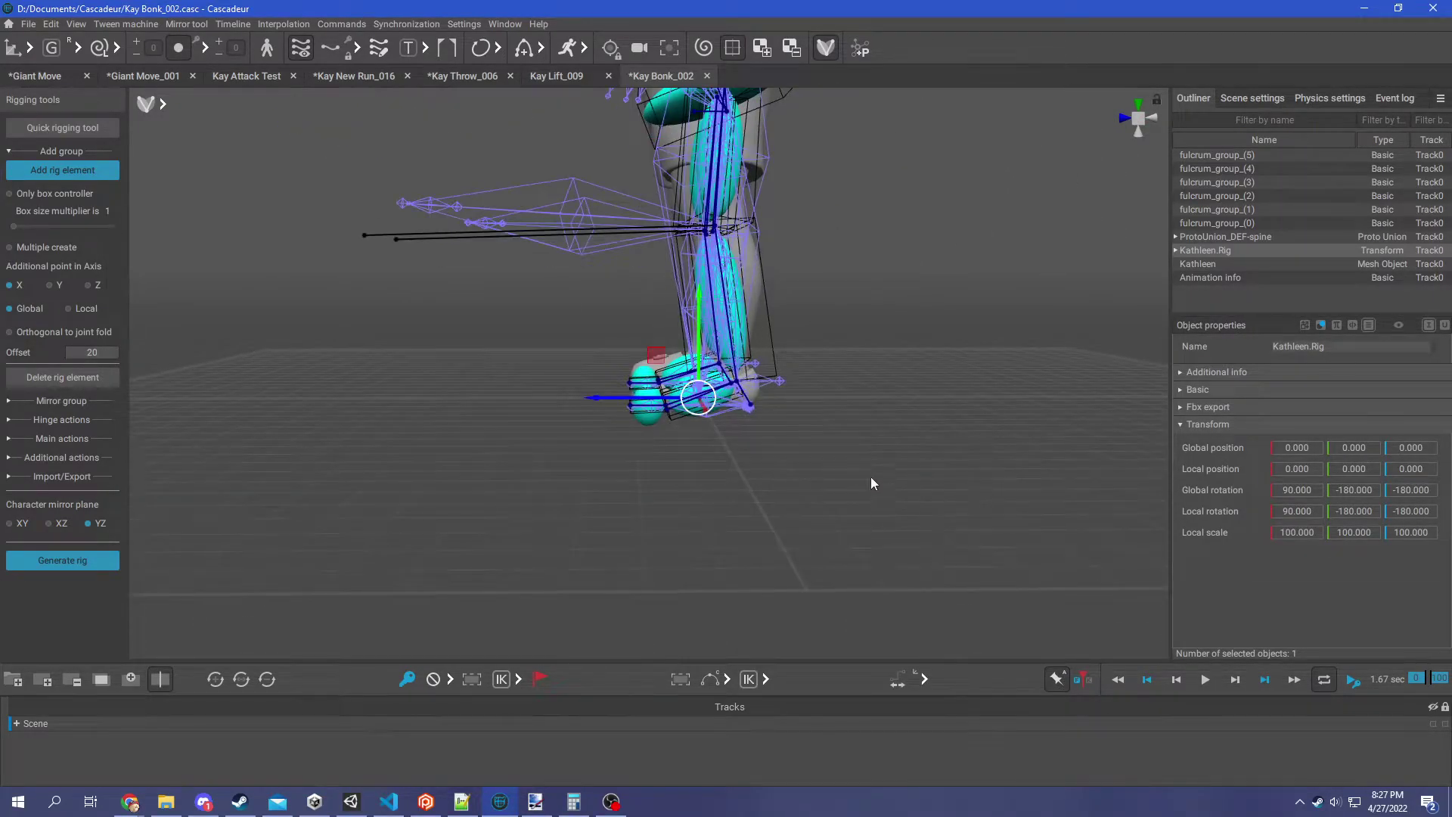
scroll(872, 484, down, 5)
alt+middle_drag(794, 220, 760, 433)
right_drag(763, 434, 968, 453)
Switch to paint.net, examine the feet in the reference screenshot for comparison, and return to Cascadeur
drag(1445, 707, 591, 1)
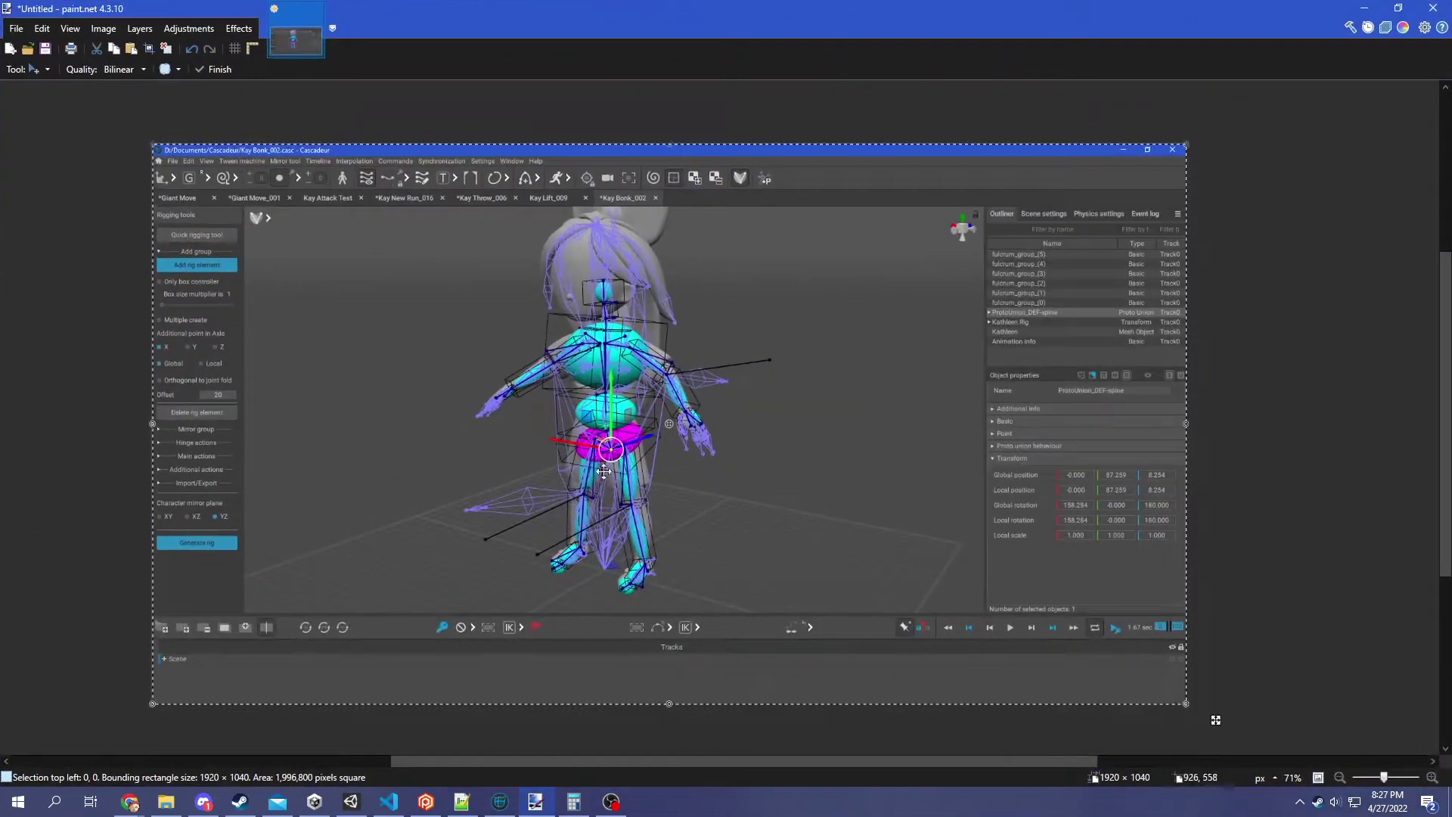
right_drag(582, 484, 646, 486)
key(ctrl+z)
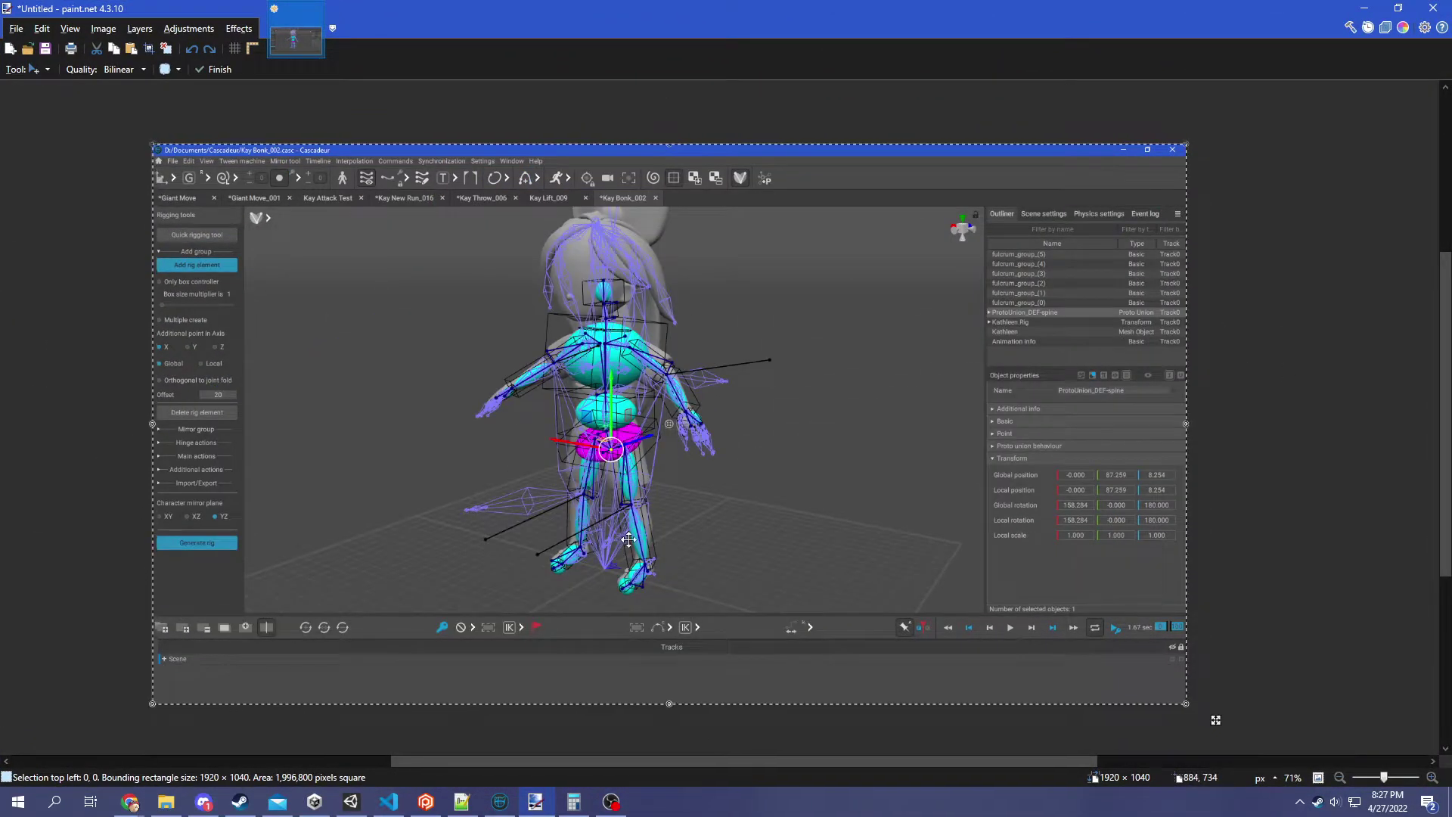
ctrl+scroll(646, 488, up, 5)
ctrl+scroll(647, 639, up, 4)
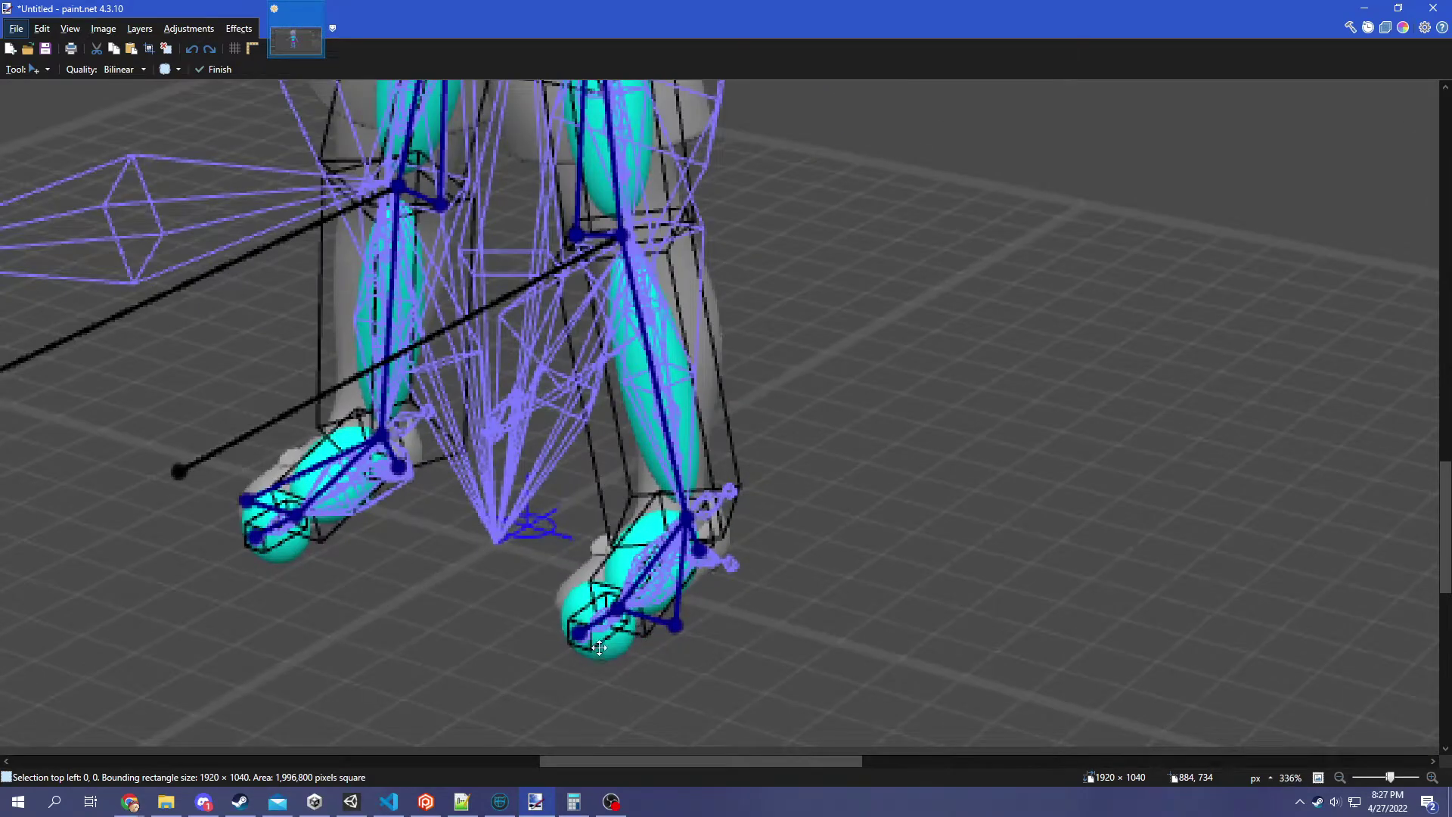
ctrl+scroll(906, 591, down, 9)
click(1363, 8)
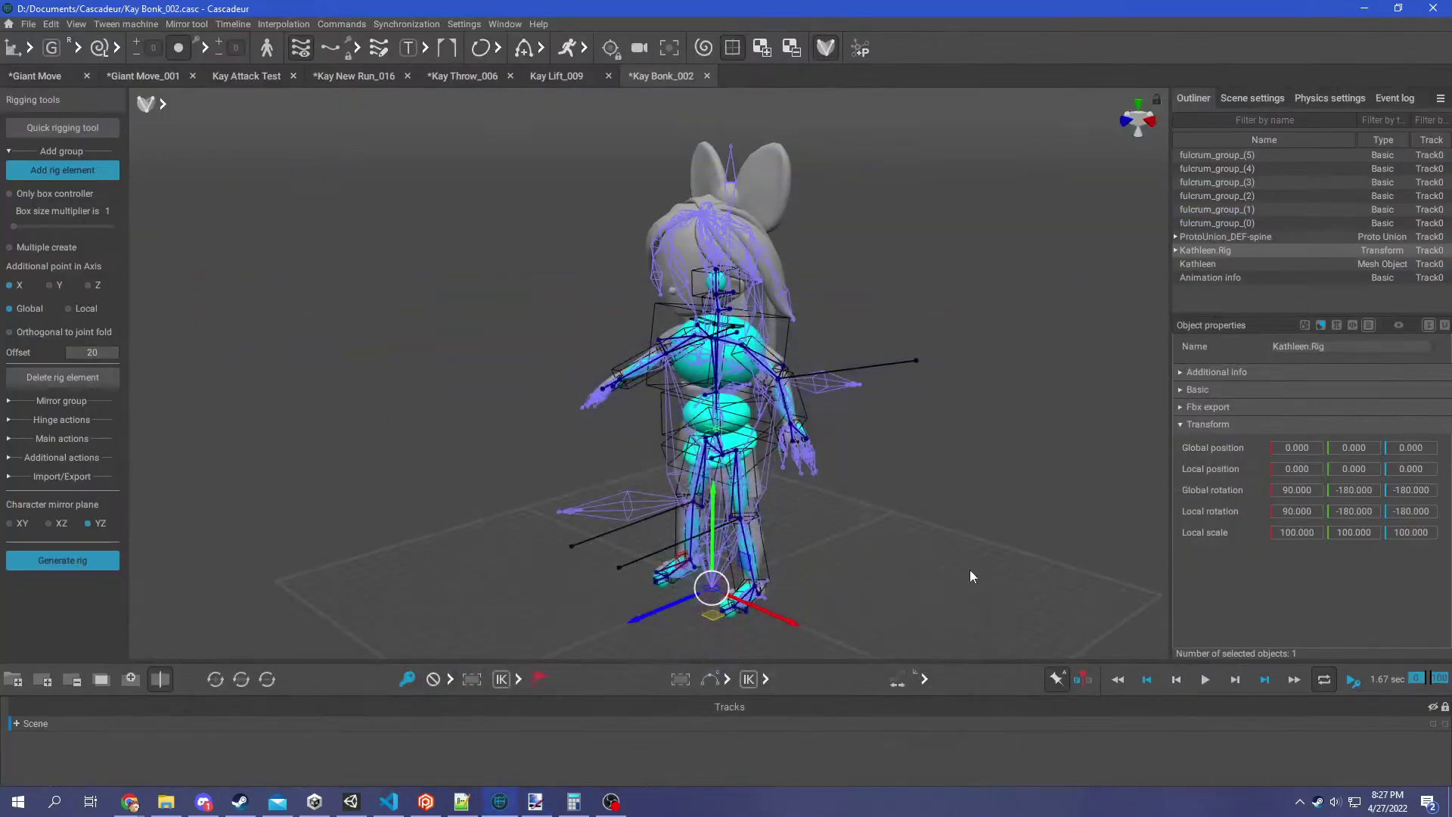
Generate the rig, check the first frames of the animation, and re-enter rig mode
alt+middle_drag(990, 496, 870, 460)
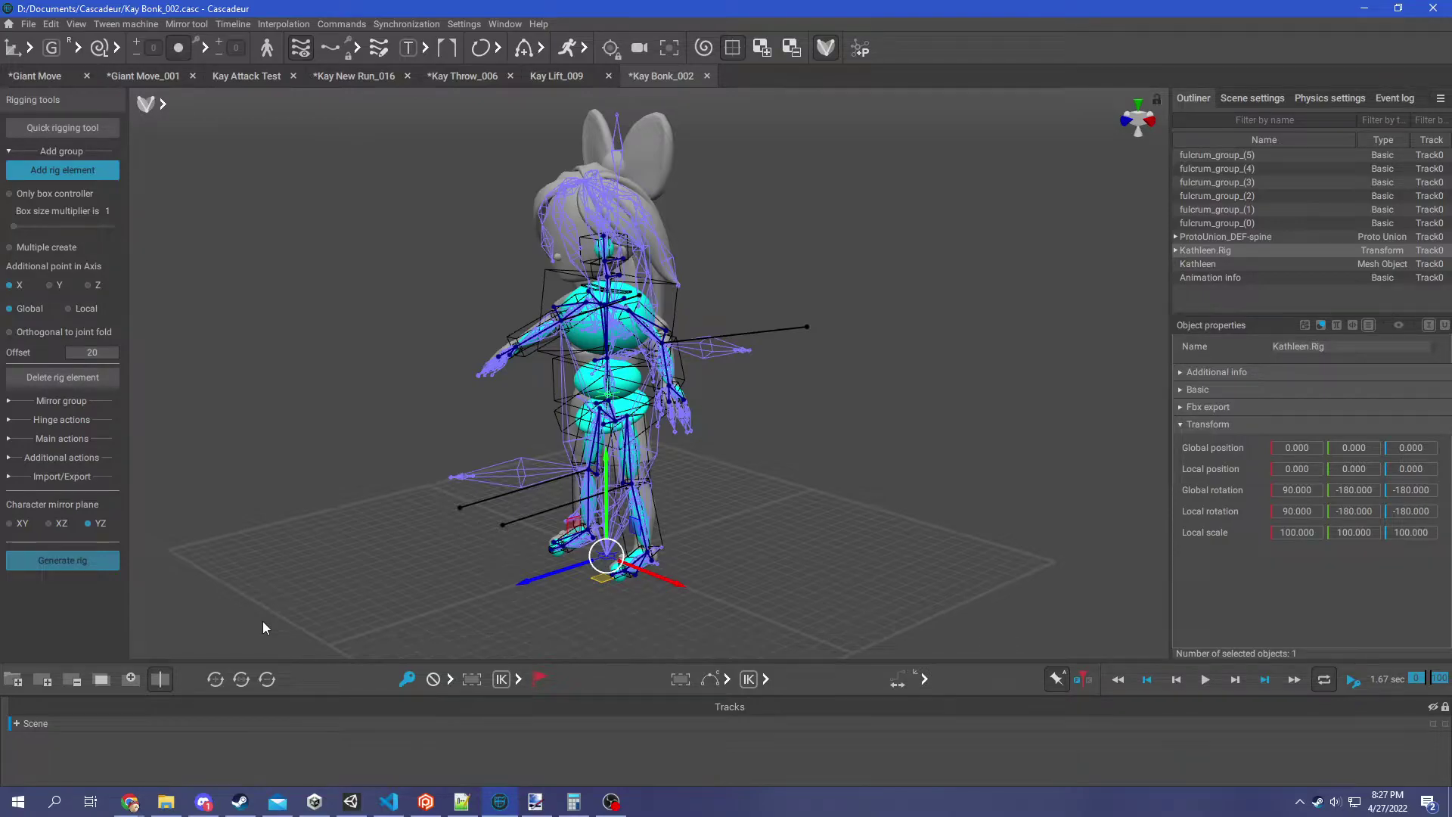
right_drag(330, 474, 771, 492)
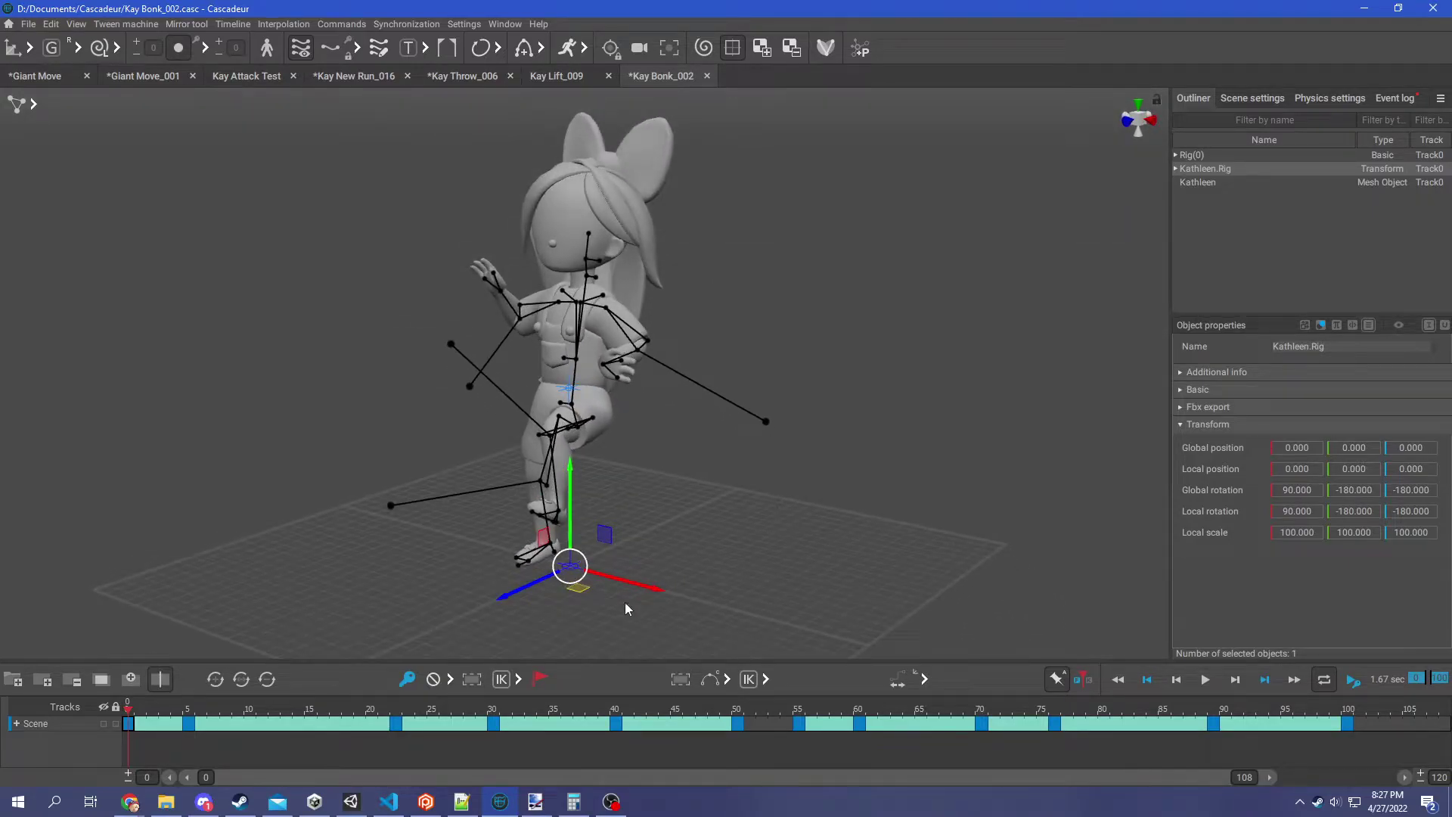
drag(138, 706, 114, 690)
key(ctrl+r)
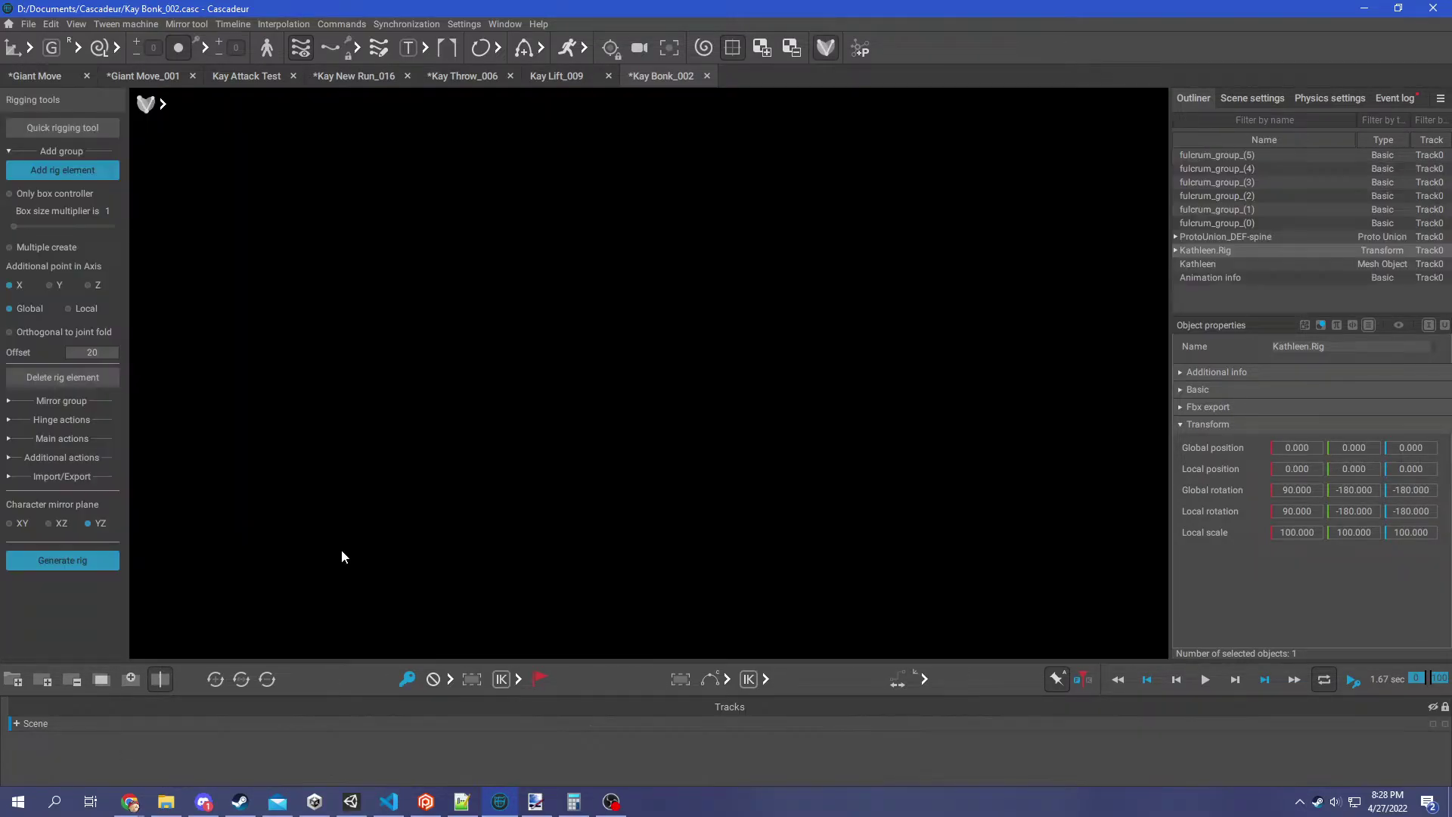
Undo the latest rig changes, including the Z rotation of Kathleen.Rig
key(ctrl+z)
key(ctrl+z)
key(ctrl+z)
key(ctrl+z)
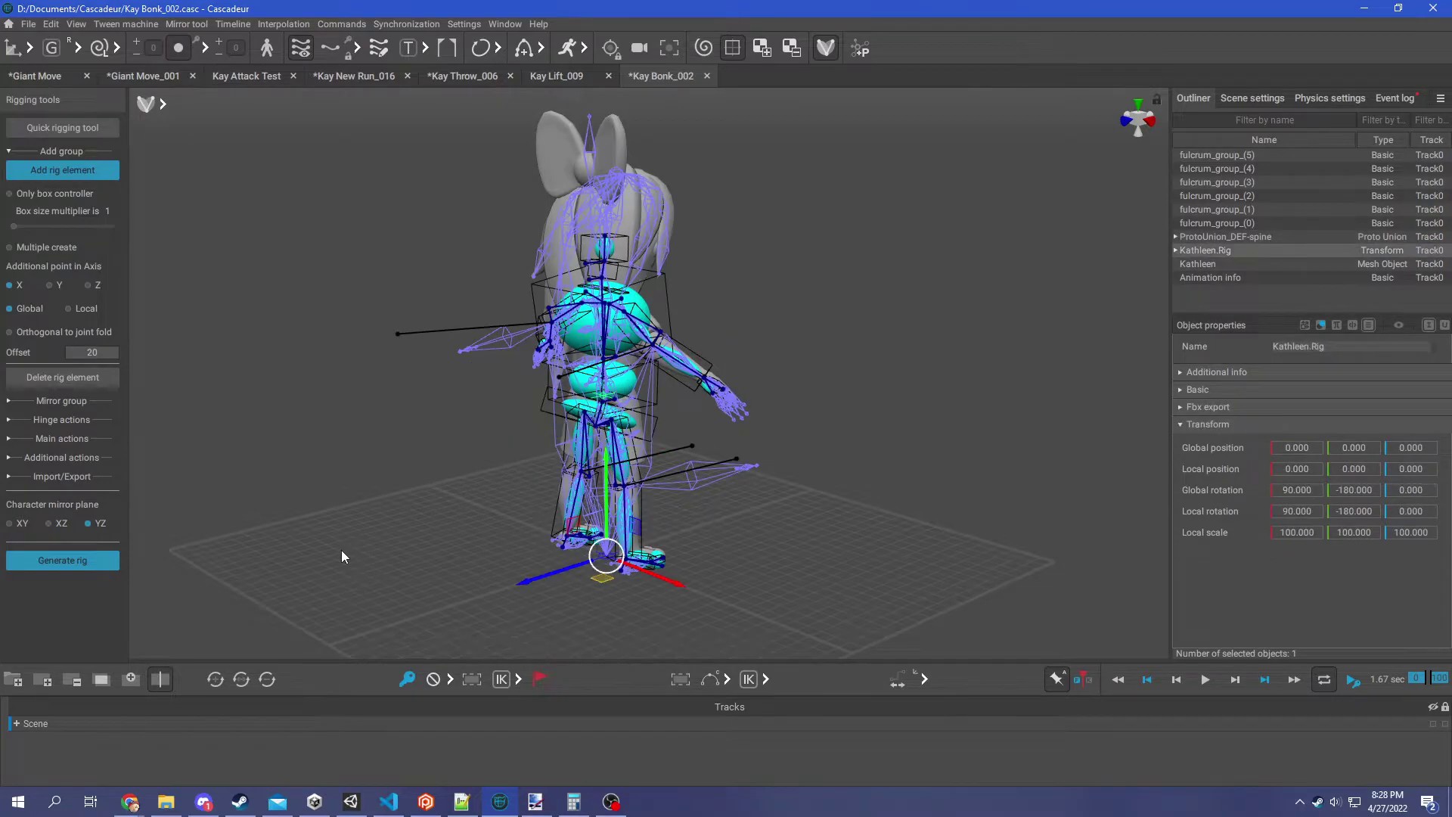
right_drag(342, 551, 874, 542)
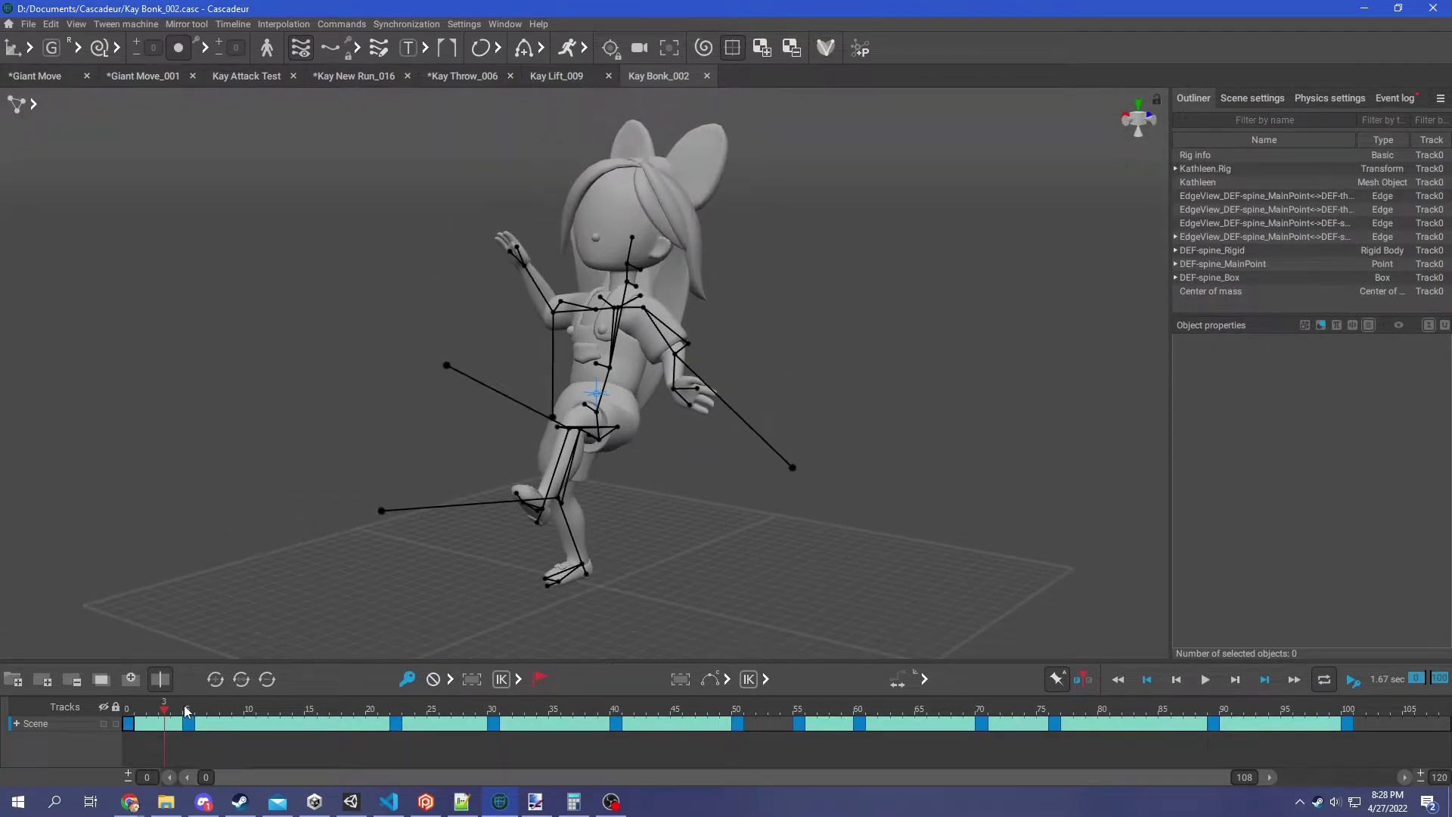
Select the whole animation interval from frame 0 to 100 on the timeline and turn on interval edit mode
drag(185, 711, 128, 703)
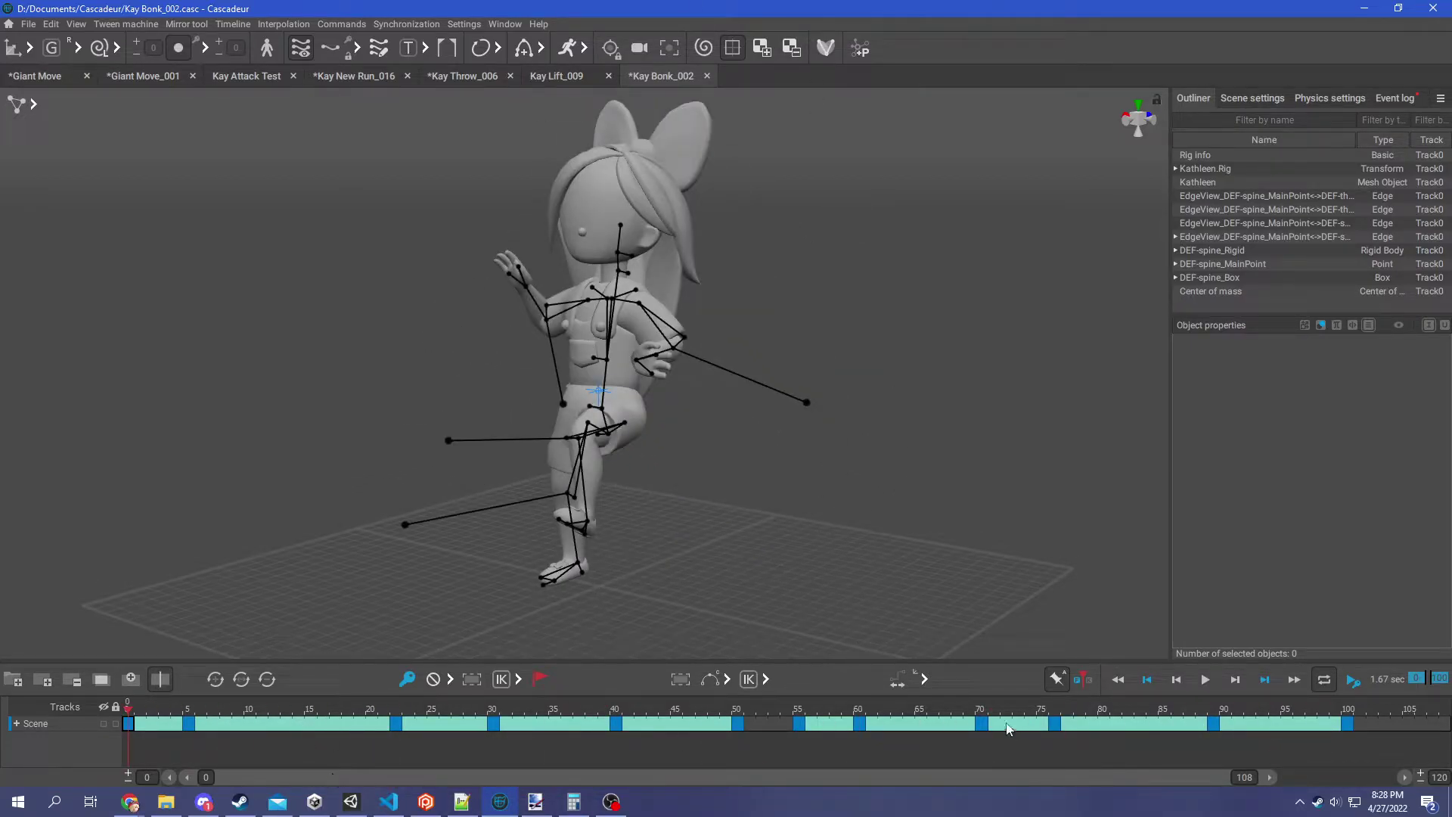
drag(128, 725, 1347, 773)
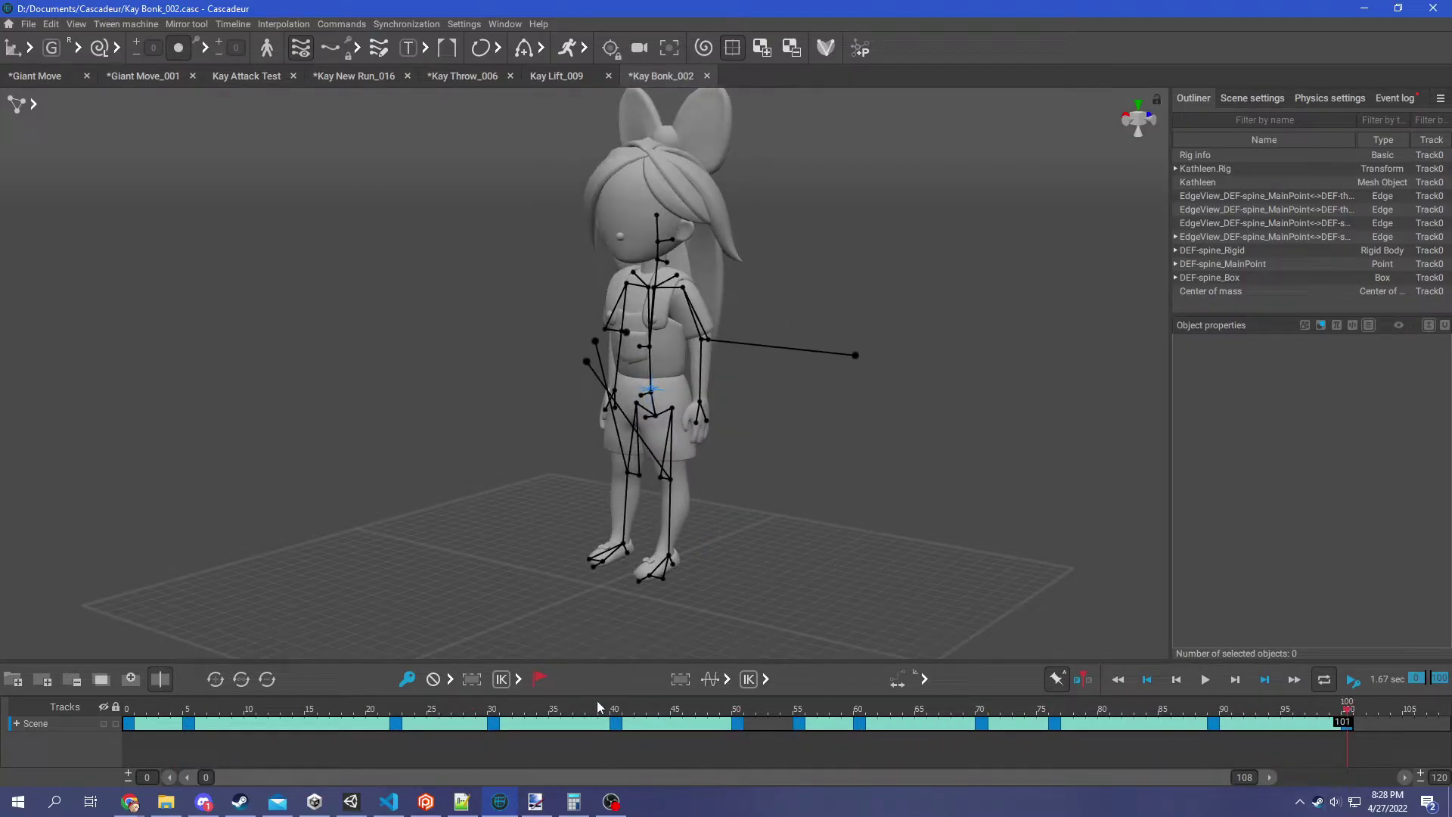
click(897, 689)
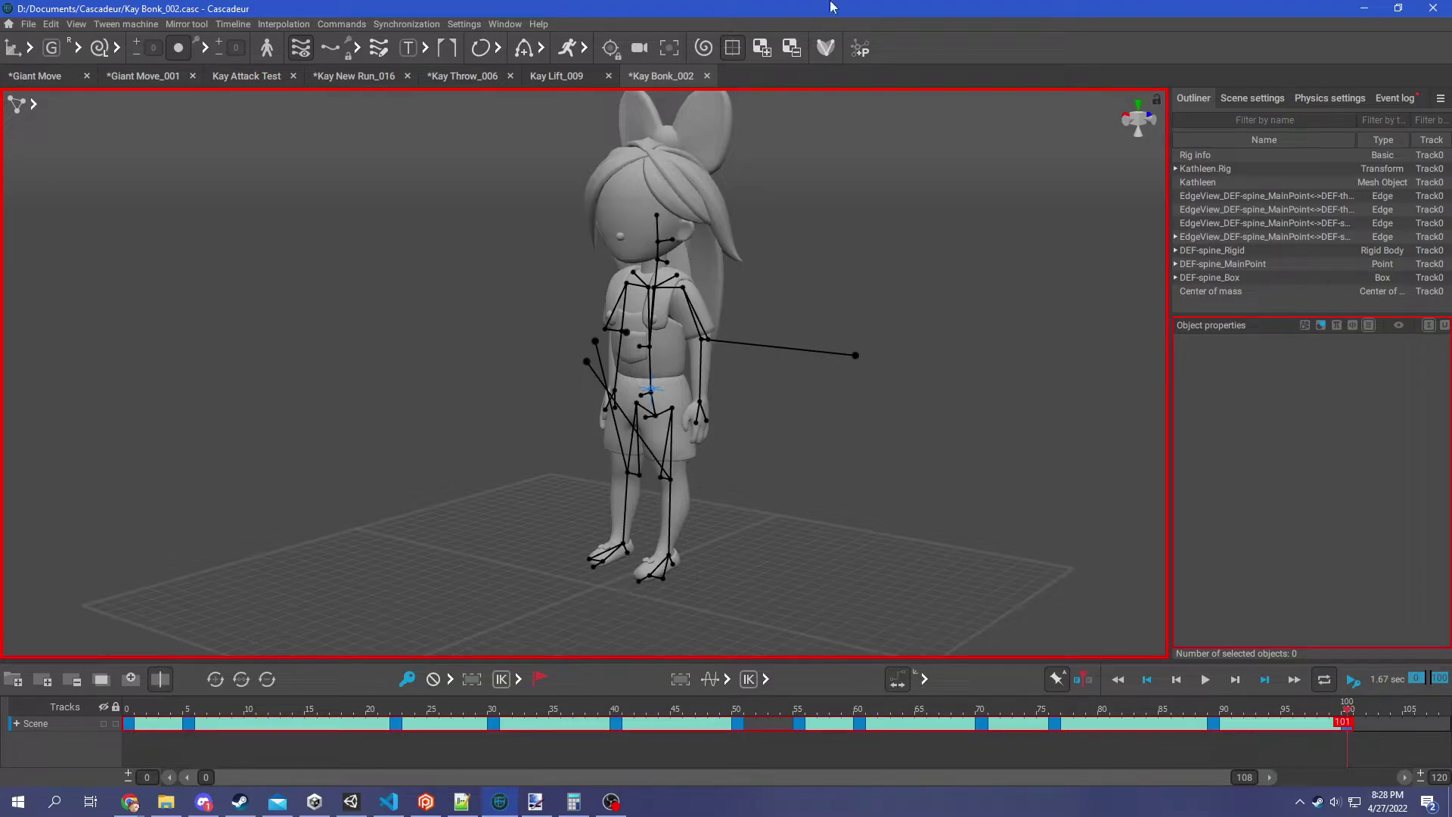
Turn on rig mode for the scene, accepting the confirmation, and switch to paint.net to consult the original transform values
click(826, 47)
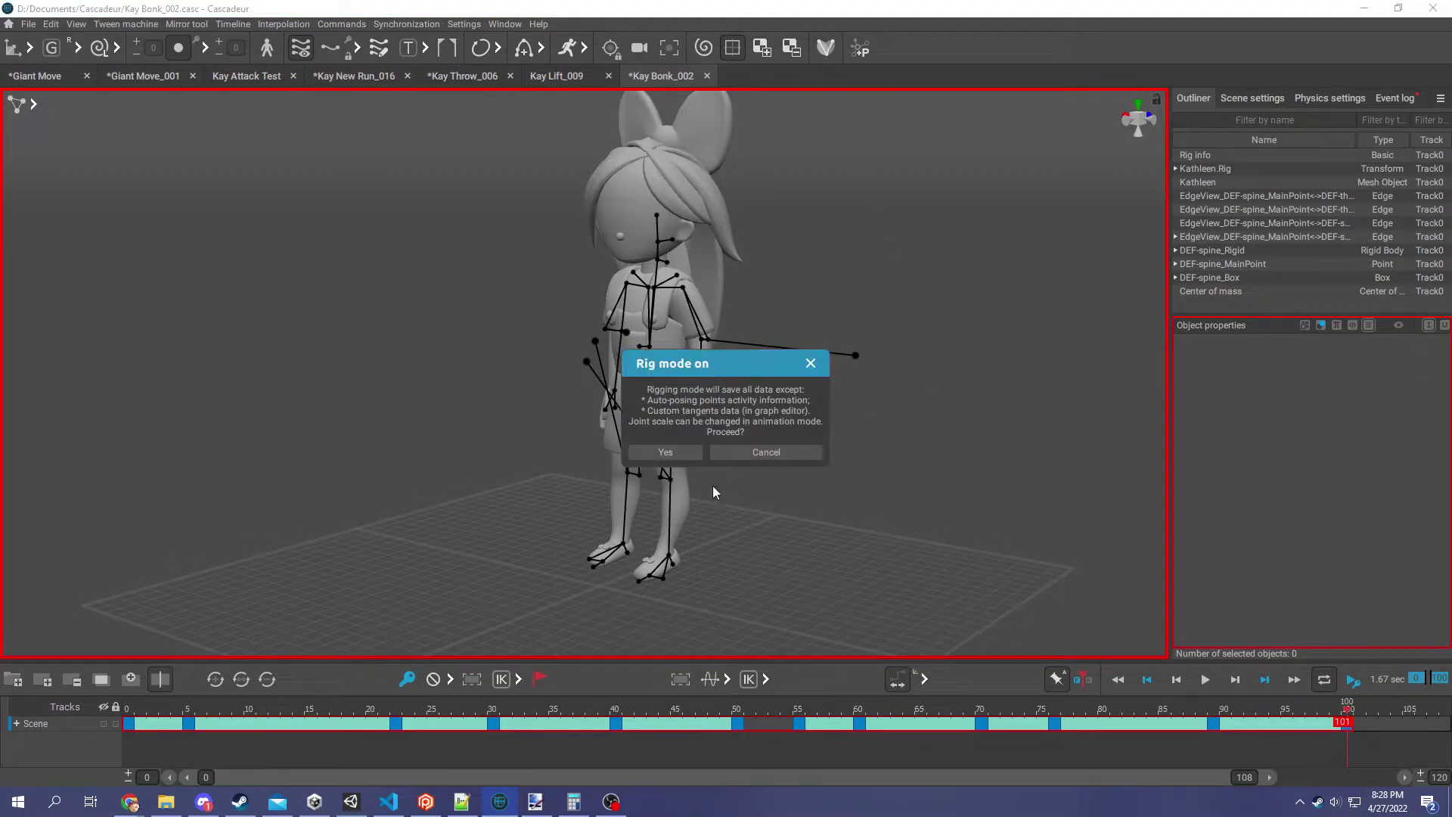
click(663, 452)
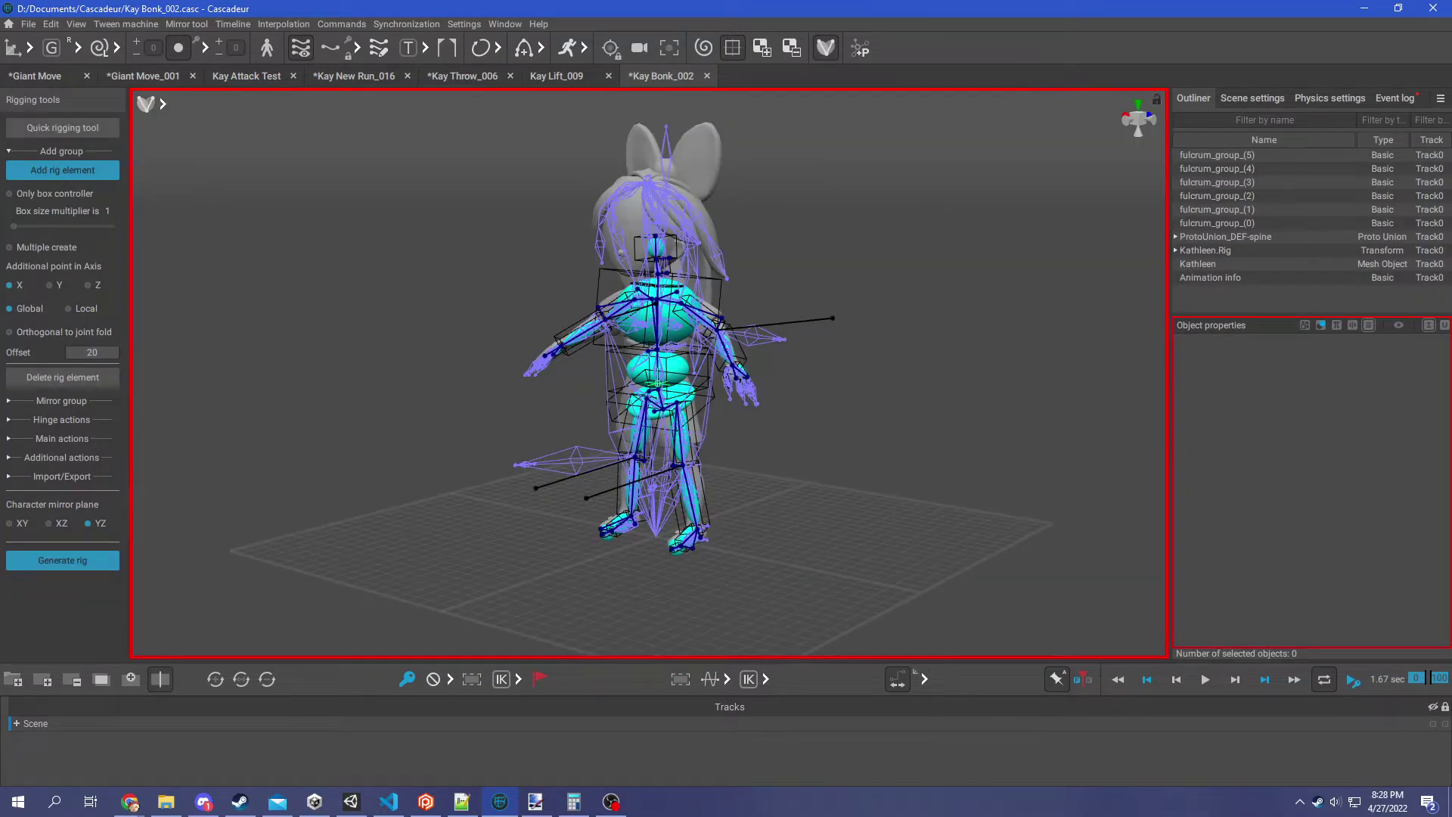
click(535, 801)
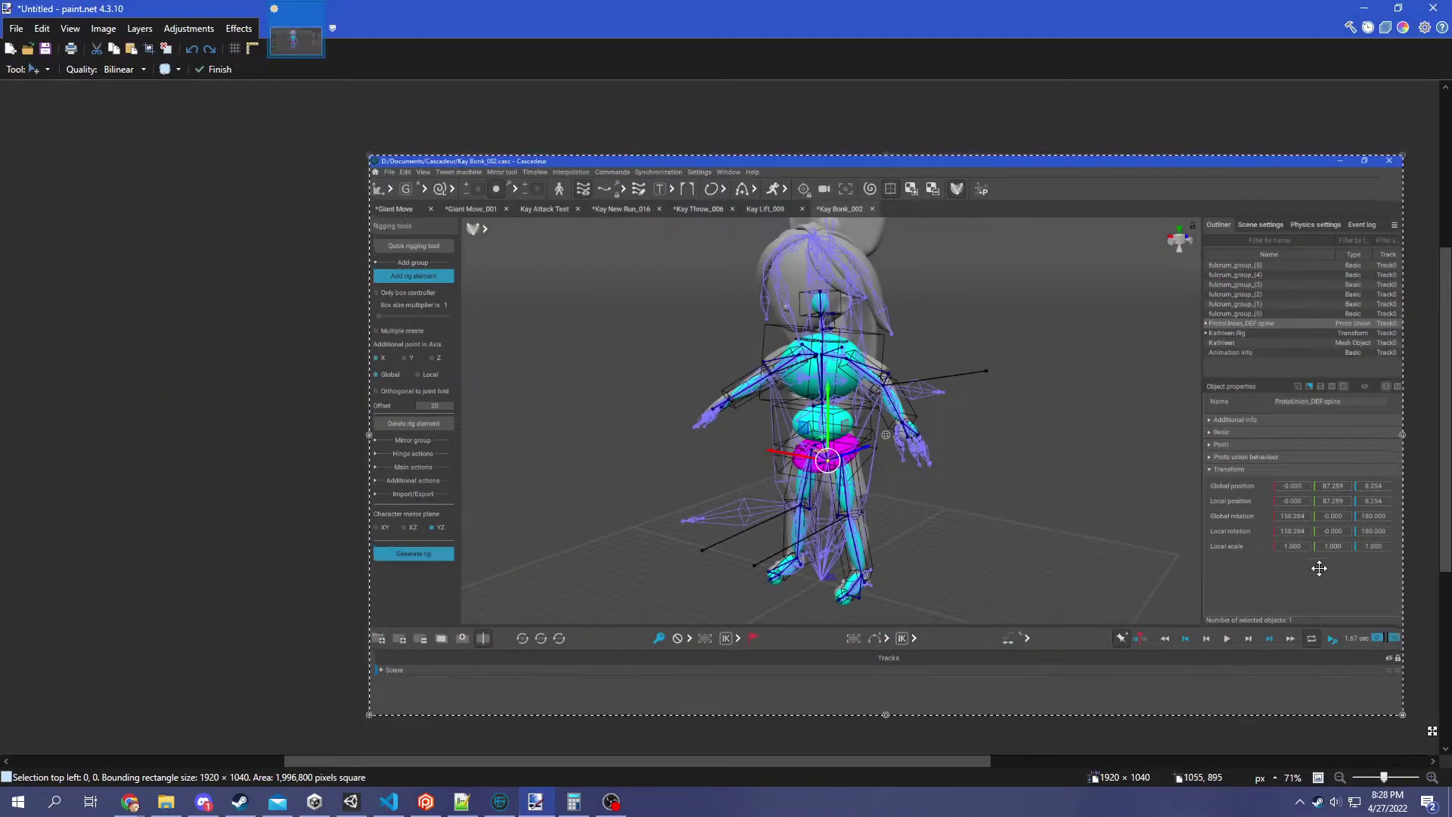
Select ProtoUnion_DEF-spine and read its original position and rotation values from the reference screenshot in paint.net
ctrl+scroll(1319, 568, up, 4)
mouse_move(919, 8)
mouse_down()
mouse_move(919, 59)
mouse_move(644, 88)
mouse_move(0, 90)
mouse_up()
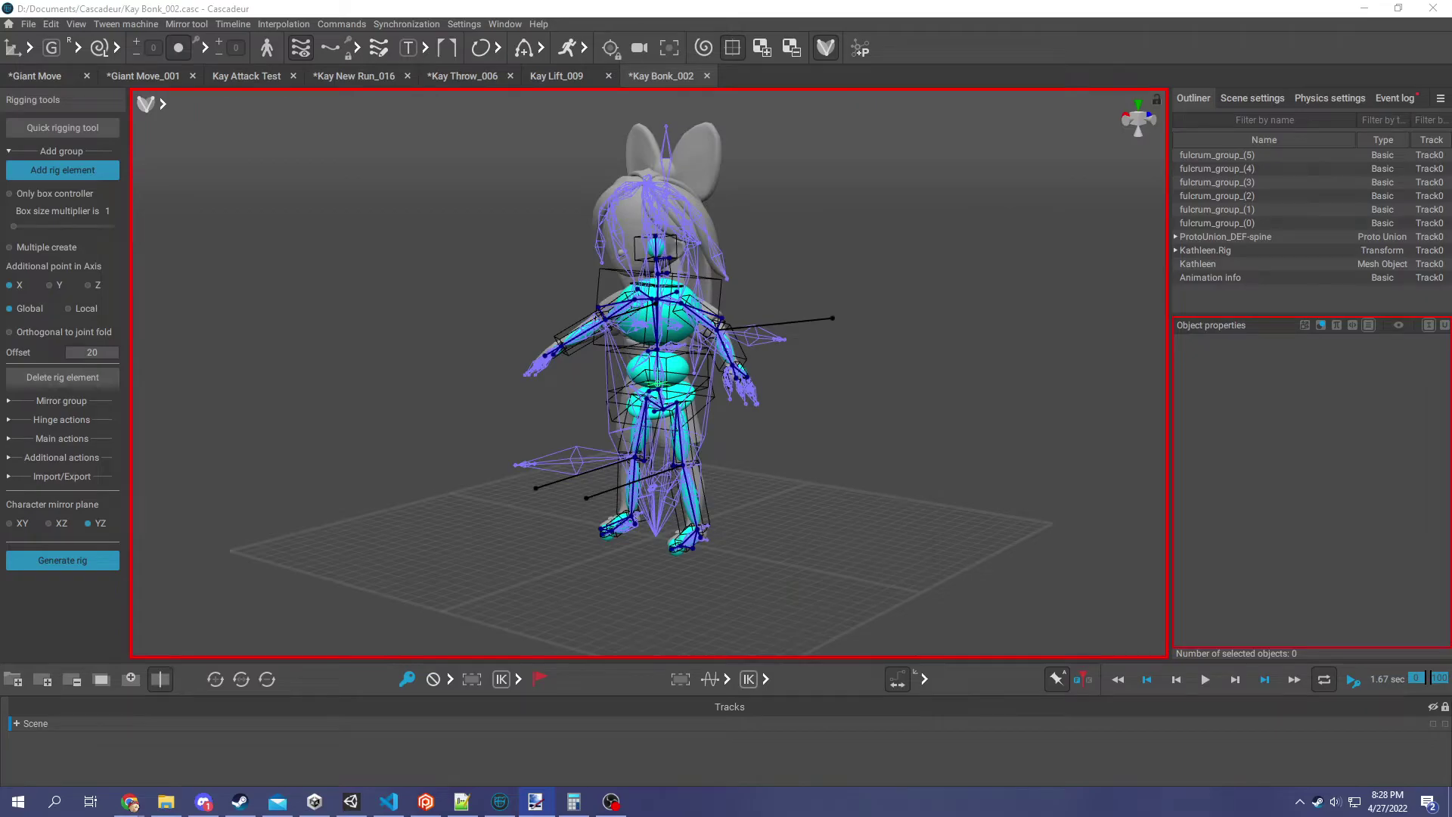
click(1227, 237)
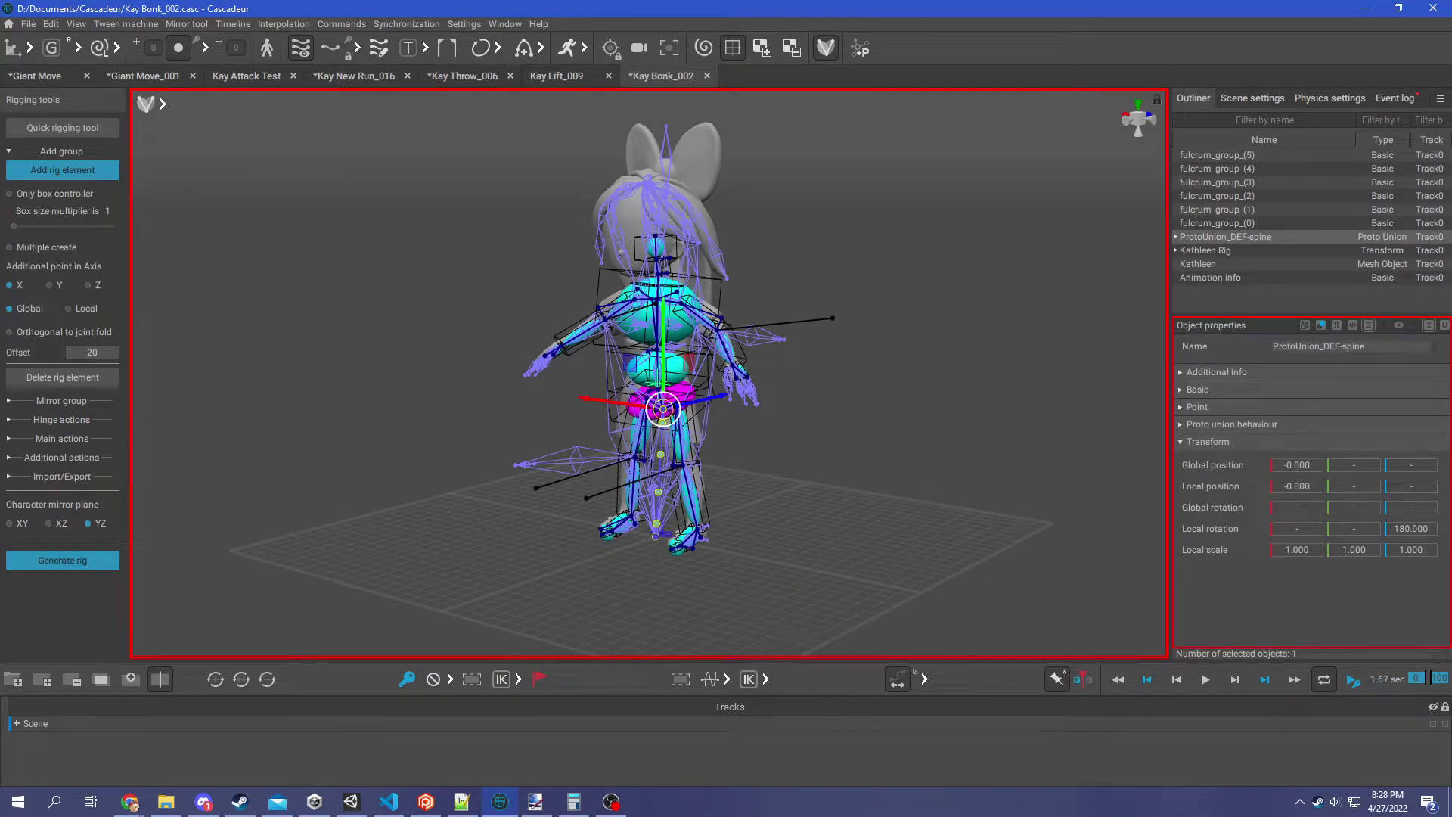
key(alt+Tab)
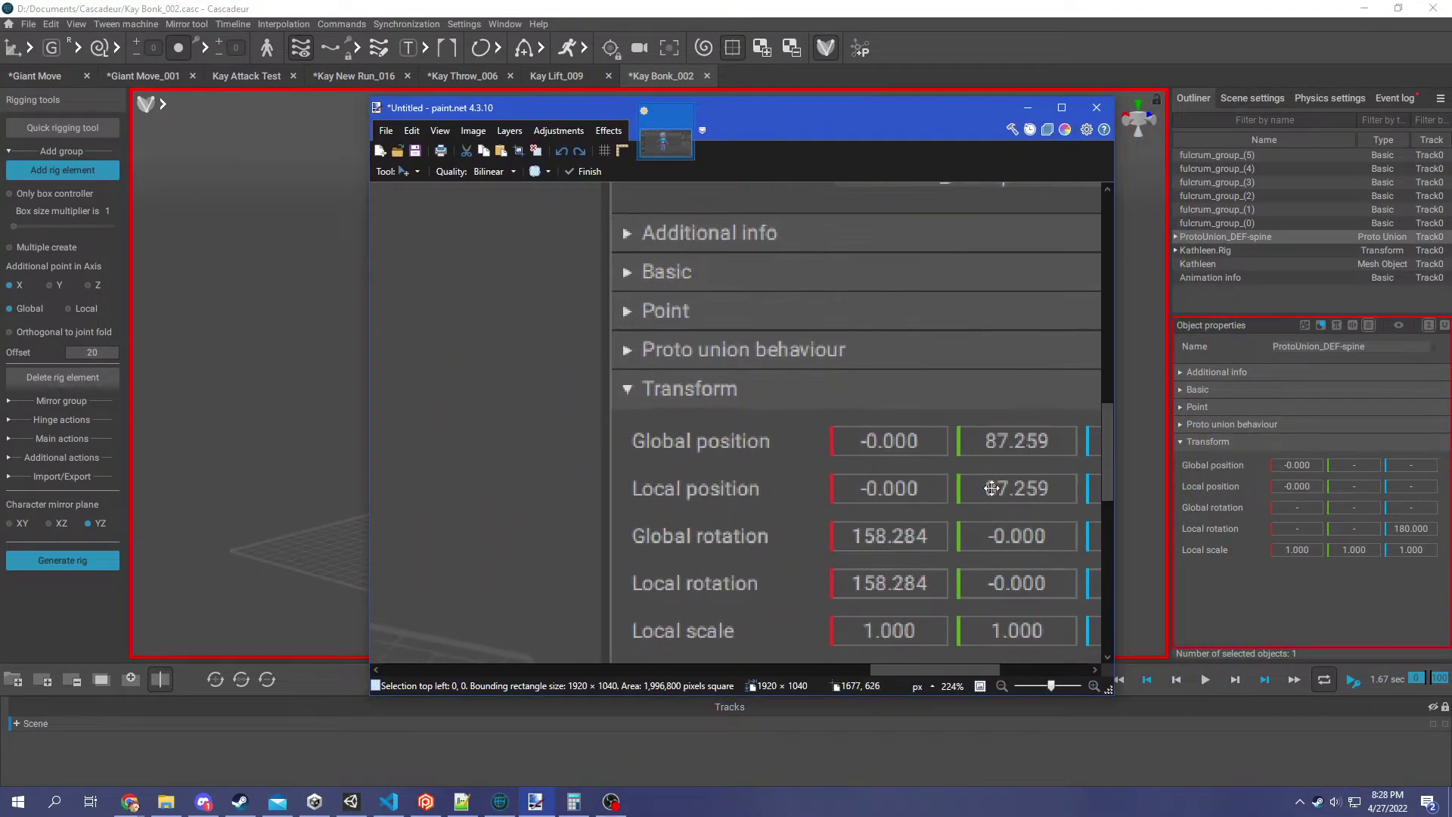
middle_drag(992, 488, 819, 424)
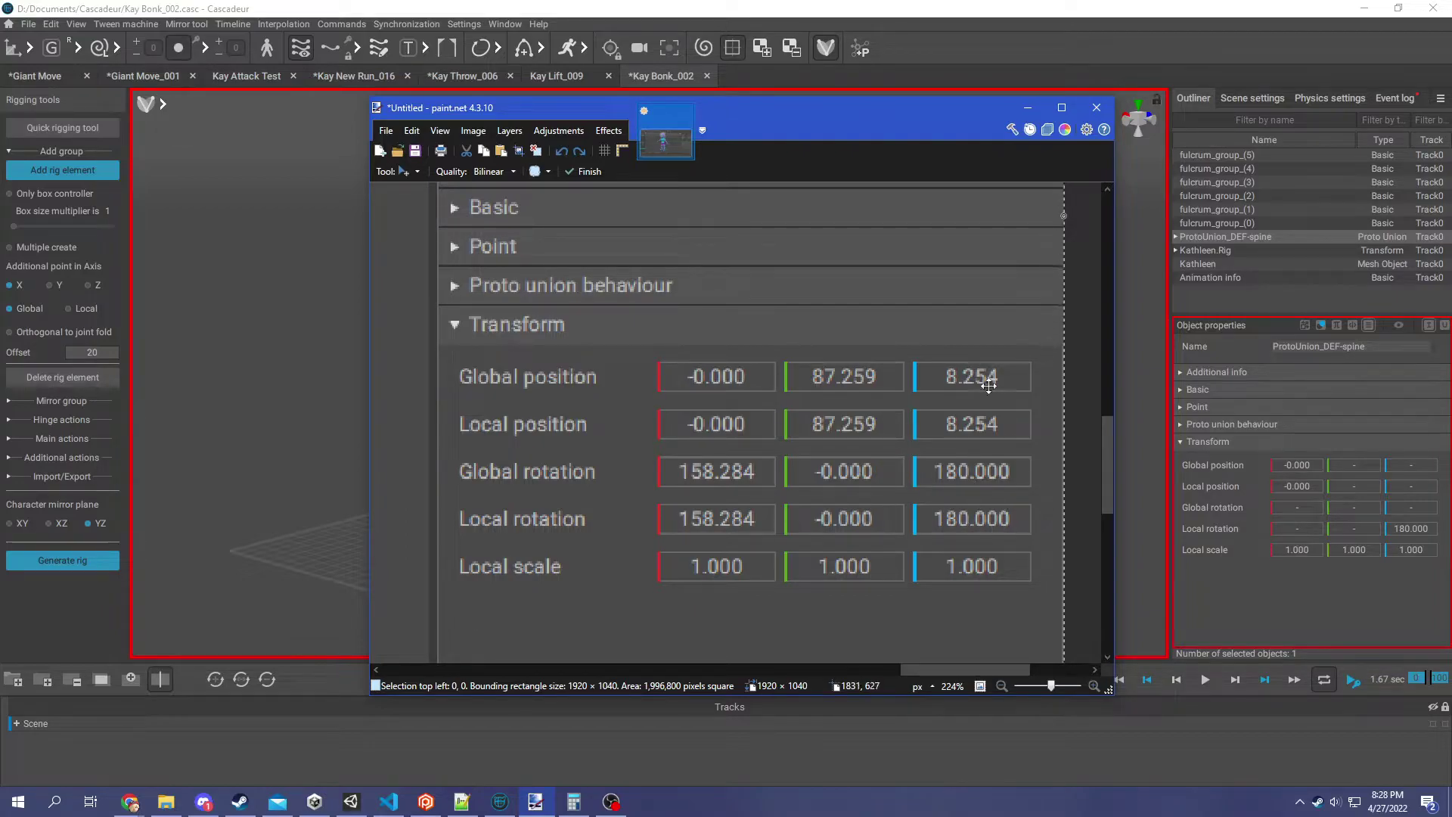
click(1027, 108)
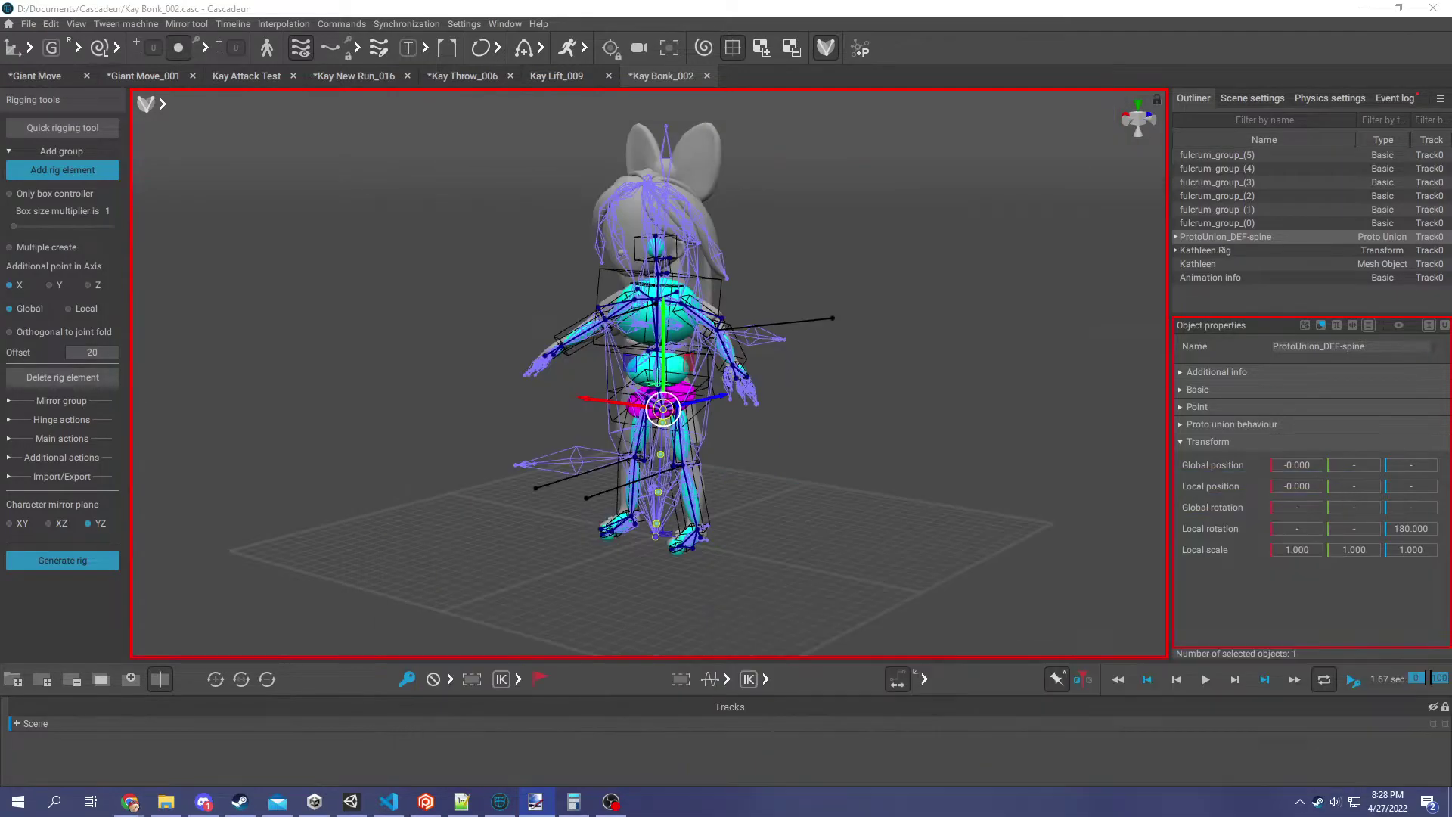
Set ProtoUnion_DEF-spine's Z position to -8.254, its global Z rotation to 0 and its global X rotation to 21.716
click(1411, 506)
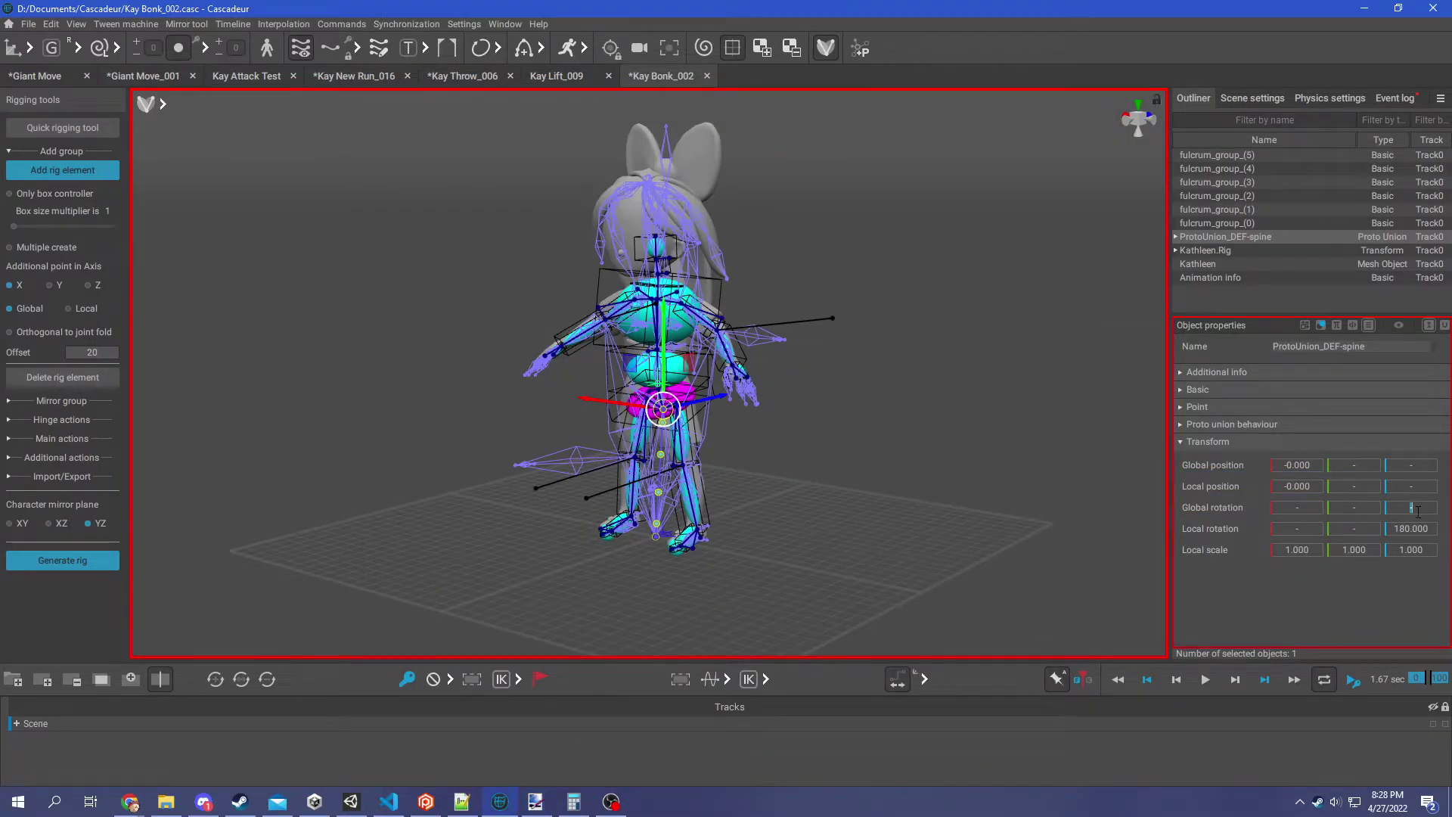
text(0)
key(Return)
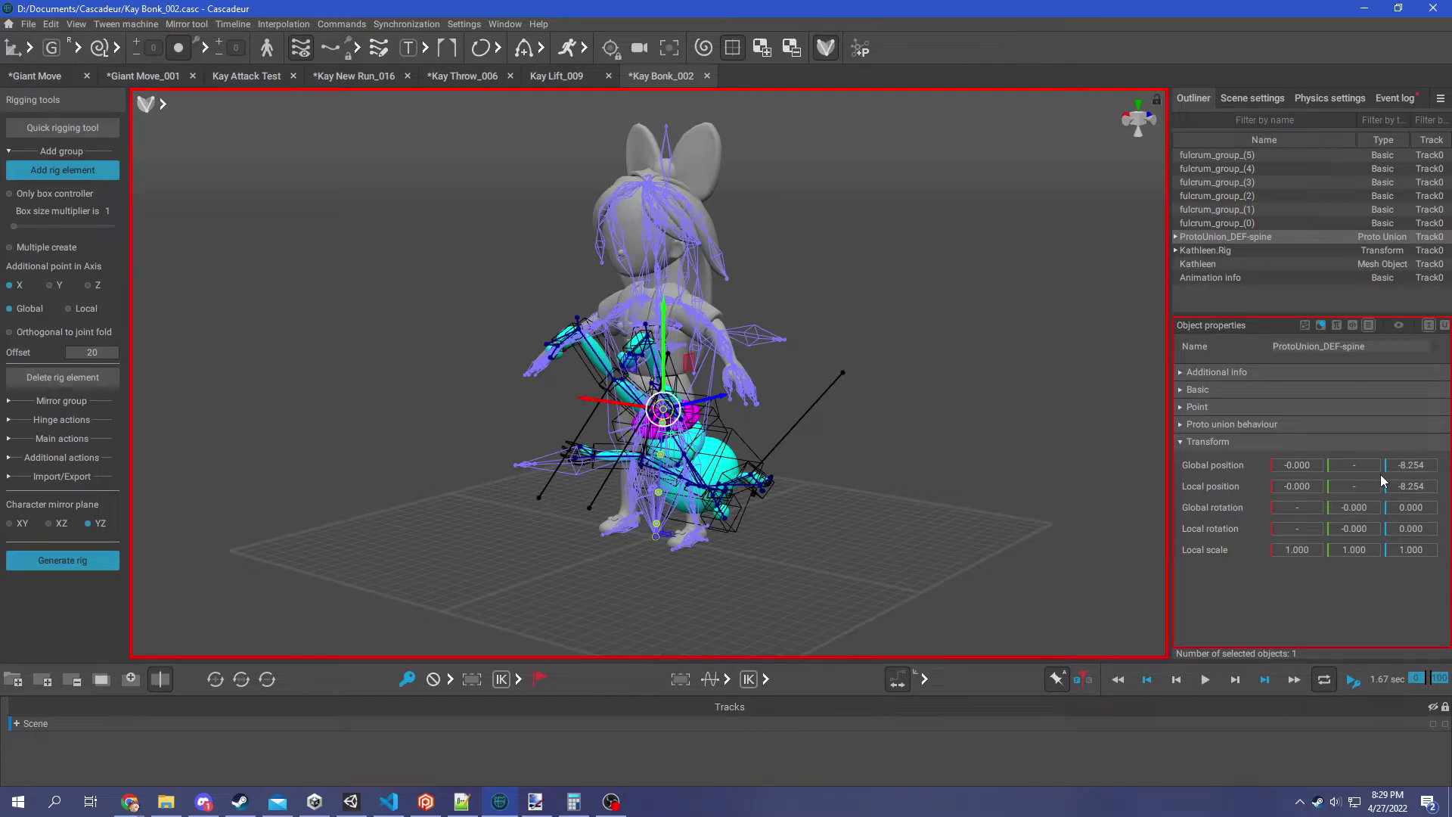
key(ctrl+z)
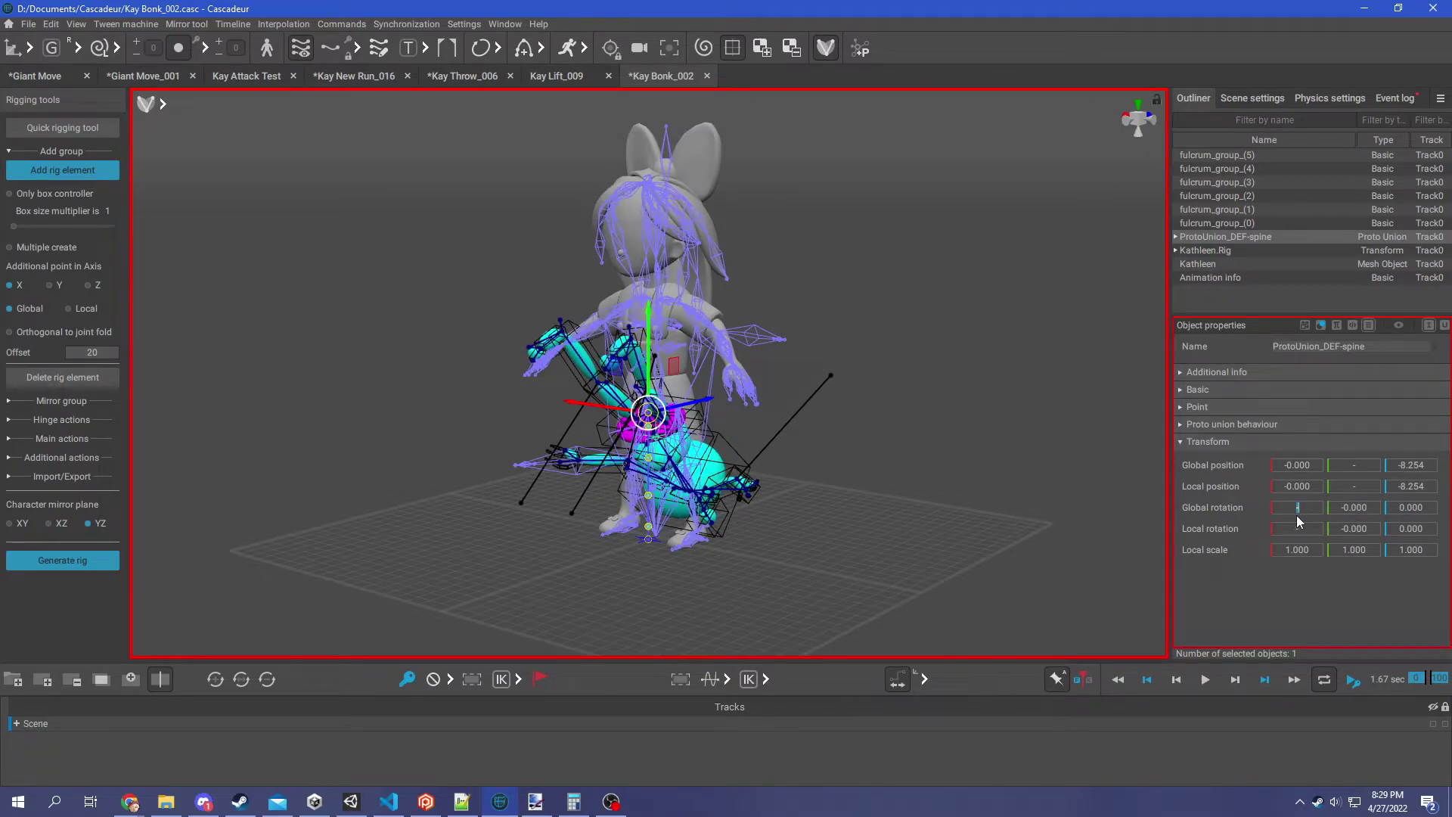
key(super+v)
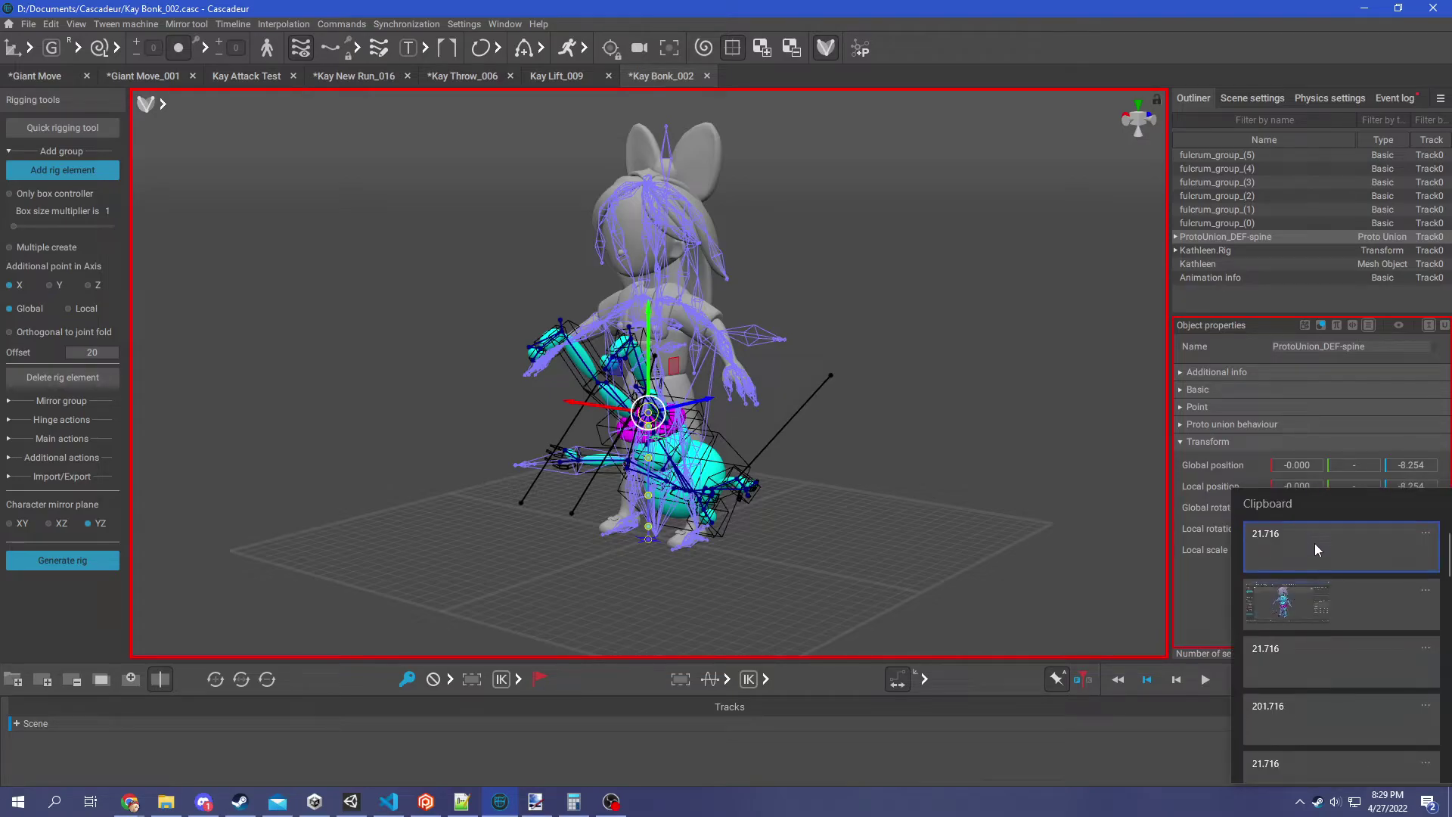
click(1314, 543)
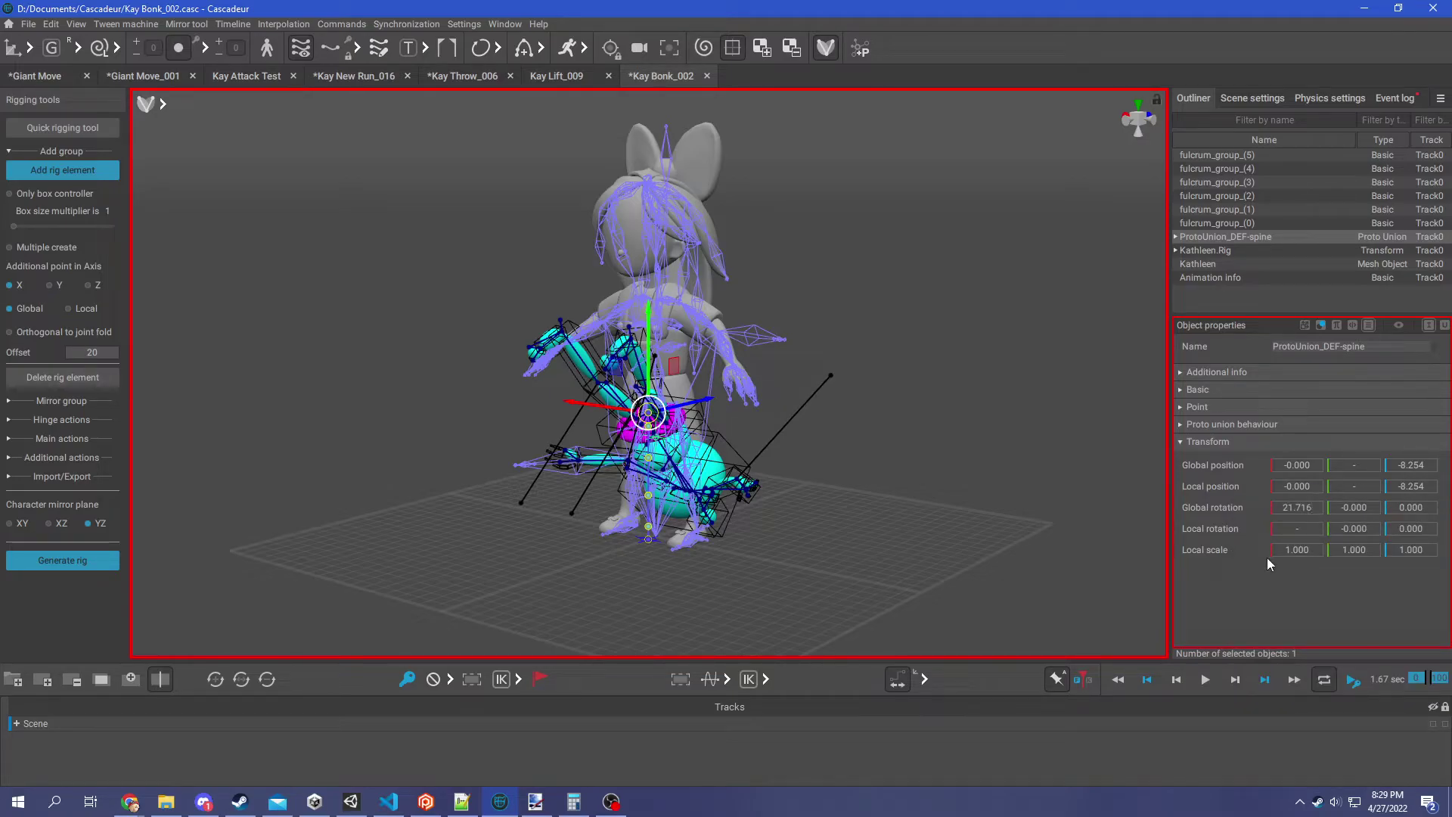
key(Return)
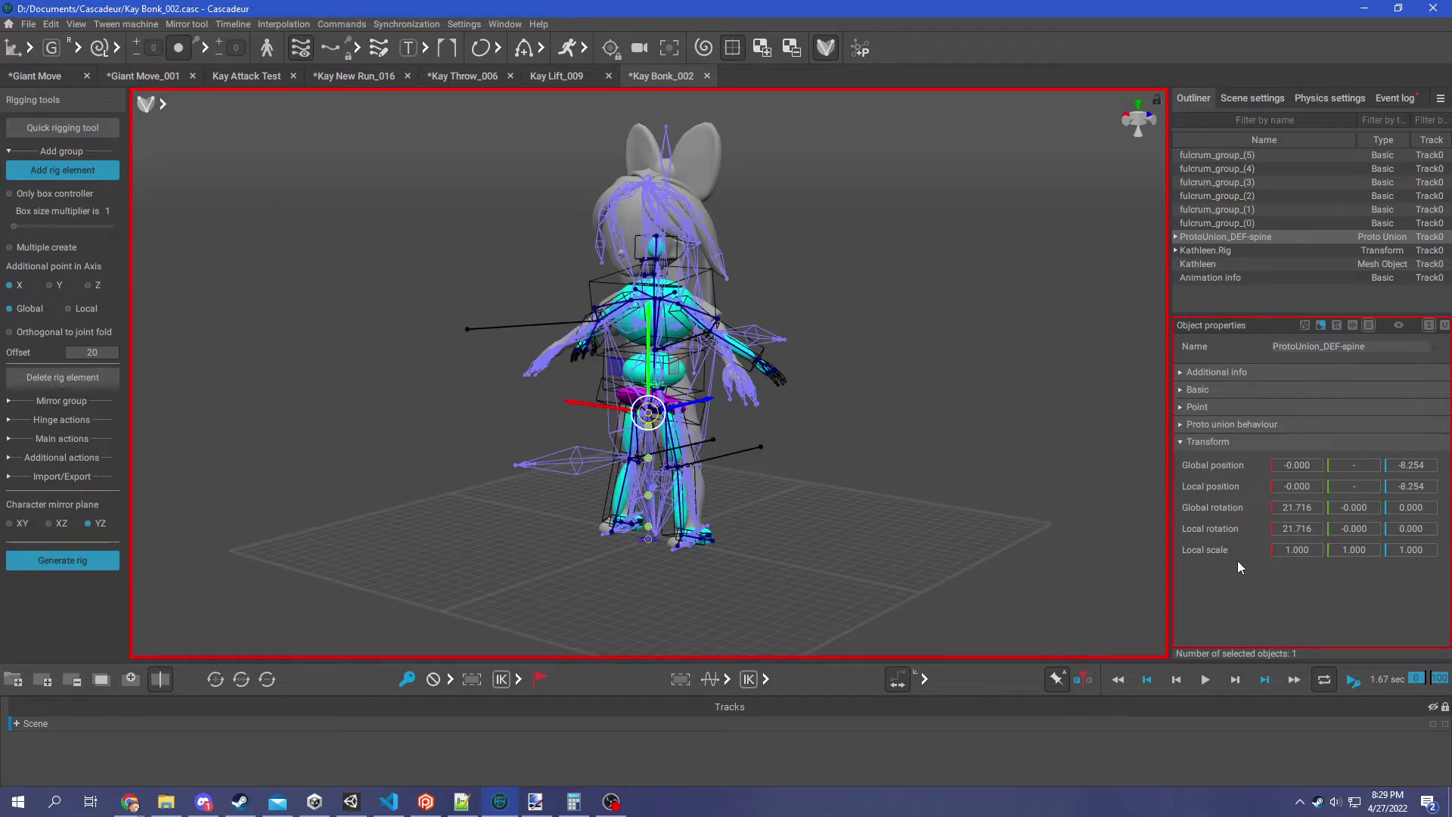
Set the global Z rotation of Kathleen.Rig to 180 and generate the rig
right_drag(1028, 551, 794, 456)
right_drag(948, 540, 769, 469)
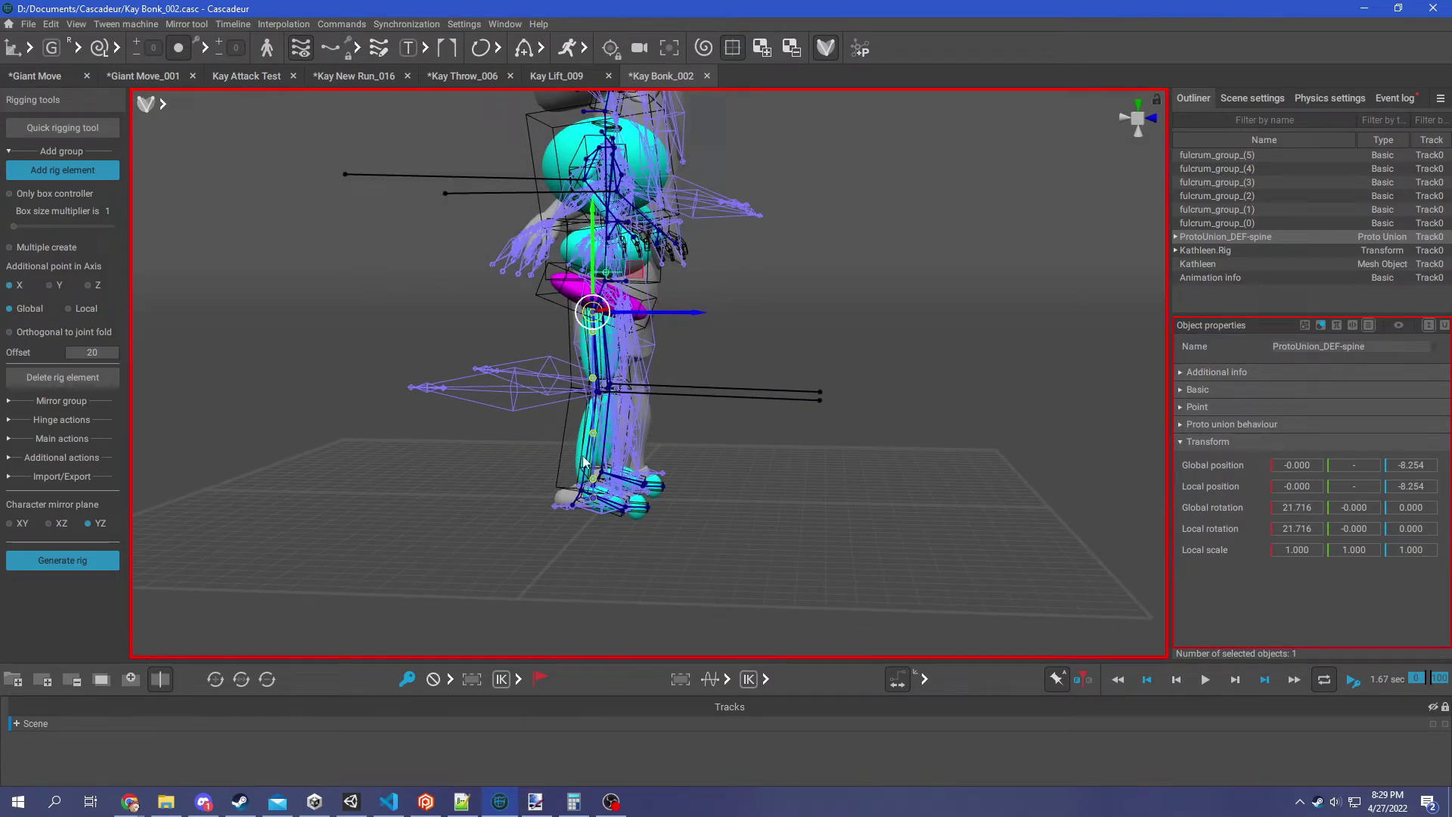
right_drag(690, 485, 933, 481)
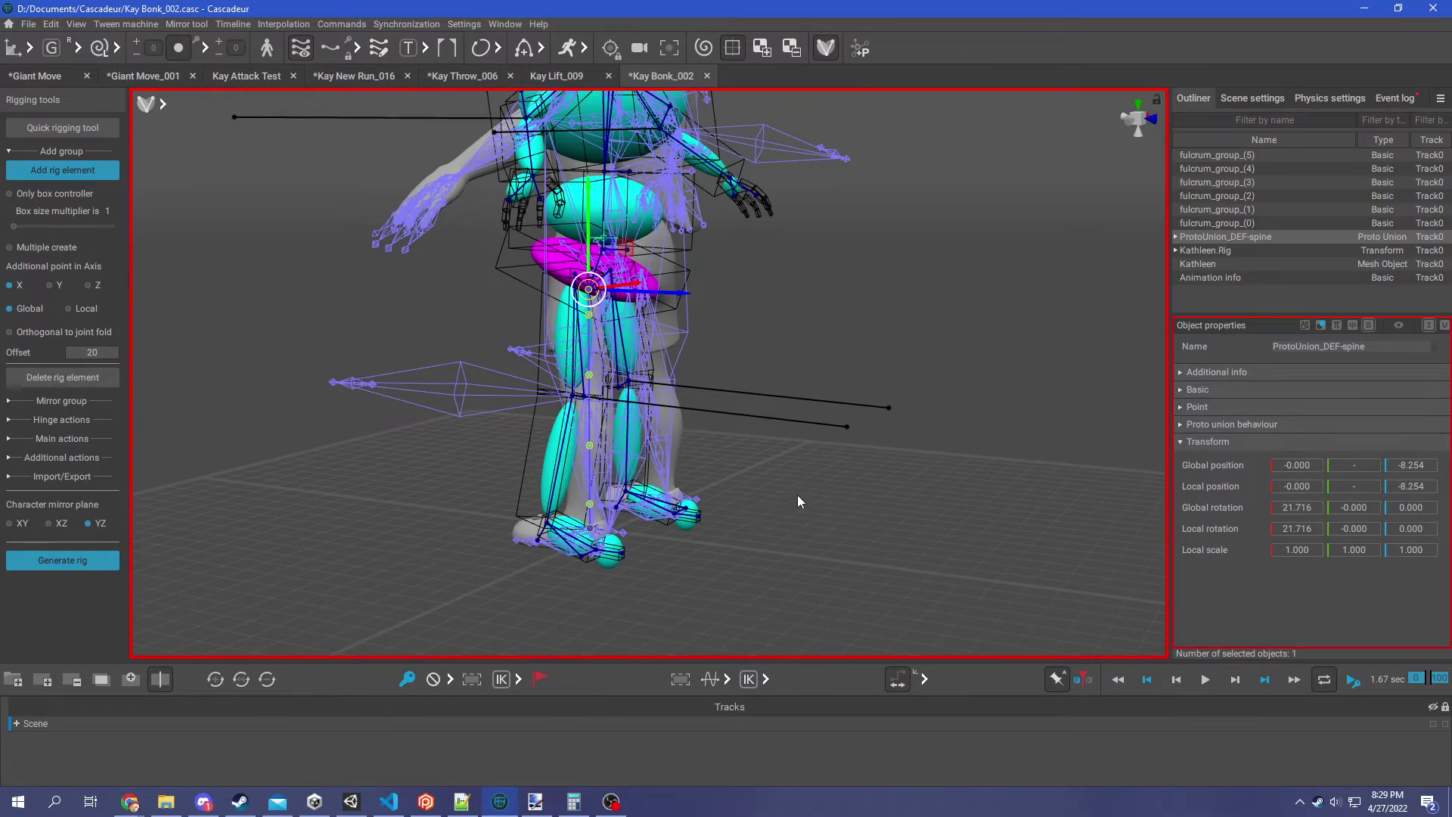
right_drag(799, 501, 866, 500)
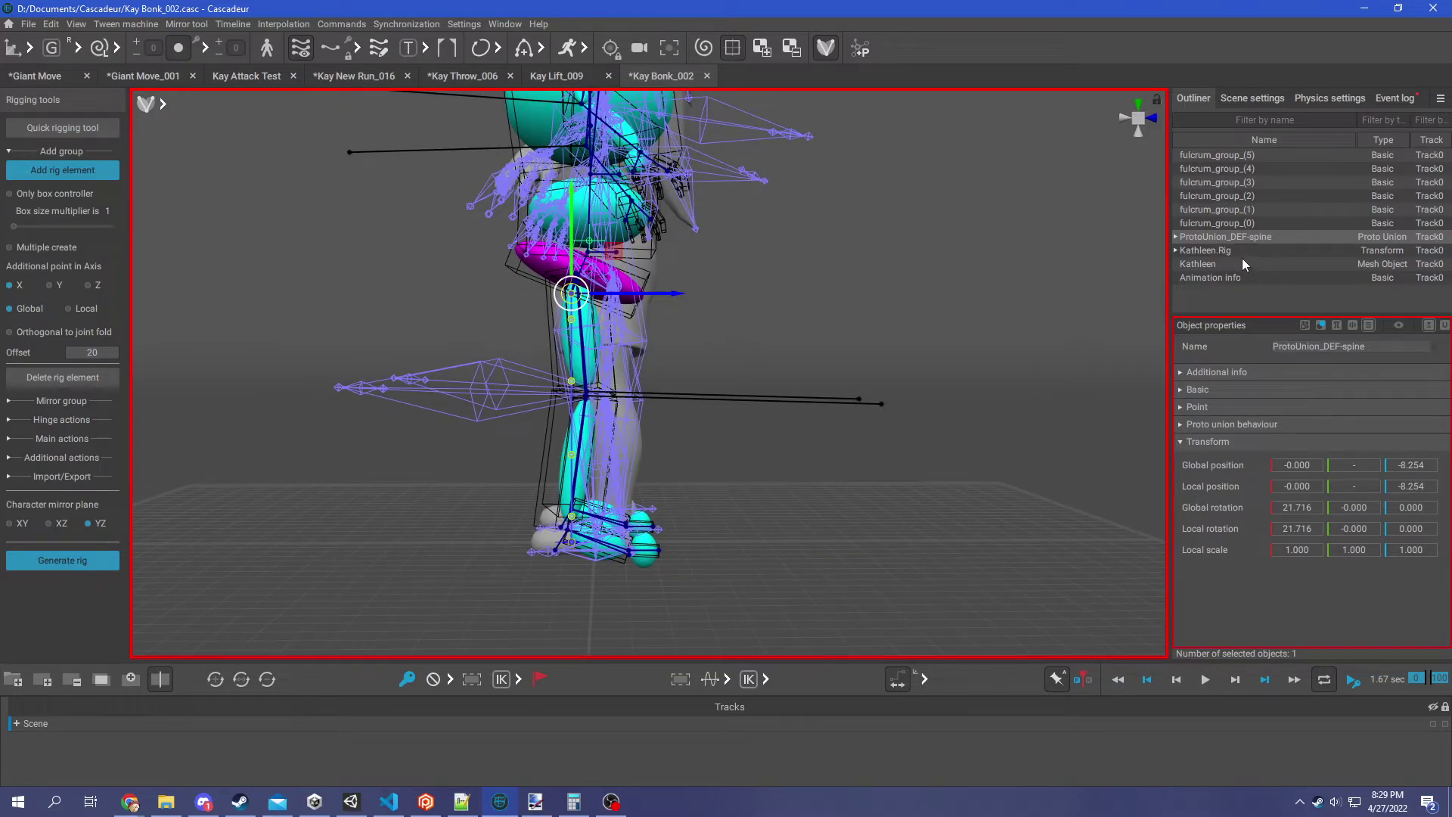
click(1222, 254)
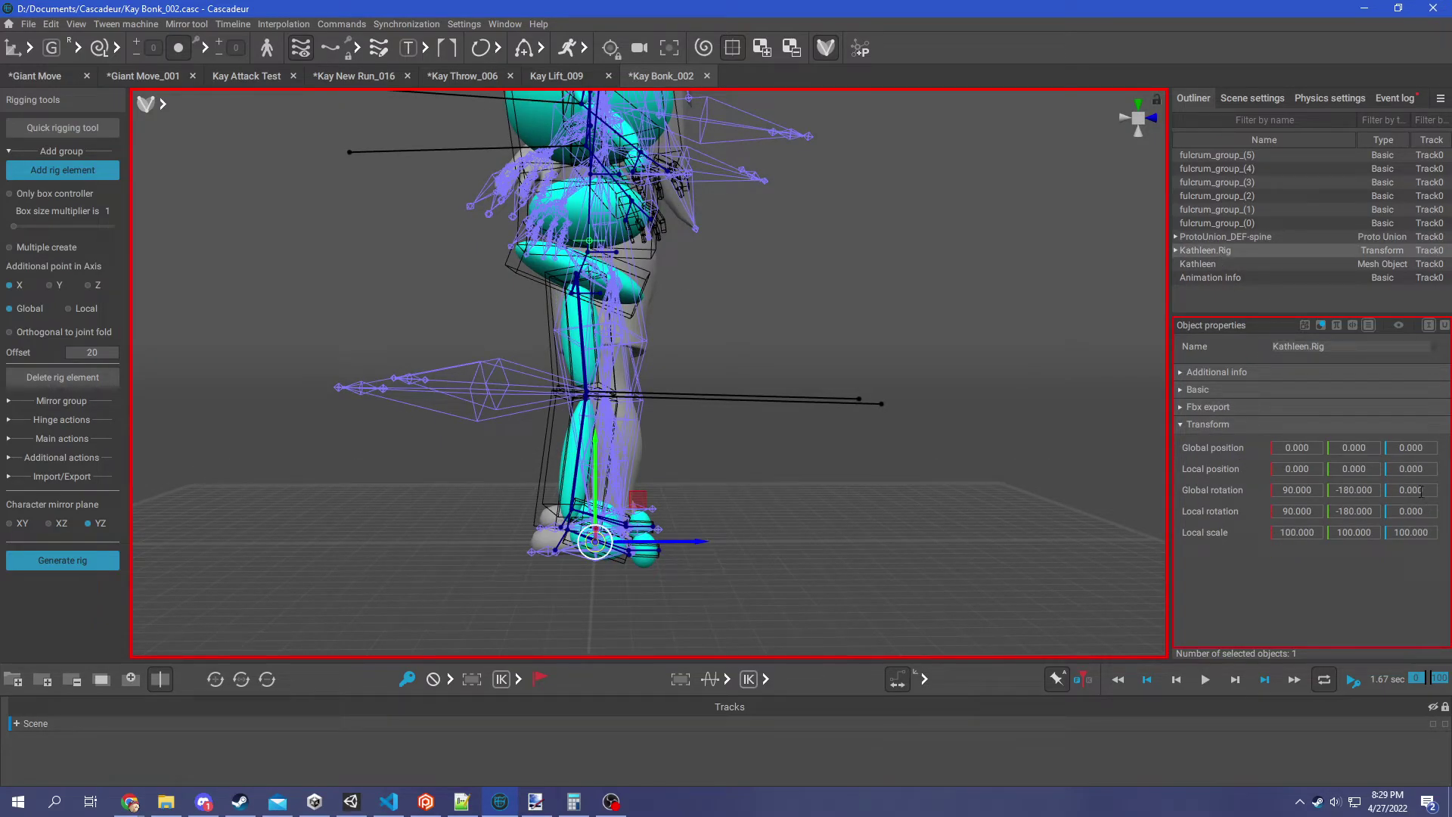
double_click(1412, 490)
text(180)
key(Return)
right_drag(992, 432, 784, 459)
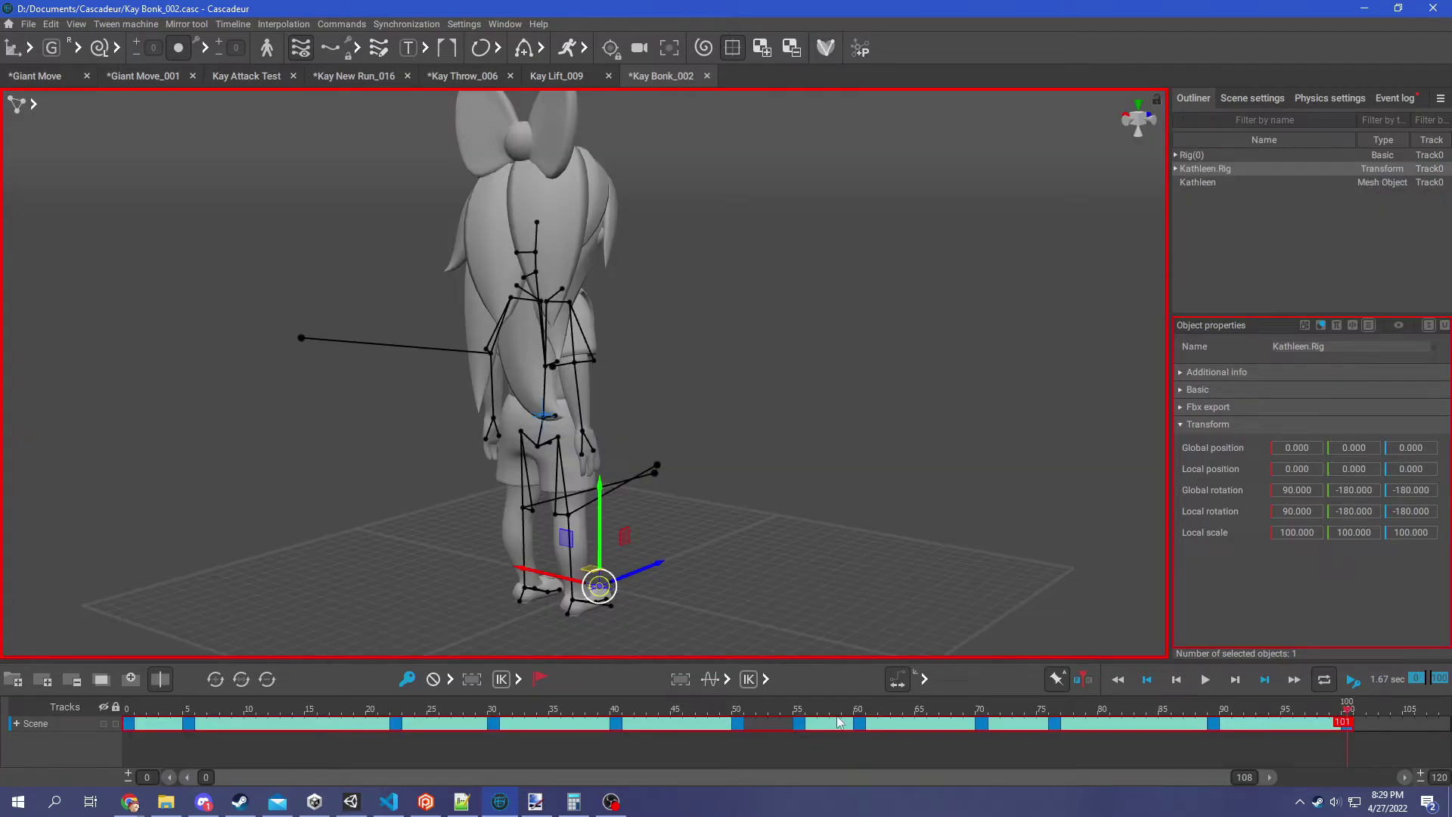
Turn off interval edit mode and play the animation from frame 0
drag(930, 711, 224, 711)
drag(188, 649, 51, 637)
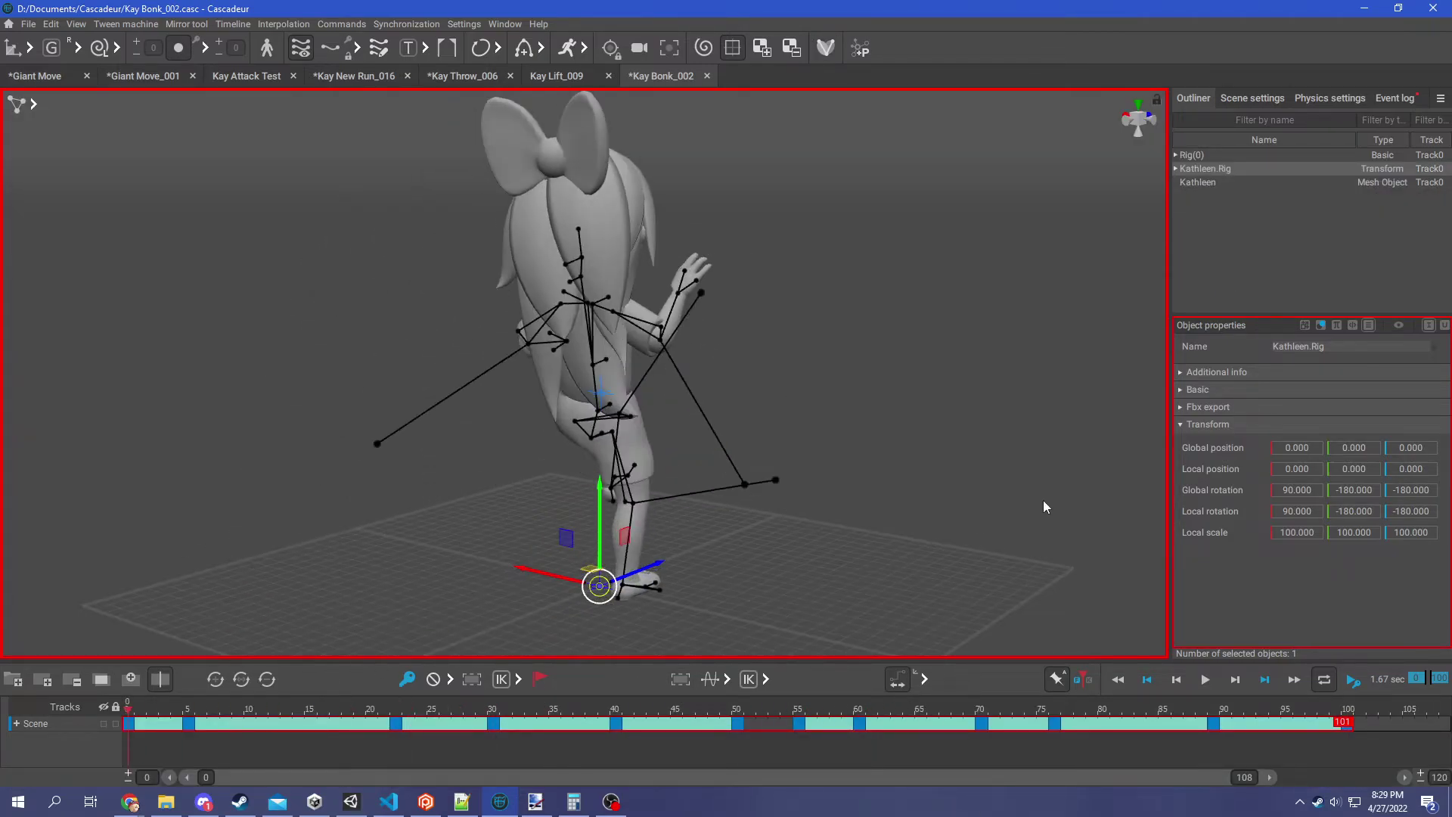
alt+drag(1043, 502, 484, 505)
click(895, 679)
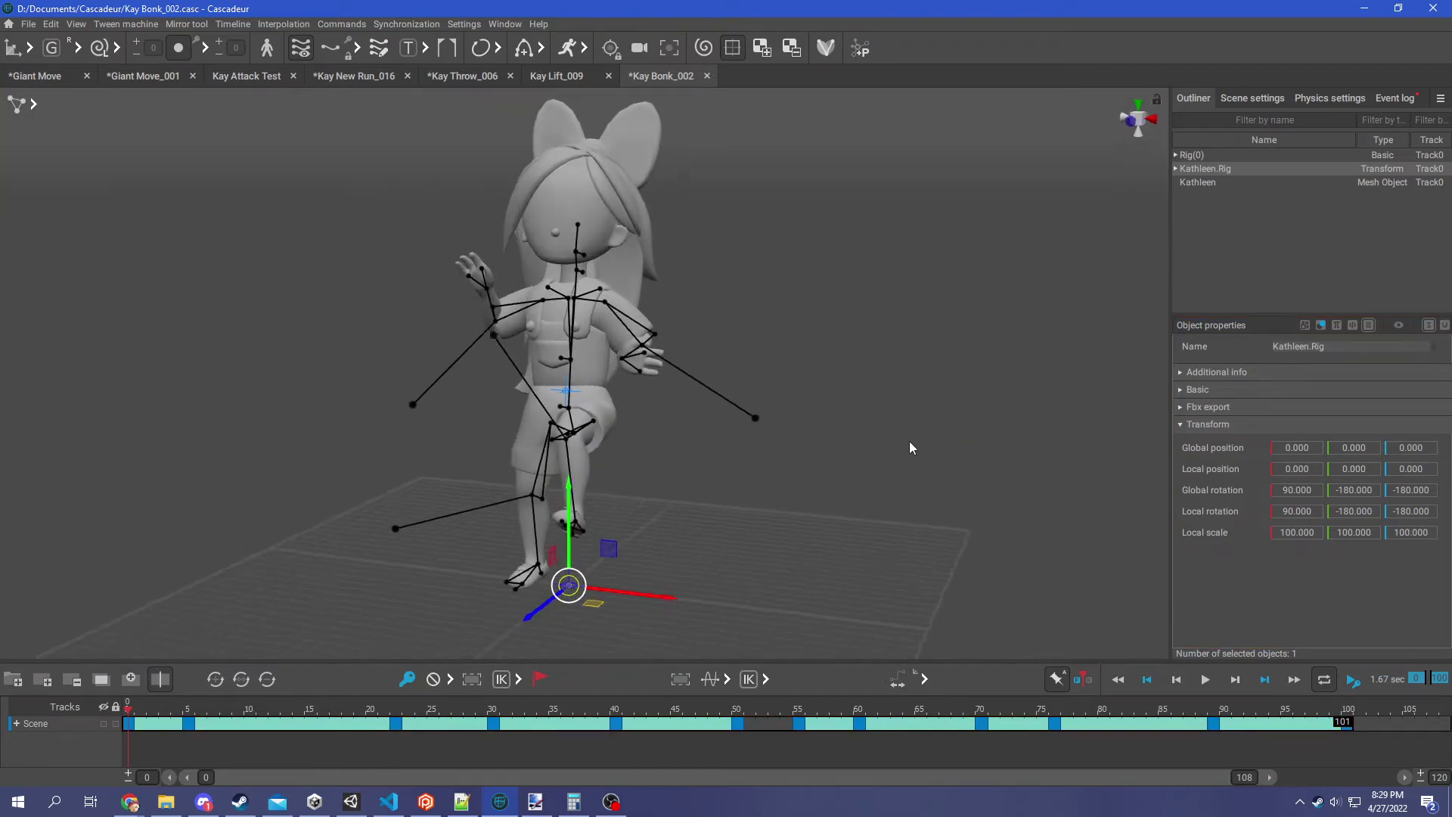
click(1205, 680)
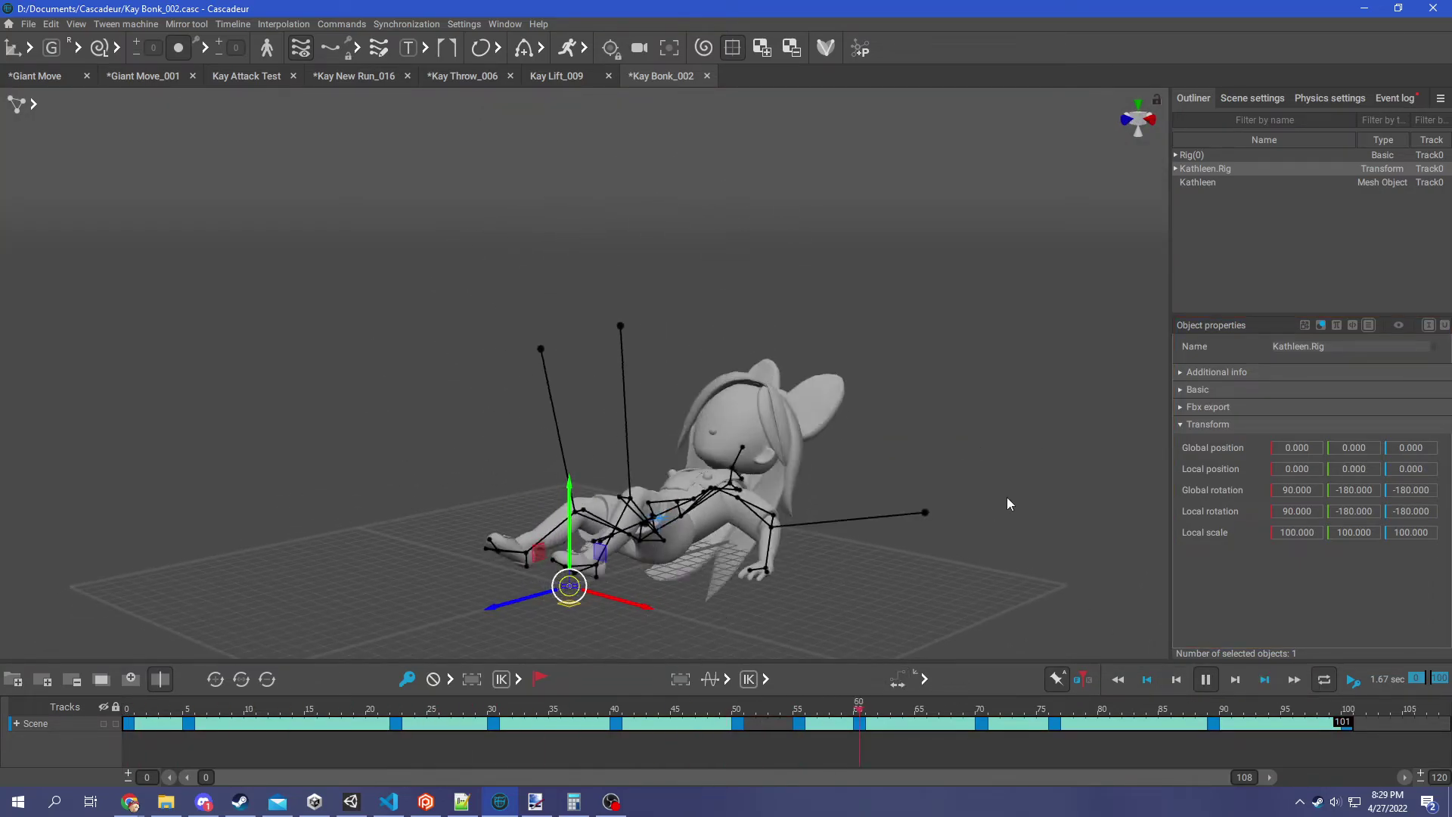